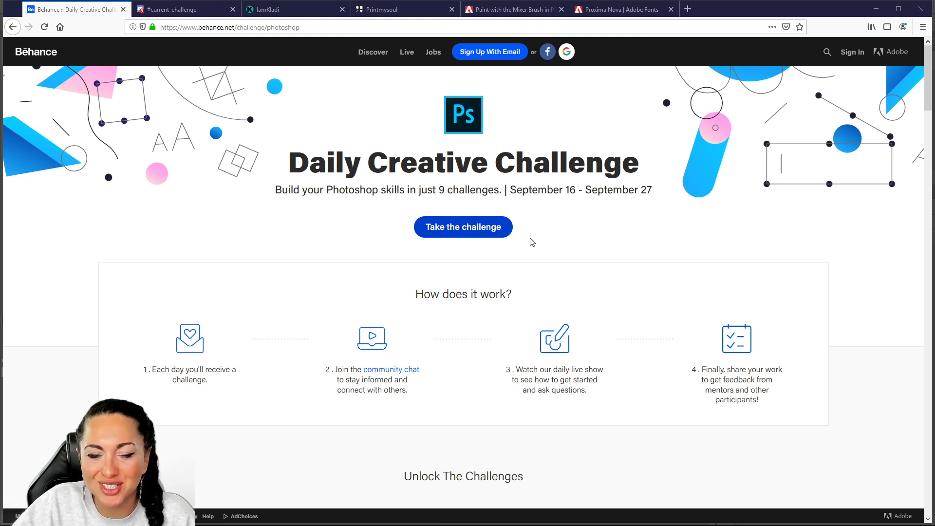
Step: Look through the Daily Creative Challenge page, from the How does it work section to the list of unlocked challenges
{"action": "scroll", "coordinate": [522, 239], "scroll_direction": "down", "scroll_amount": 1}
{"action": "scroll", "coordinate": [521, 239], "scroll_direction": "up", "scroll_amount": 1}
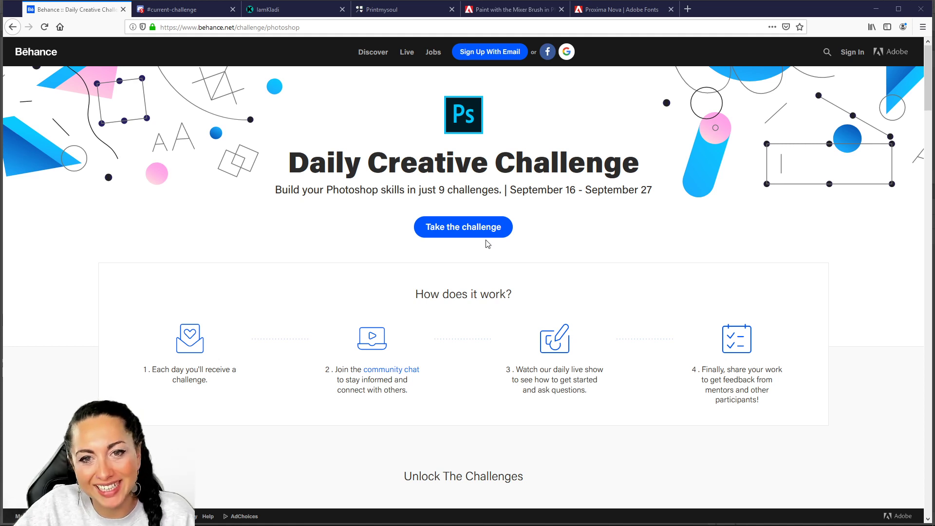
{"action": "scroll", "coordinate": [495, 251], "scroll_direction": "down", "scroll_amount": 6}
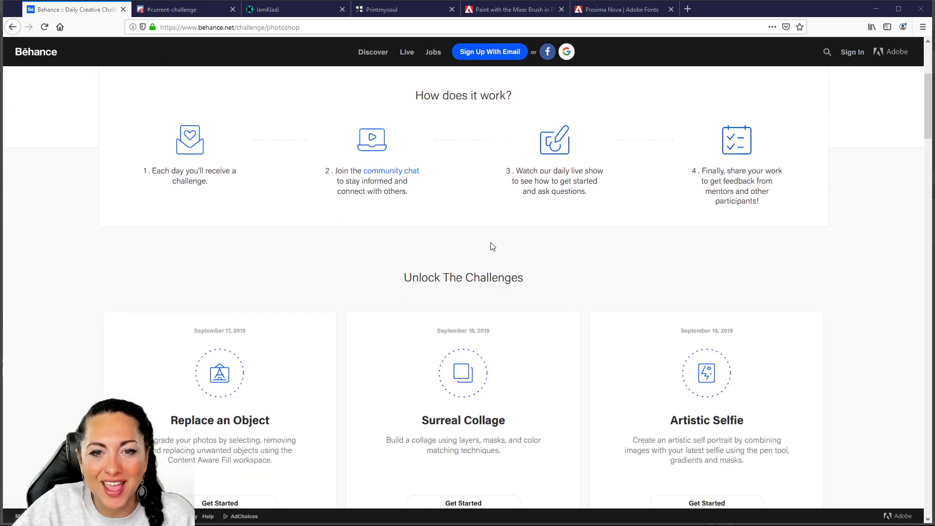
{"action": "scroll", "coordinate": [349, 255], "scroll_direction": "down", "scroll_amount": 3}
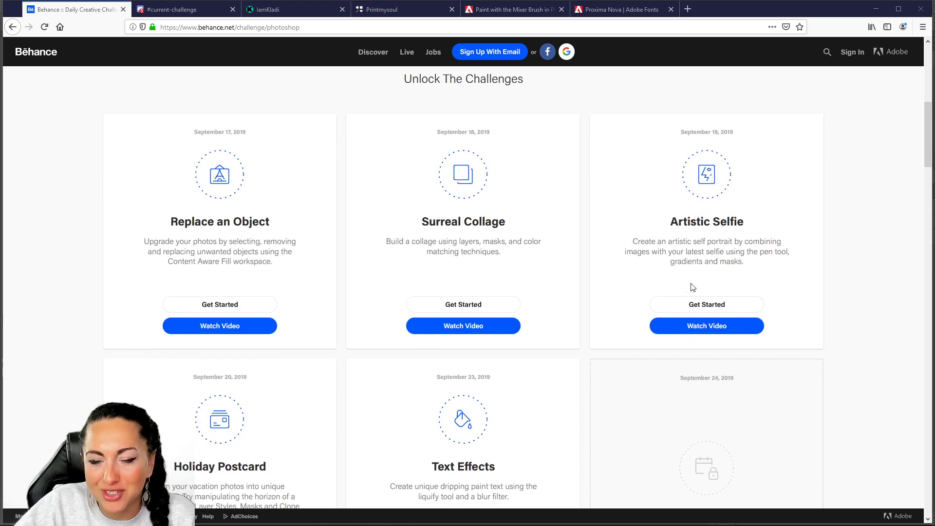
{"action": "scroll", "coordinate": [472, 344], "scroll_direction": "down", "scroll_amount": 2}
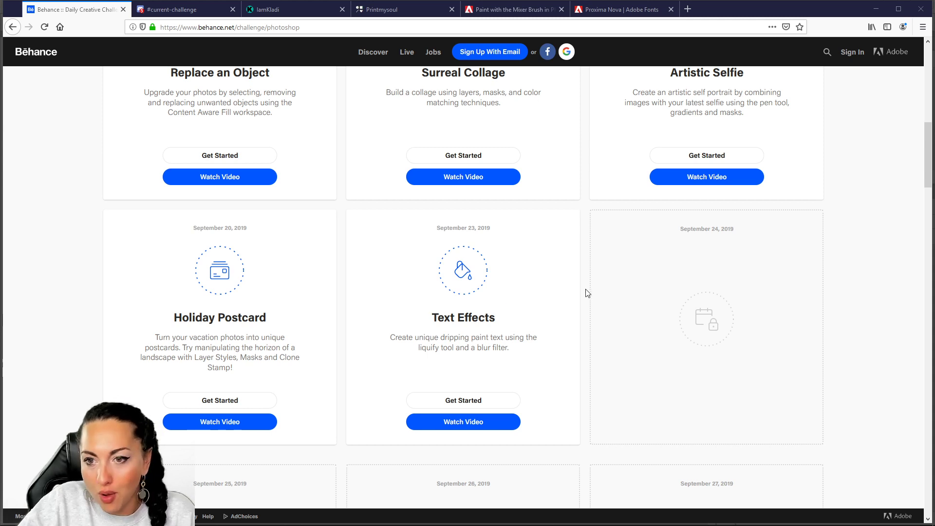
{"action": "scroll", "coordinate": [579, 290], "scroll_direction": "down", "scroll_amount": 2}
{"action": "scroll", "coordinate": [534, 234], "scroll_direction": "up", "scroll_amount": 2}
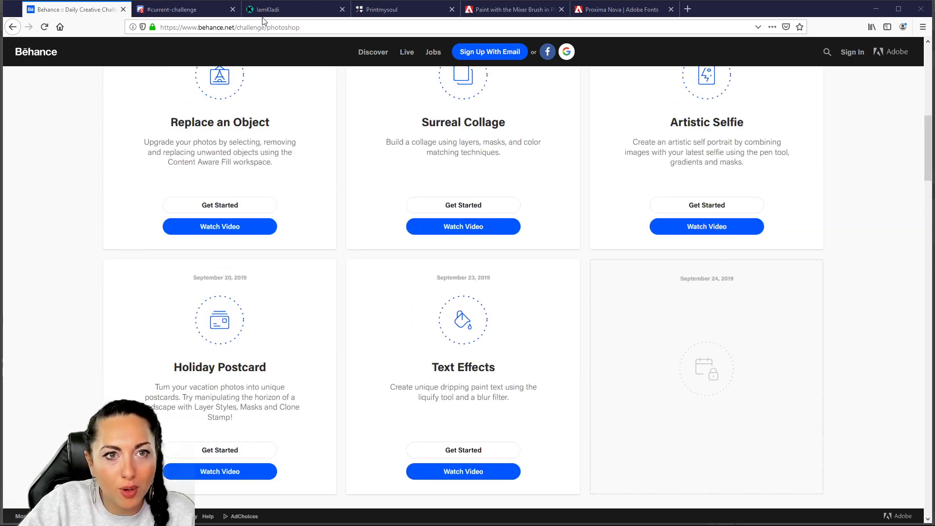
Step: Reload the Photoshop challenge page and locate the Portfolio Cover challenge dated September 24, 2019
{"action": "left_click", "coordinate": [261, 30]}
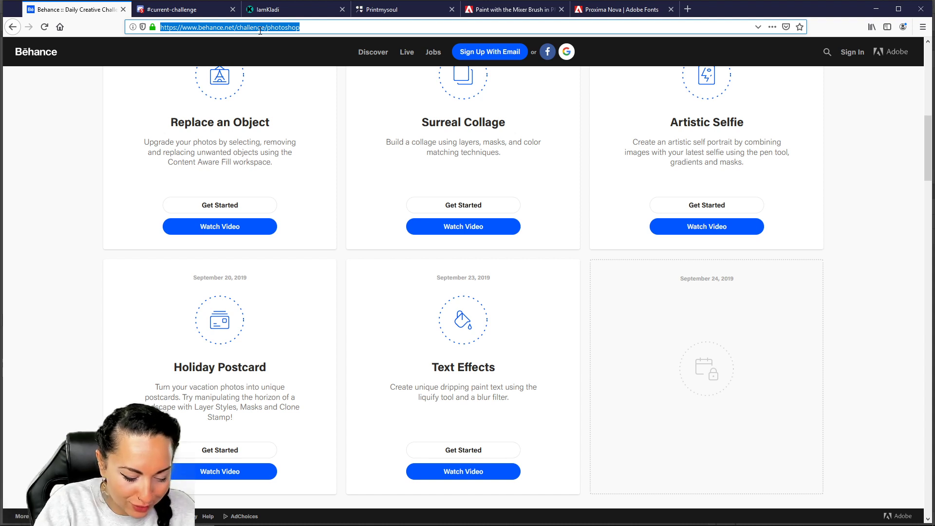
{"action": "key", "text": "Return"}
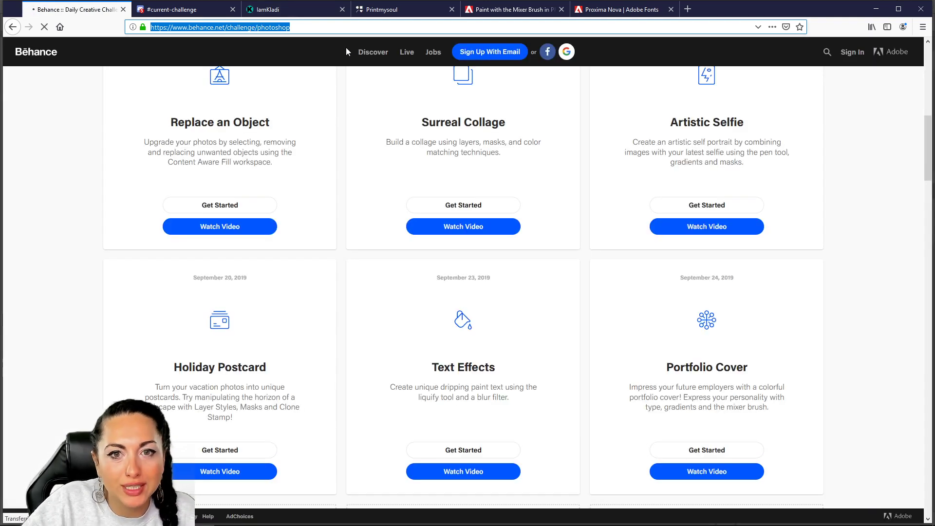
{"action": "scroll", "coordinate": [657, 256], "scroll_direction": "down", "scroll_amount": 2}
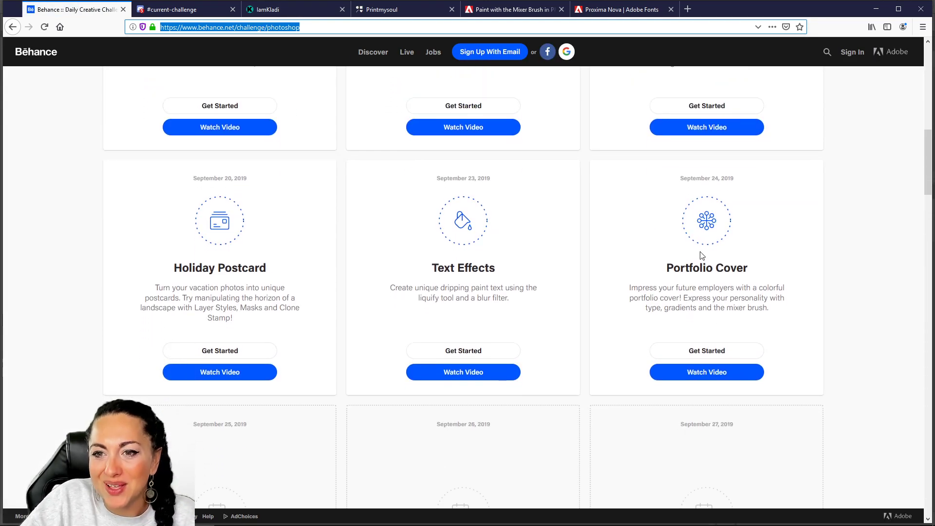
{"action": "left_click_drag", "start_coordinate": [663, 267], "coordinate": [769, 267]}
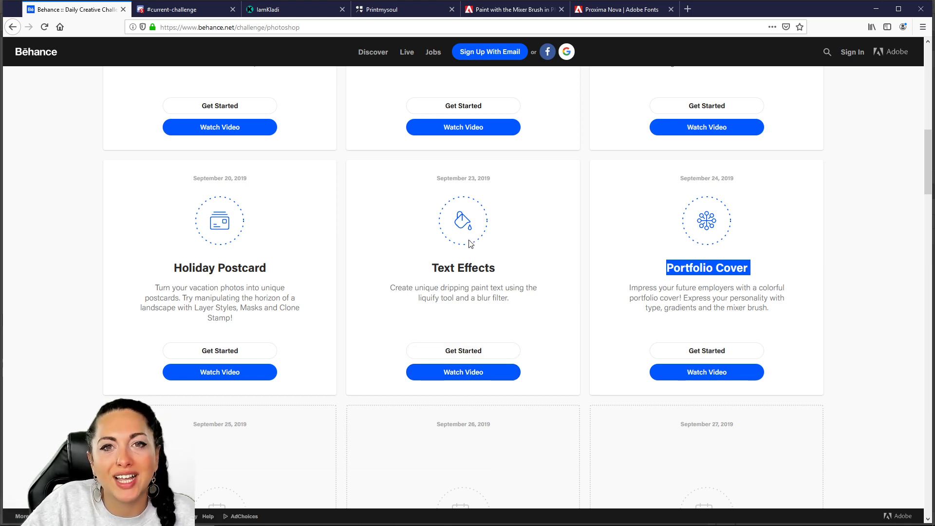
{"action": "left_click", "coordinate": [736, 283]}
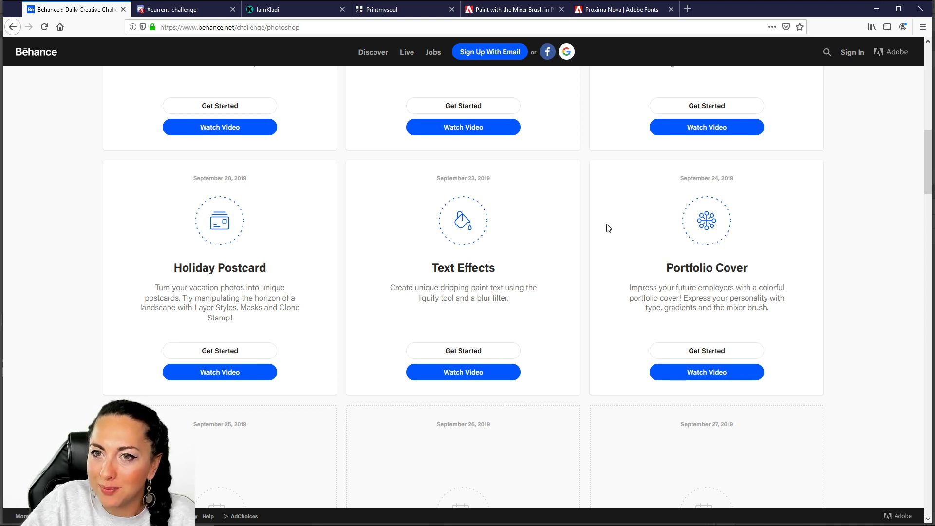
Step: Open the starter files for the Portfolio Cover challenge
{"action": "scroll", "coordinate": [608, 227], "scroll_direction": "down", "scroll_amount": 4}
{"action": "scroll", "coordinate": [608, 228], "scroll_direction": "up", "scroll_amount": 5}
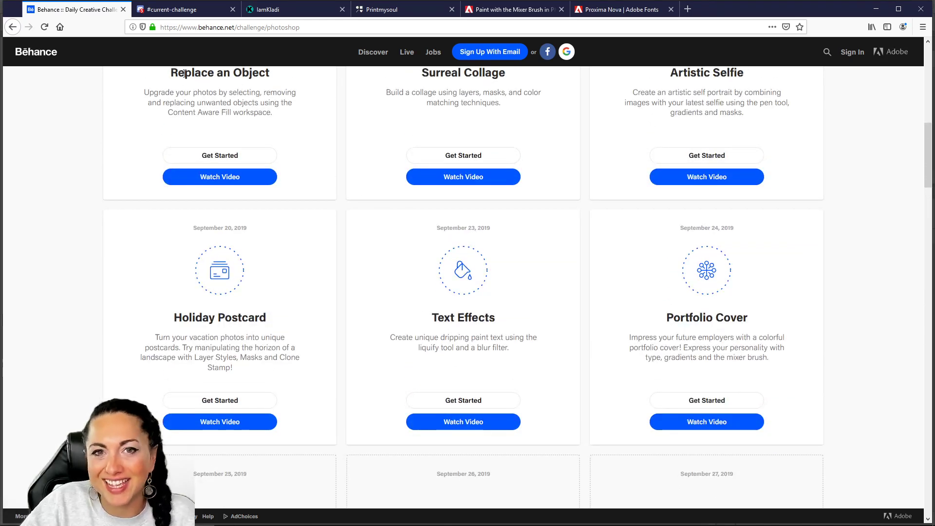
{"action": "scroll", "coordinate": [536, 174], "scroll_direction": "up", "scroll_amount": 1}
{"action": "scroll", "coordinate": [536, 174], "scroll_direction": "up", "scroll_amount": 4}
{"action": "scroll", "coordinate": [536, 174], "scroll_direction": "down", "scroll_amount": 4}
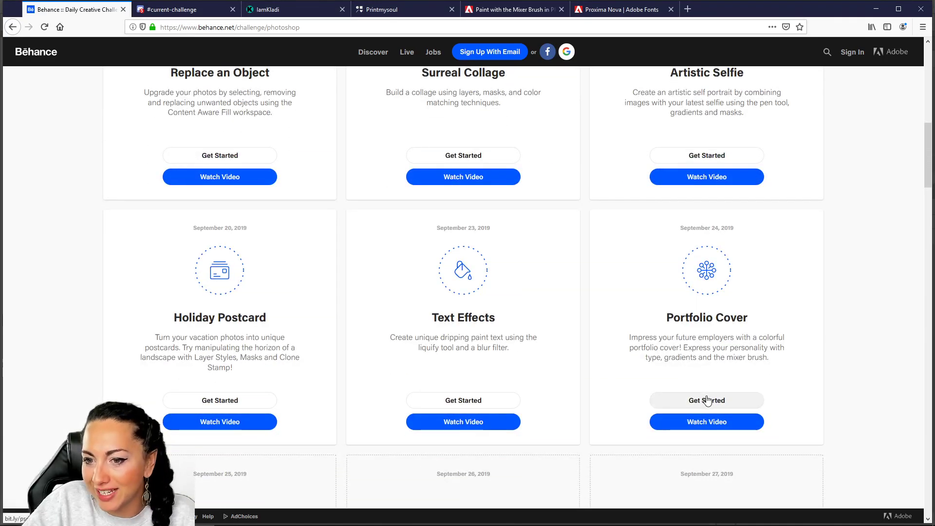
{"action": "left_click", "coordinate": [708, 400]}
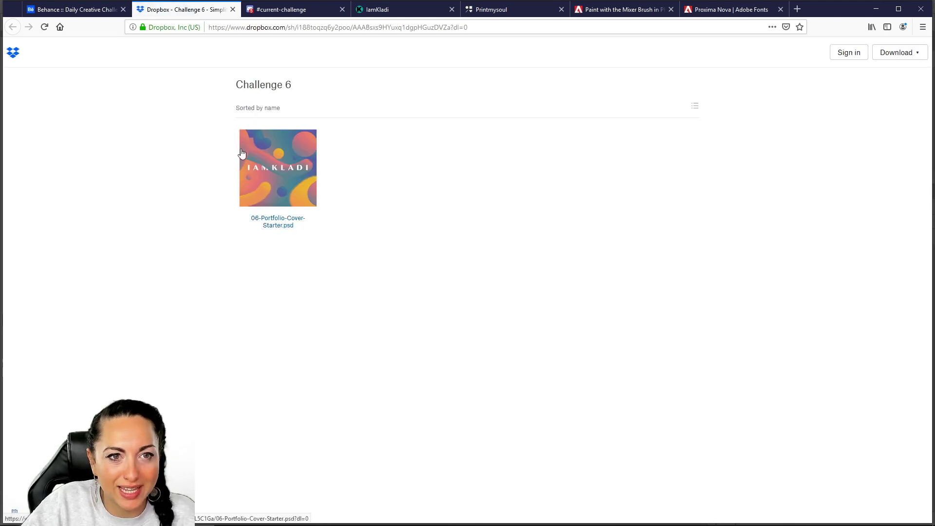
Step: Return to the Behance challenge page and review the How does it work section with its community chat link
{"action": "left_click", "coordinate": [69, 11]}
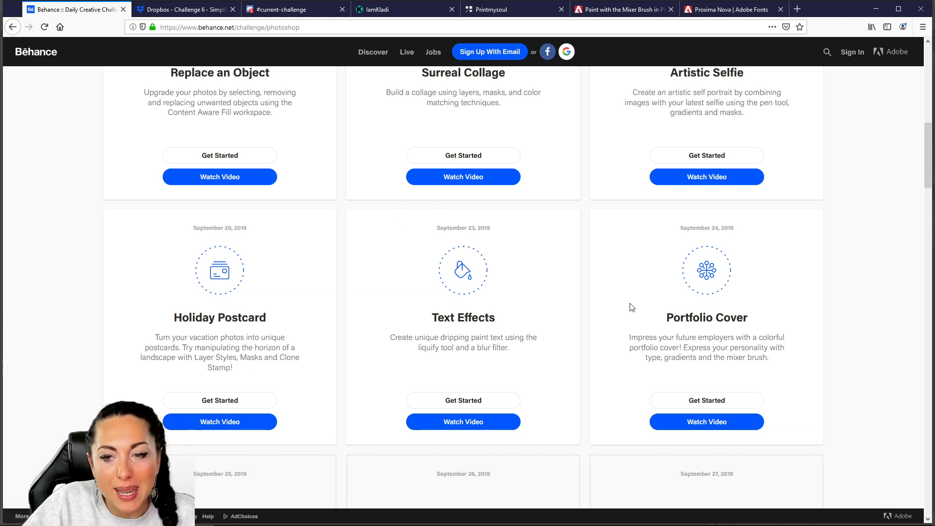
{"action": "scroll", "coordinate": [631, 307], "scroll_direction": "down", "scroll_amount": 2}
{"action": "scroll", "coordinate": [631, 300], "scroll_direction": "up", "scroll_amount": 10}
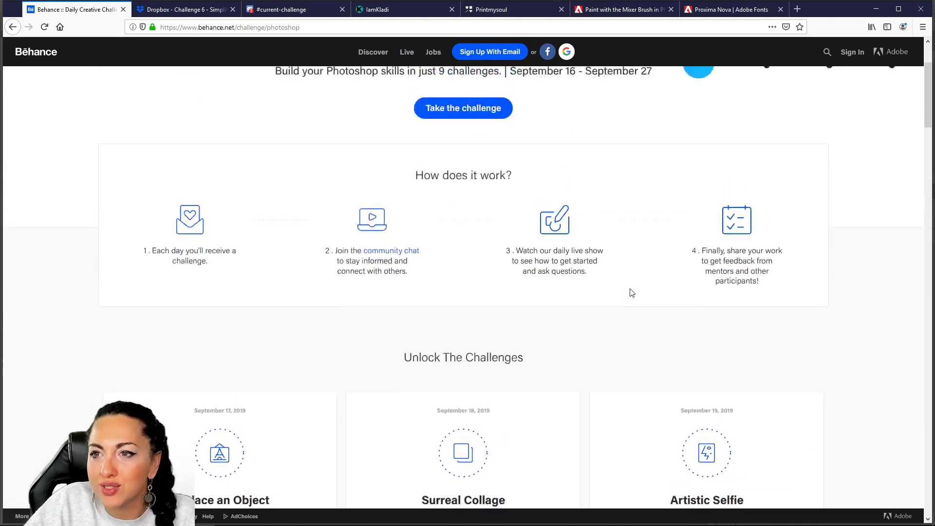
{"action": "scroll", "coordinate": [631, 291], "scroll_direction": "up", "scroll_amount": 2}
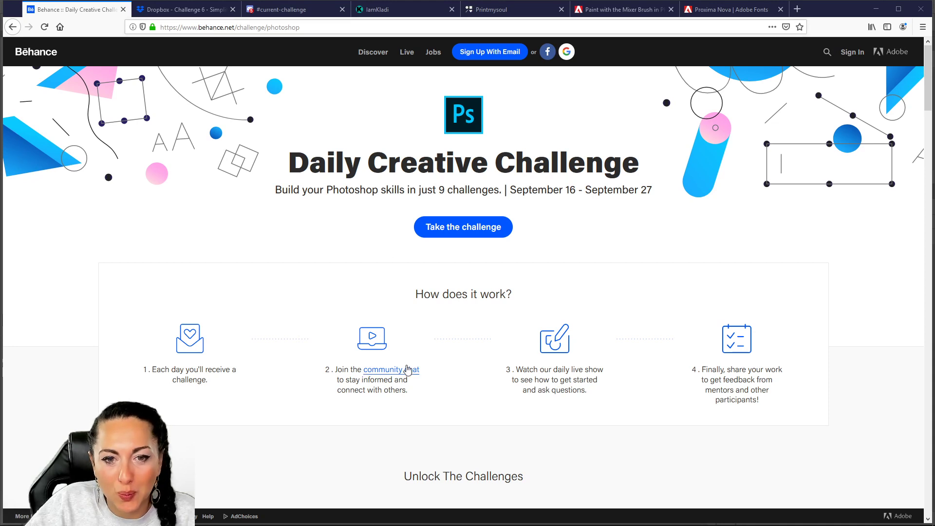
Step: Switch to the Discord current-challenge channel and review the most recent text effect submissions, including the Graceful brick wall designs
{"action": "left_click", "coordinate": [271, 9]}
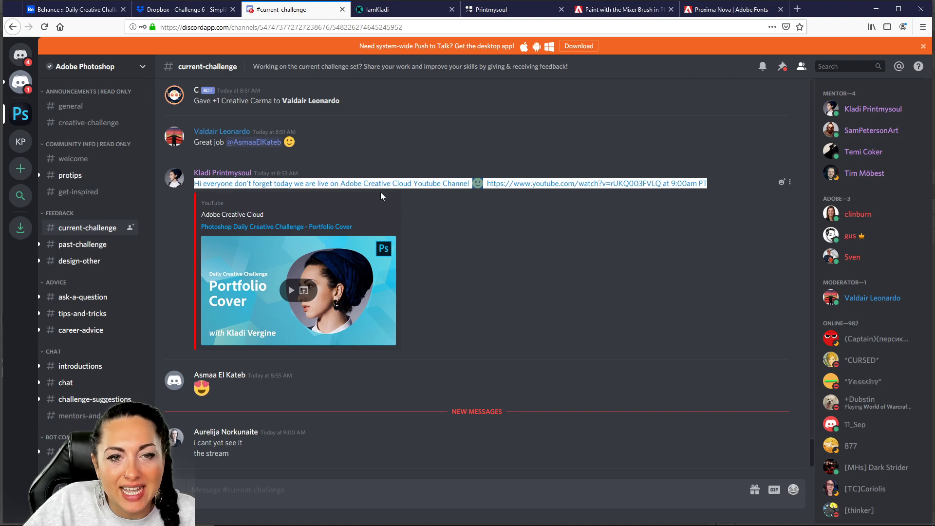
{"action": "scroll", "coordinate": [381, 192], "scroll_direction": "up", "scroll_amount": 15}
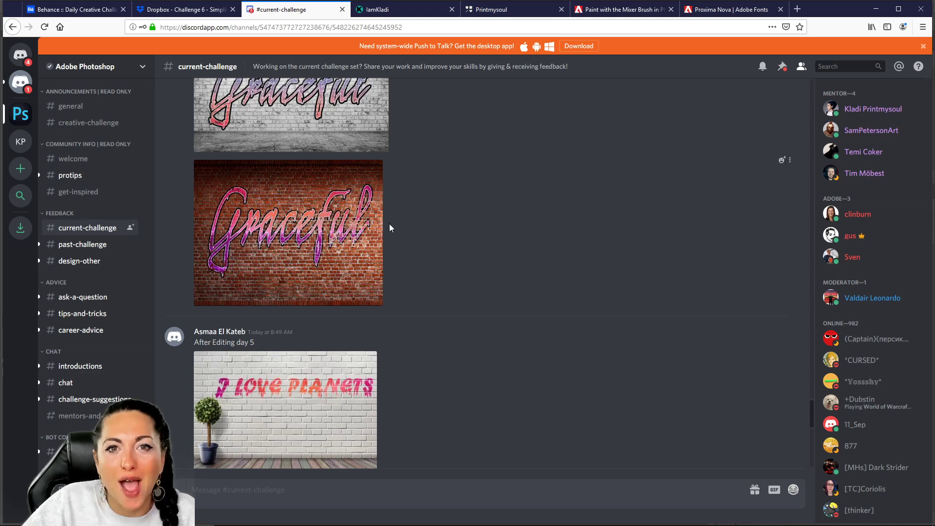
{"action": "scroll", "coordinate": [522, 170], "scroll_direction": "up", "scroll_amount": 5}
{"action": "scroll", "coordinate": [533, 184], "scroll_direction": "down", "scroll_amount": 4}
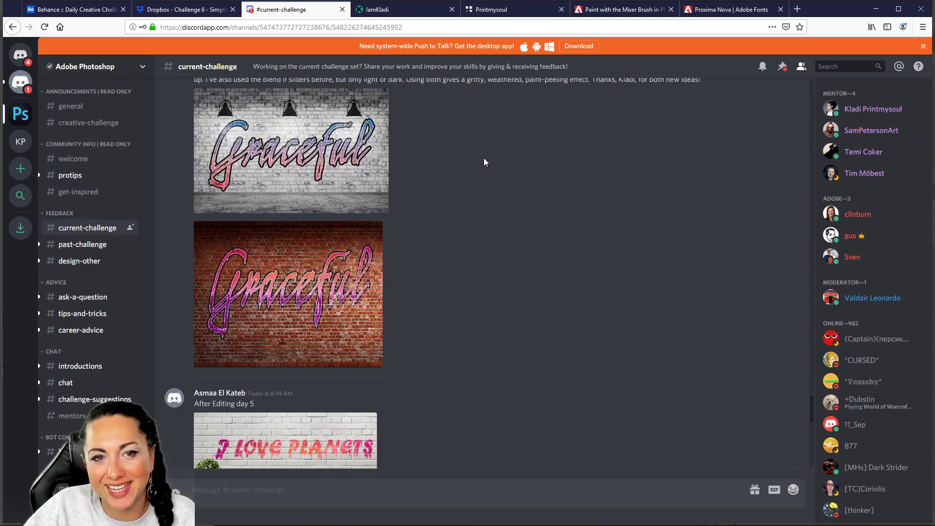
{"action": "scroll", "coordinate": [513, 150], "scroll_direction": "up", "scroll_amount": 6}
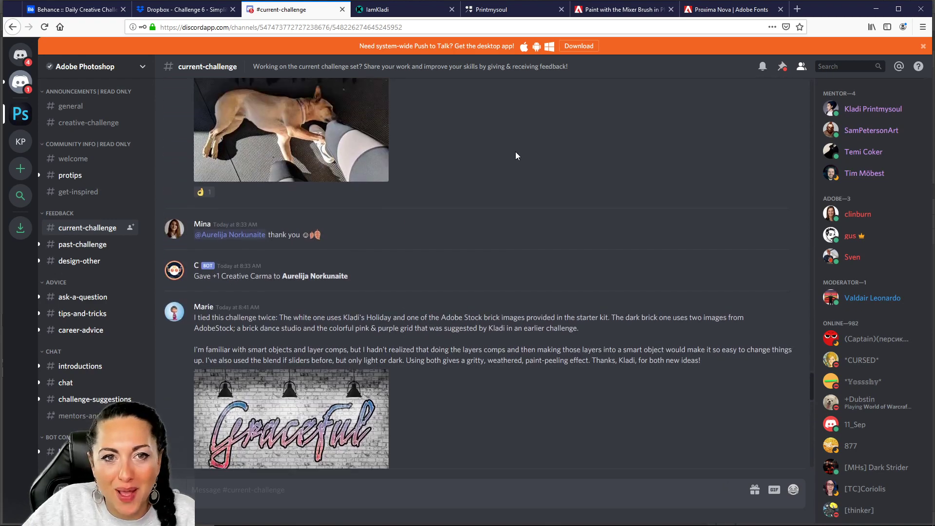
{"action": "scroll", "coordinate": [515, 151], "scroll_direction": "up", "scroll_amount": 3}
{"action": "scroll", "coordinate": [517, 150], "scroll_direction": "down", "scroll_amount": 6}
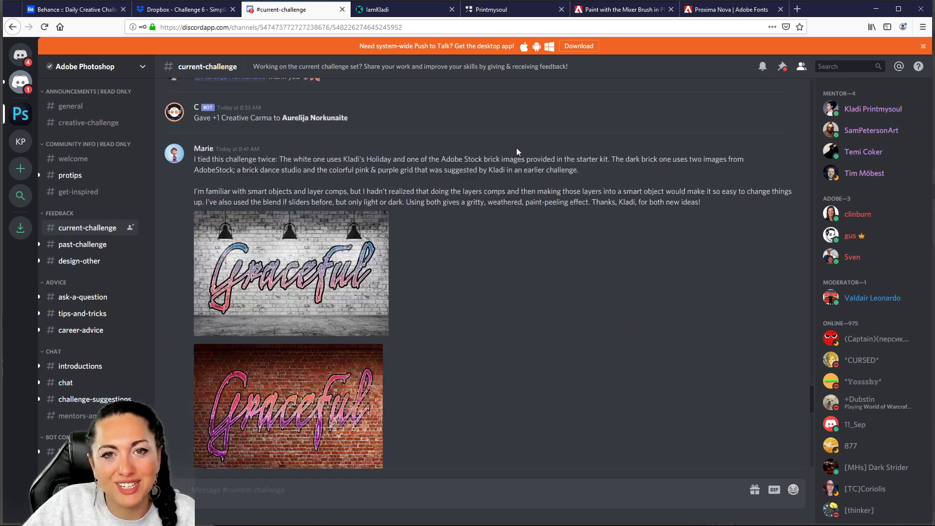
{"action": "scroll", "coordinate": [516, 150], "scroll_direction": "down", "scroll_amount": 4}
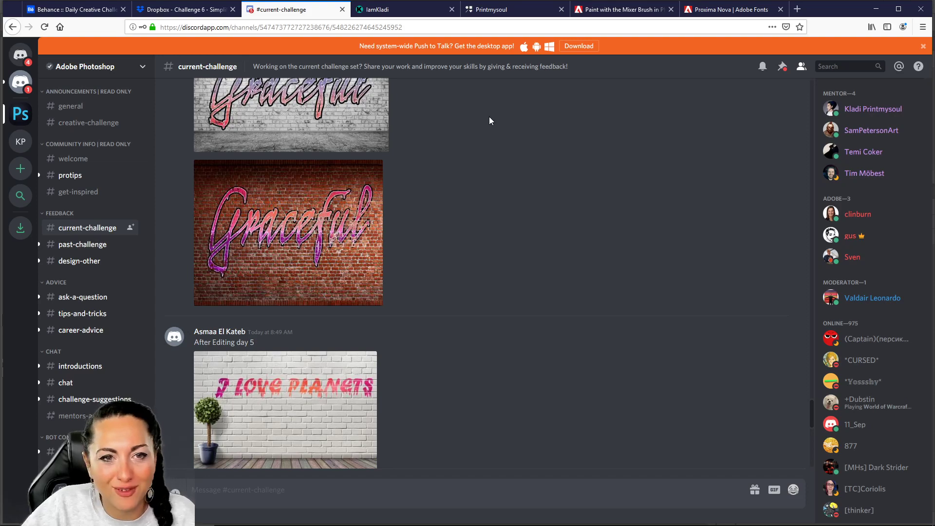
Step: Browse the older current-challenge submissions back to the Snoball wood designs, and return to the sleeping dog image
{"action": "scroll", "coordinate": [489, 124], "scroll_direction": "up", "scroll_amount": 12}
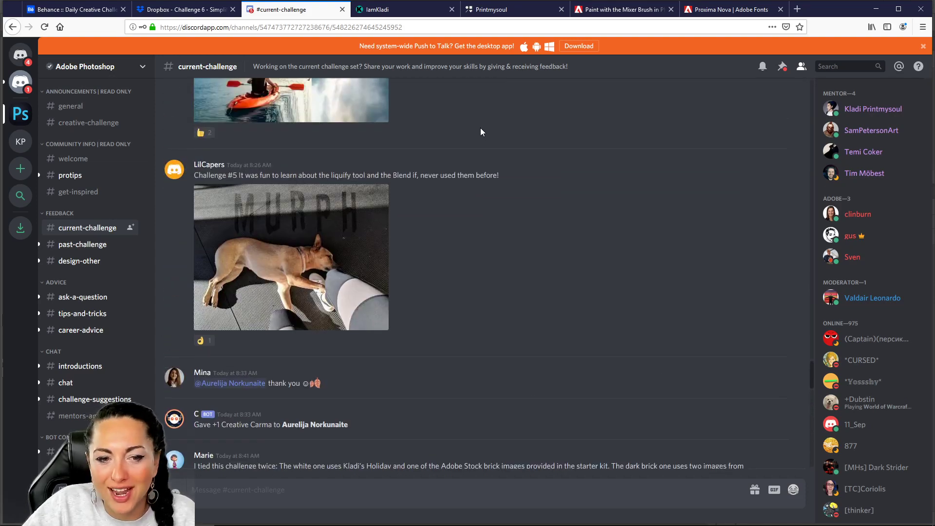
{"action": "scroll", "coordinate": [480, 128], "scroll_direction": "up", "scroll_amount": 7}
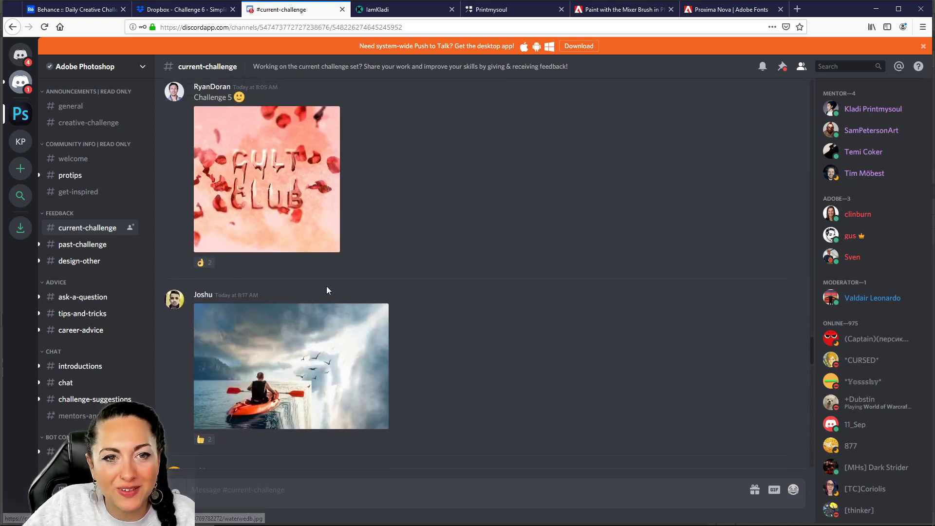
{"action": "scroll", "coordinate": [321, 290], "scroll_direction": "up", "scroll_amount": 11}
{"action": "scroll", "coordinate": [319, 296], "scroll_direction": "up", "scroll_amount": 6}
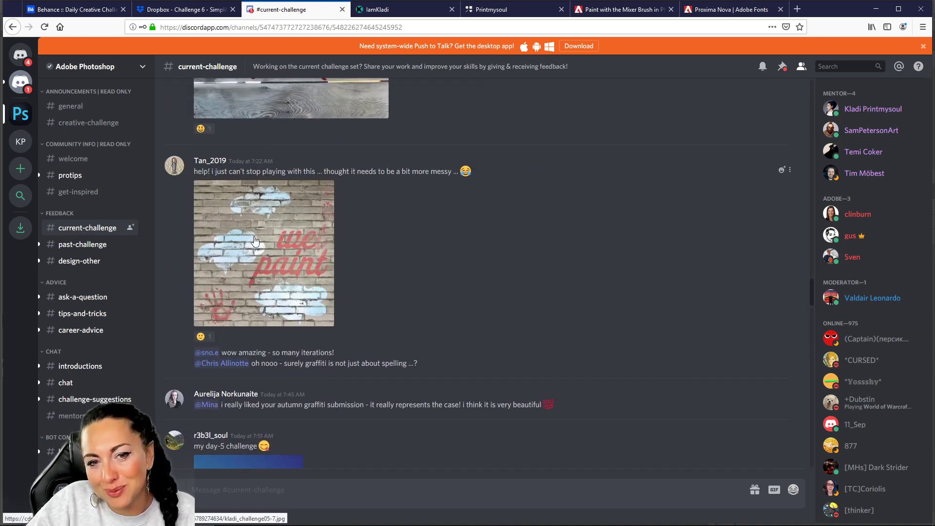
{"action": "scroll", "coordinate": [354, 253], "scroll_direction": "up", "scroll_amount": 1}
{"action": "scroll", "coordinate": [355, 252], "scroll_direction": "up", "scroll_amount": 6}
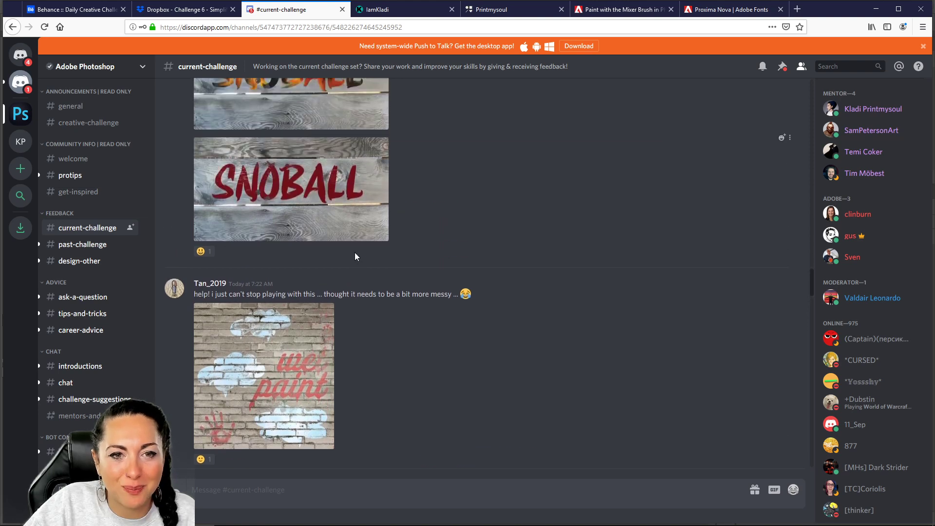
{"action": "scroll", "coordinate": [358, 253], "scroll_direction": "down", "scroll_amount": 9}
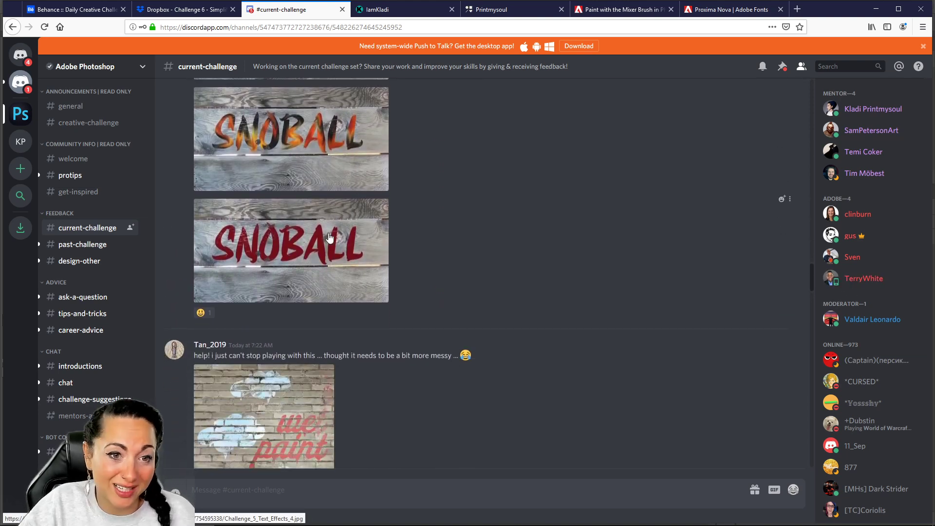
{"action": "scroll", "coordinate": [393, 260], "scroll_direction": "down", "scroll_amount": 11}
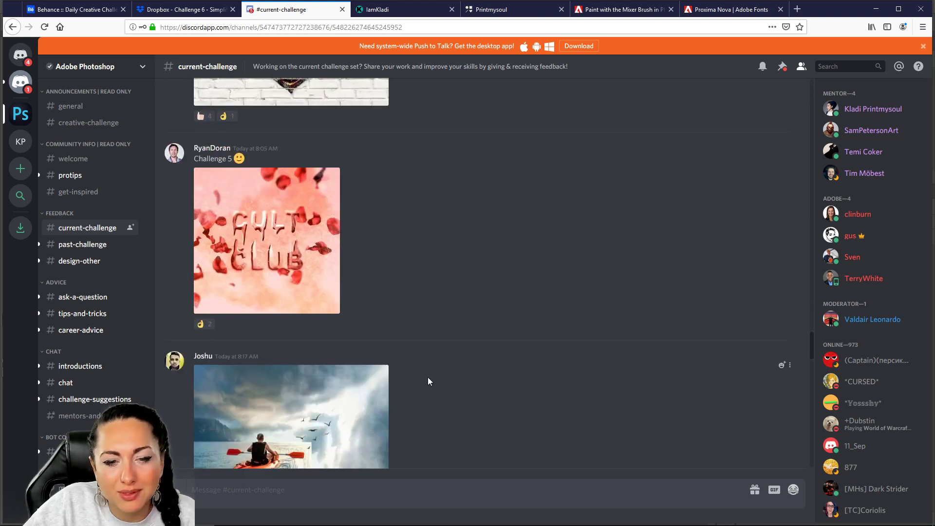
{"action": "scroll", "coordinate": [420, 353], "scroll_direction": "down", "scroll_amount": 4}
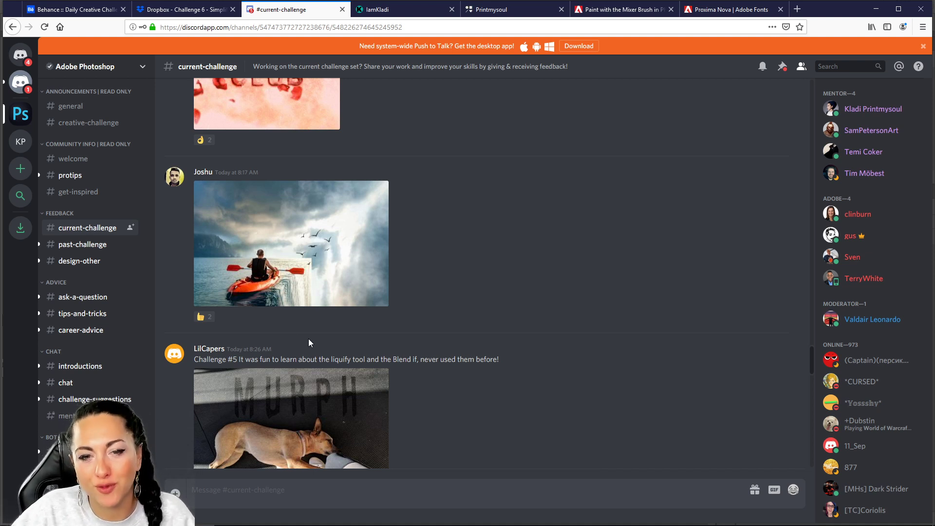
{"action": "scroll", "coordinate": [520, 316], "scroll_direction": "down", "scroll_amount": 5}
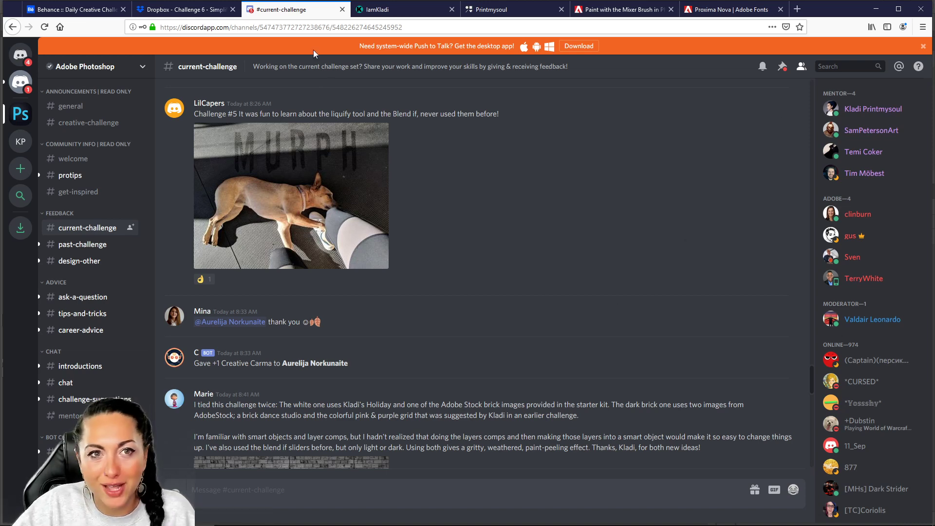
Step: Go back to the Behance challenge page and review the Text Effects and Portfolio Cover challenge cards
{"action": "left_click", "coordinate": [87, 10]}
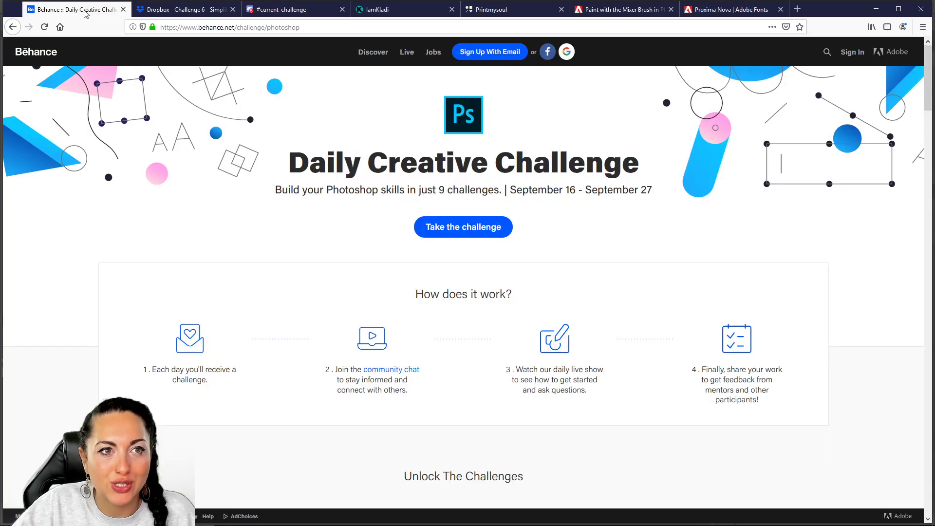
{"action": "scroll", "coordinate": [756, 314], "scroll_direction": "down", "scroll_amount": 10}
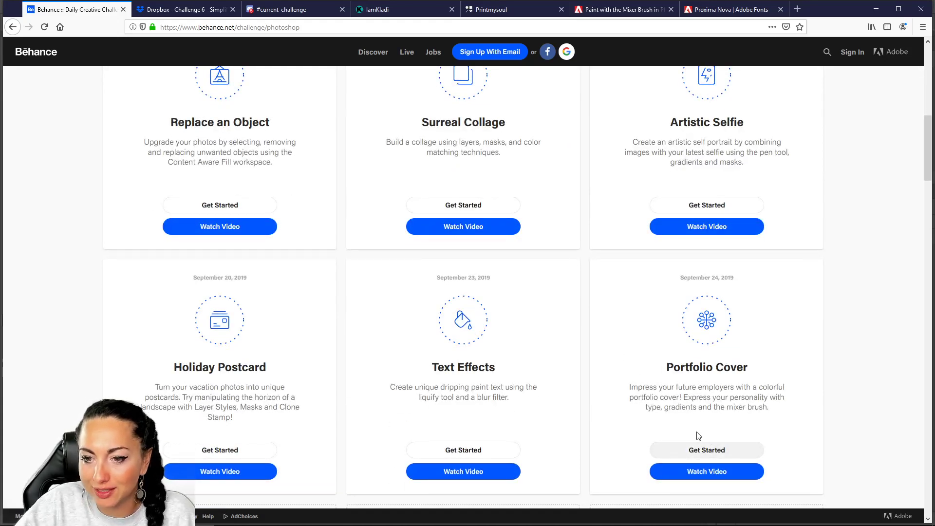
{"action": "scroll", "coordinate": [603, 327], "scroll_direction": "down", "scroll_amount": 1}
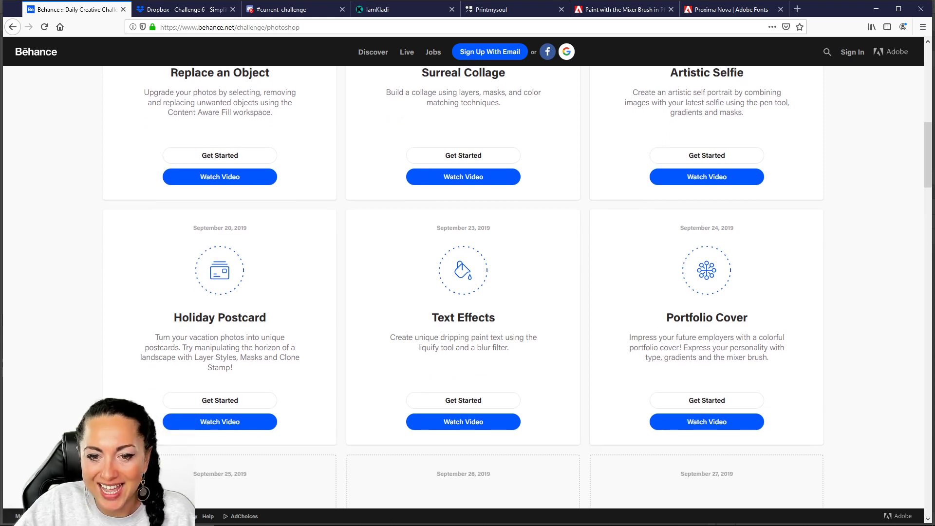
{"action": "scroll", "coordinate": [606, 392], "scroll_direction": "up", "scroll_amount": 1}
{"action": "scroll", "coordinate": [605, 393], "scroll_direction": "up", "scroll_amount": 1}
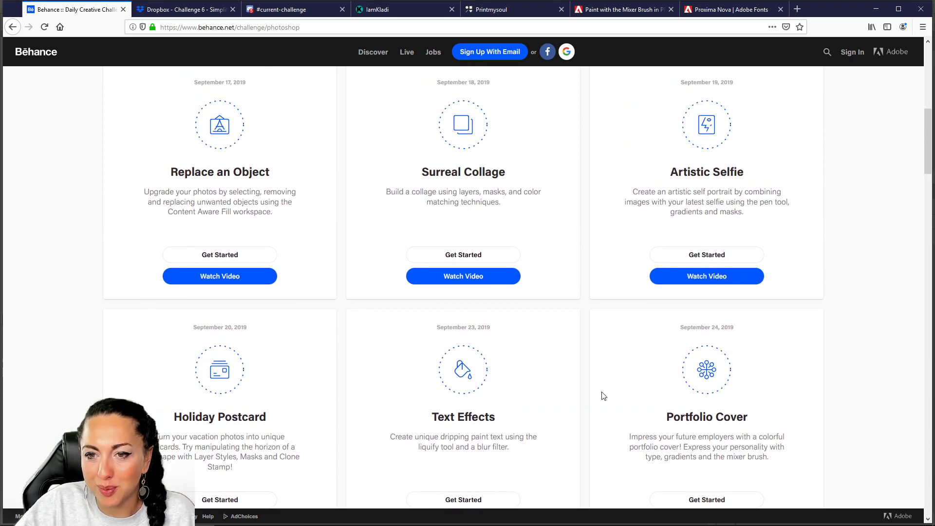
{"action": "scroll", "coordinate": [594, 391], "scroll_direction": "down", "scroll_amount": 1}
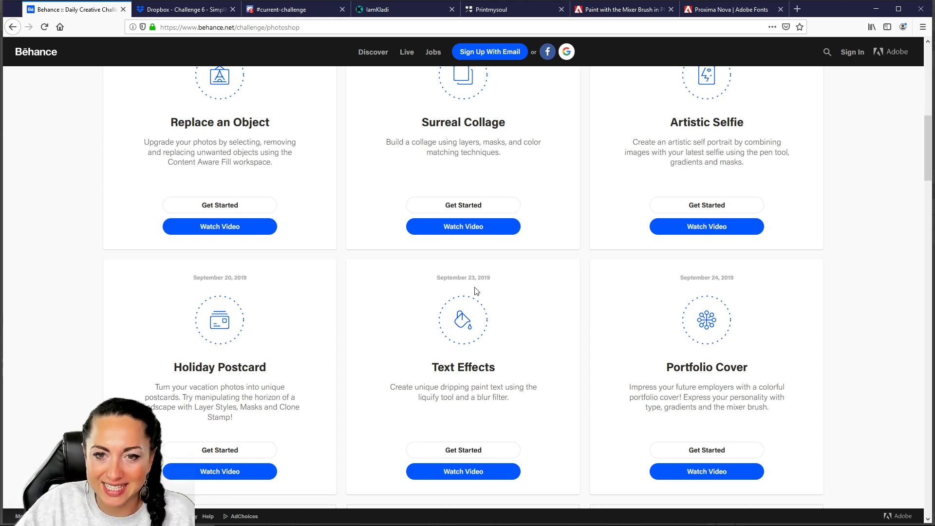
Step: Switch to the Portfolio Cover starter file in Photoshop and inspect the layers inside the FINAL and BLOBS groups
{"action": "scroll", "coordinate": [554, 290], "scroll_direction": "down", "scroll_amount": 1}
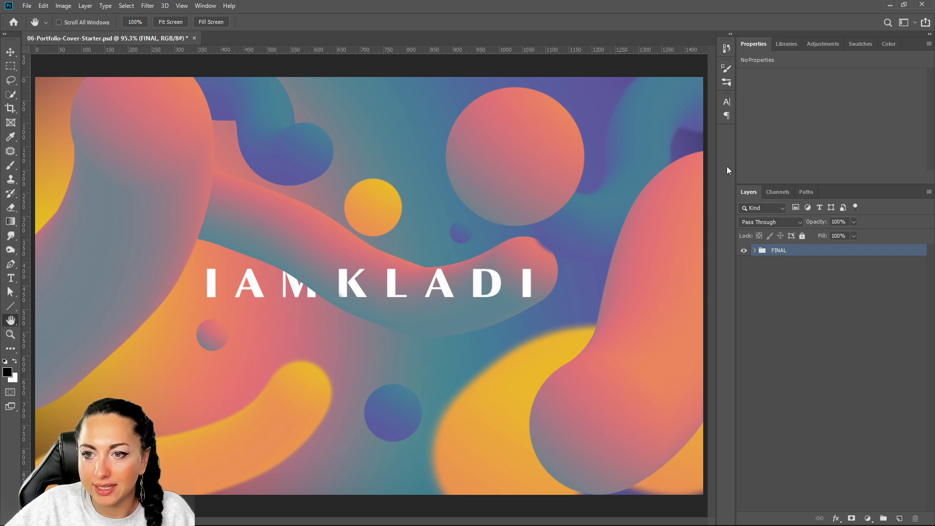
{"action": "left_click", "coordinate": [755, 250]}
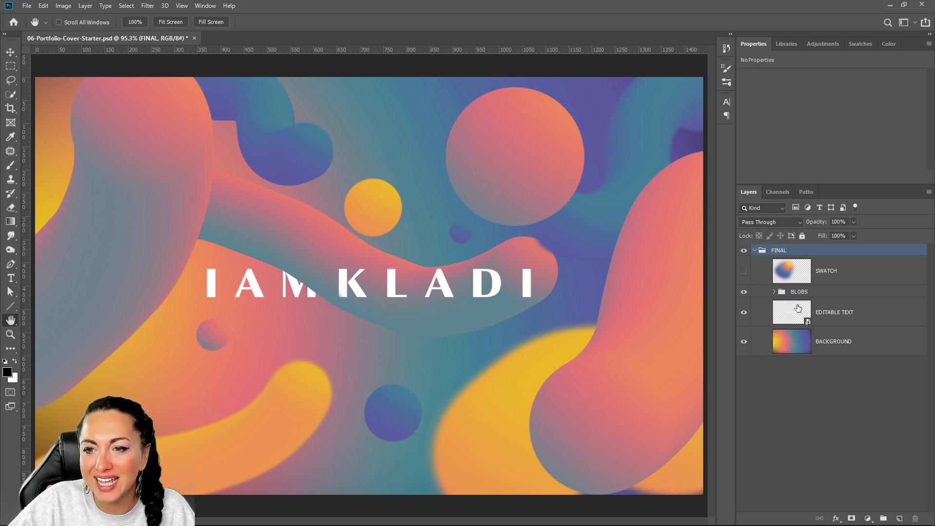
{"action": "left_click", "coordinate": [774, 292]}
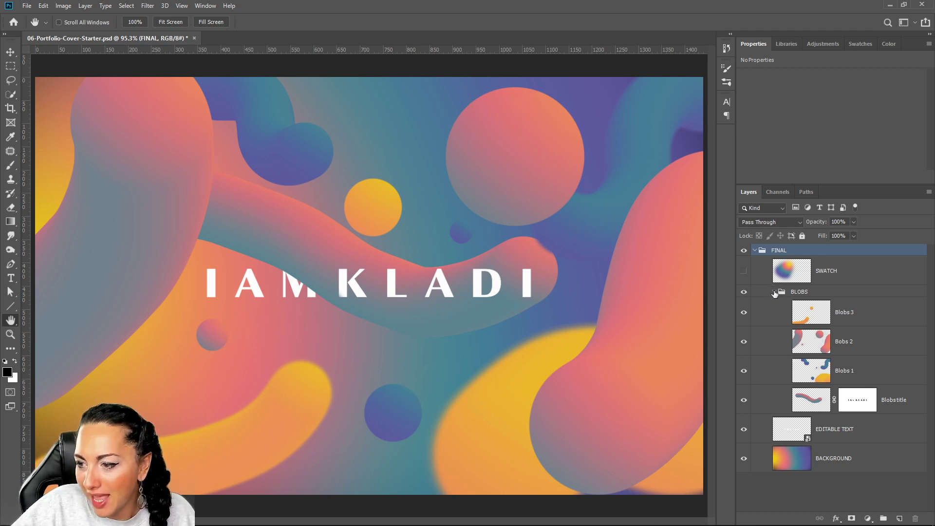
{"action": "left_click", "coordinate": [774, 292]}
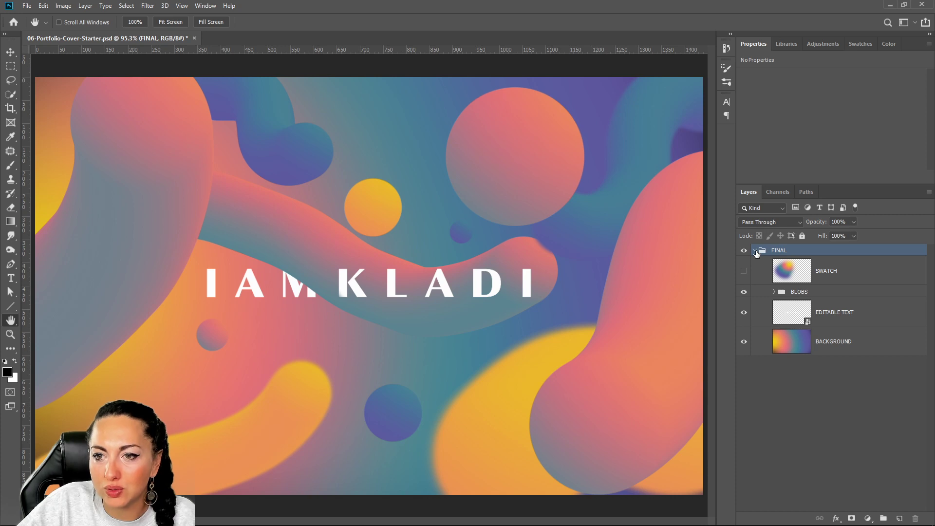
{"action": "left_click", "coordinate": [755, 250]}
Step: Switch to the browser, review the instructor's portfolio website down to its Link Up section, and return to the Behance challenge page
{"action": "mouse_move", "coordinate": [209, 521]}
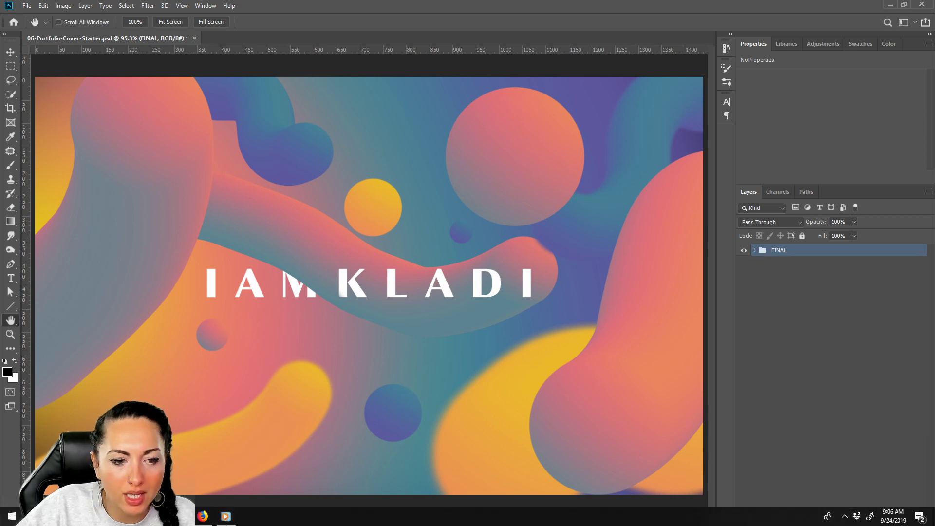
{"action": "left_click", "coordinate": [208, 517]}
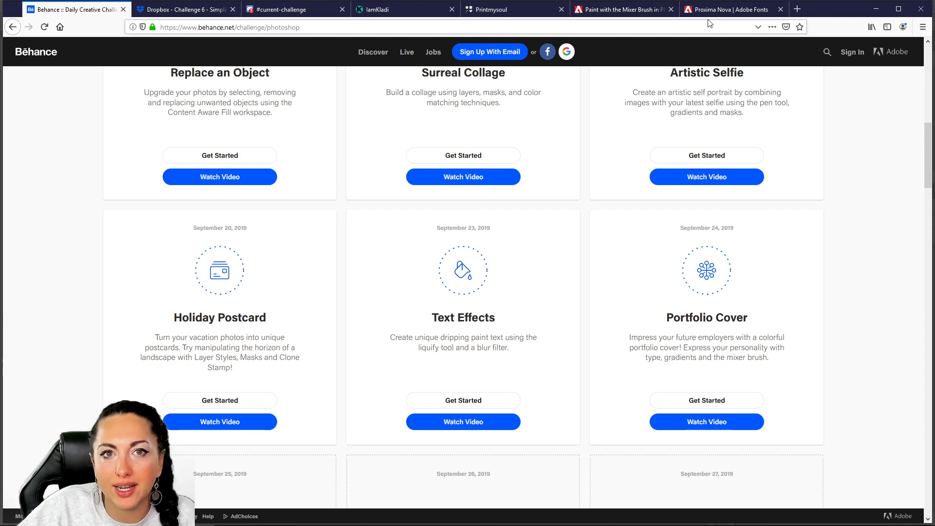
{"action": "left_click", "coordinate": [382, 10]}
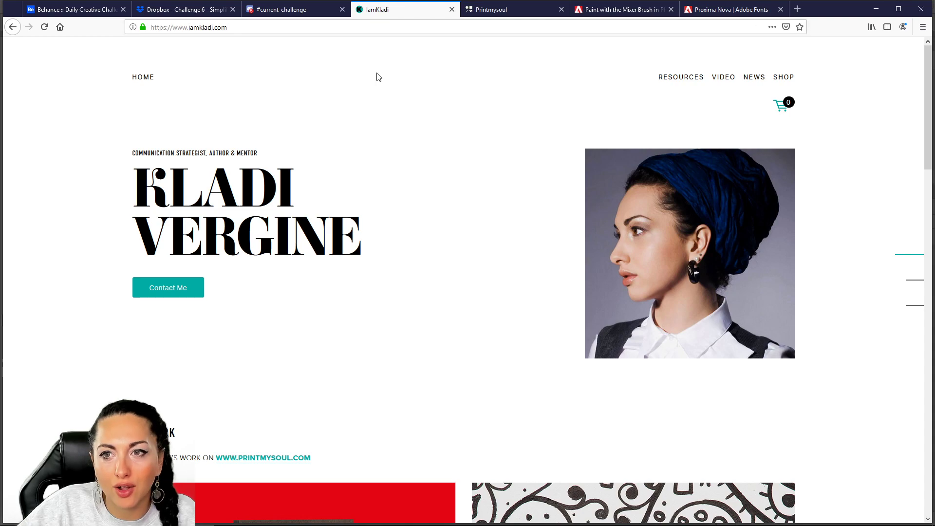
{"action": "scroll", "coordinate": [459, 121], "scroll_direction": "down", "scroll_amount": 15}
{"action": "scroll", "coordinate": [442, 97], "scroll_direction": "down", "scroll_amount": 10}
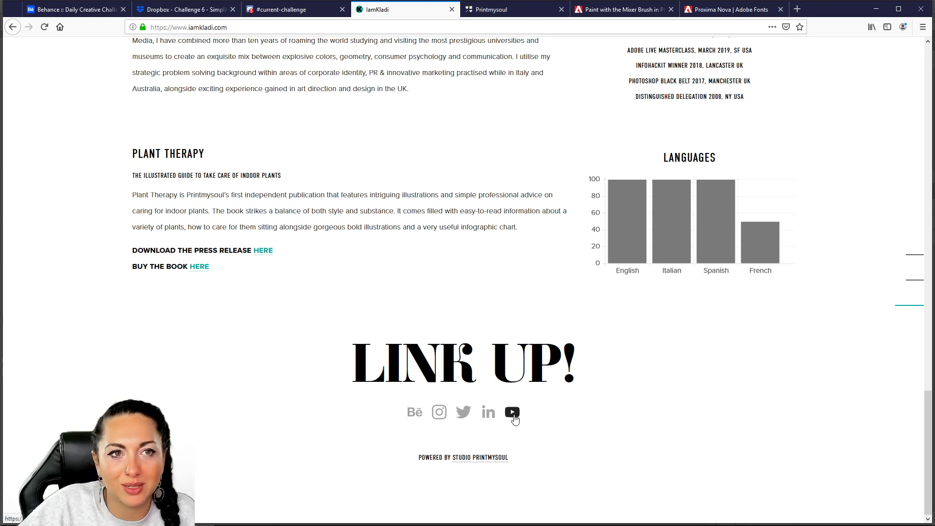
{"action": "left_click", "coordinate": [97, 12]}
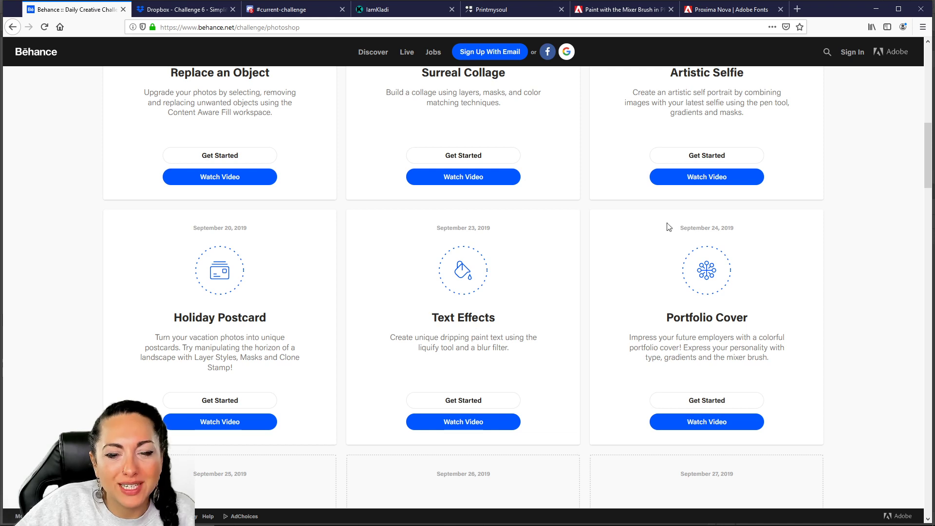
Step: Switch back to Photoshop, hide the FINAL group and add a new empty layer above it
{"action": "mouse_move", "coordinate": [315, 522]}
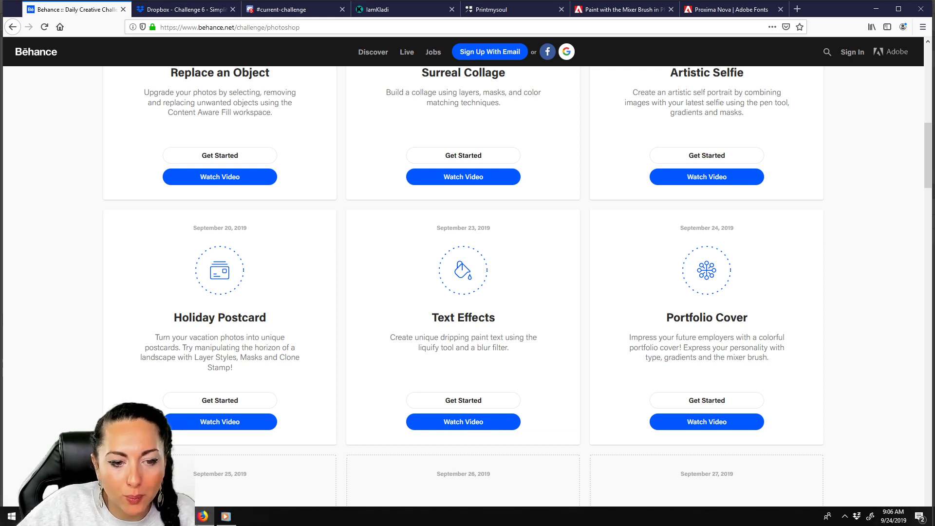
{"action": "left_click", "coordinate": [200, 518]}
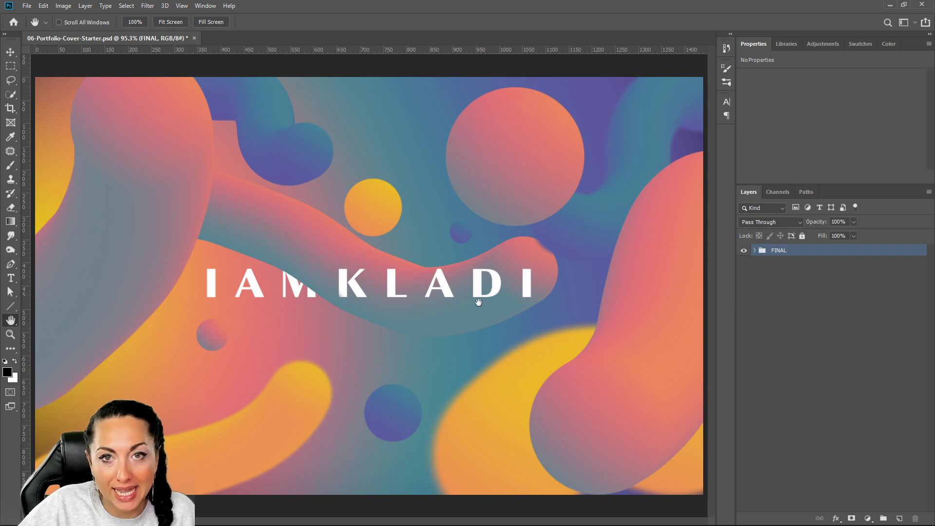
{"action": "left_click", "coordinate": [743, 250]}
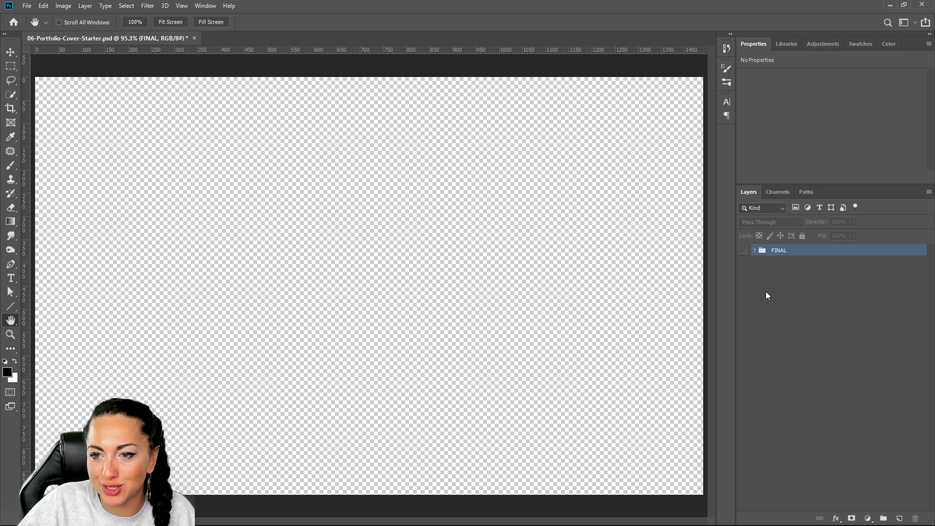
{"action": "mouse_move", "coordinate": [905, 523]}
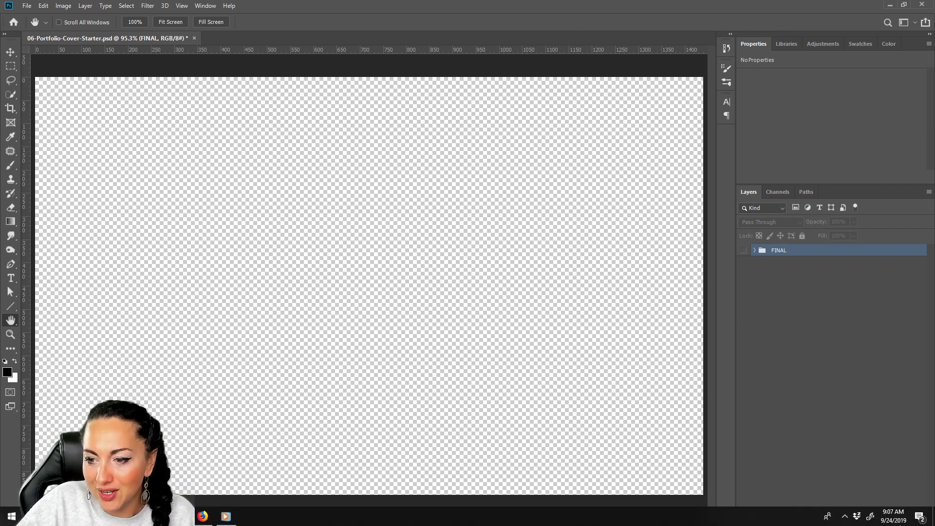
{"action": "left_click", "coordinate": [902, 489]}
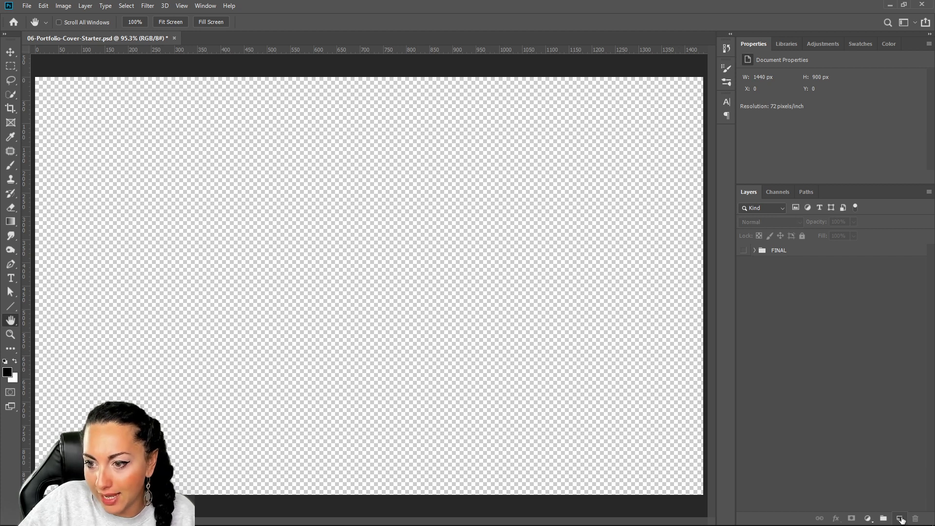
{"action": "left_click", "coordinate": [900, 519]}
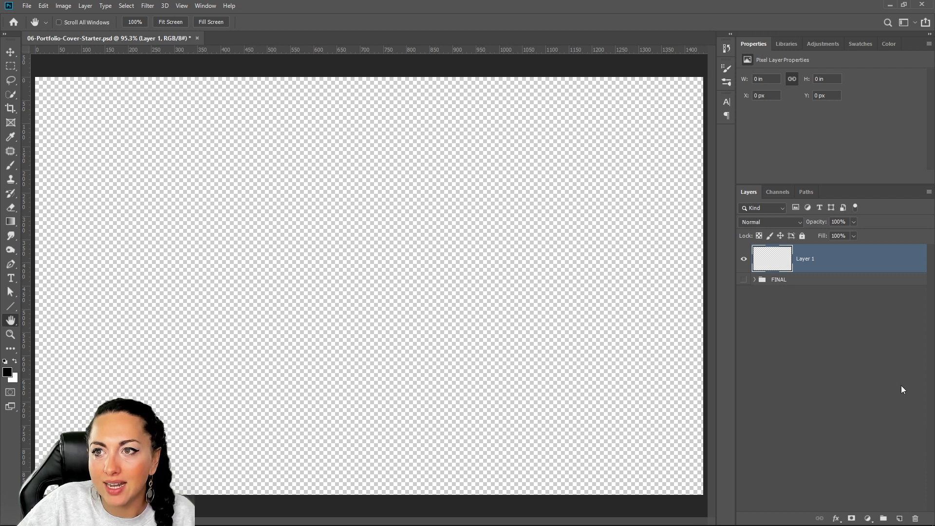
Step: Set up the Brush tool with the purple swatch as foreground colour and a 200 px brush size
{"action": "left_click", "coordinate": [861, 44]}
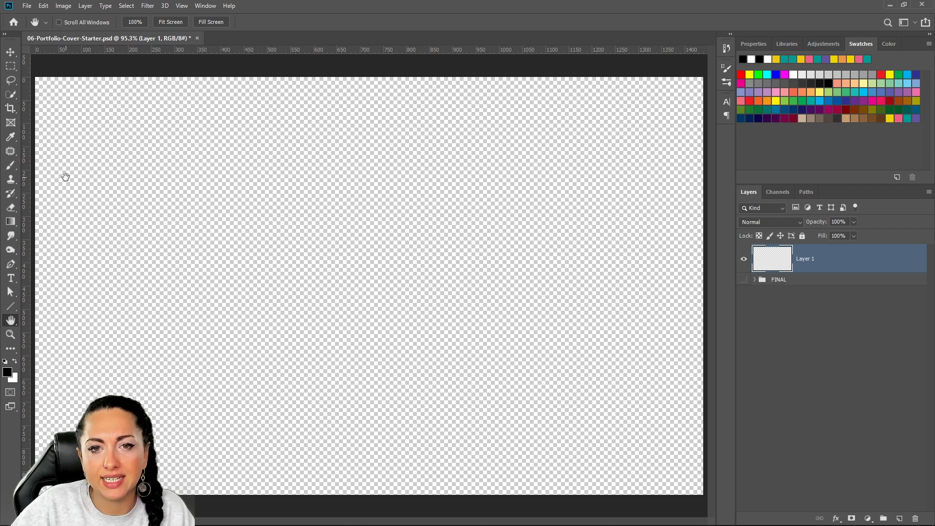
{"action": "left_click", "coordinate": [15, 164]}
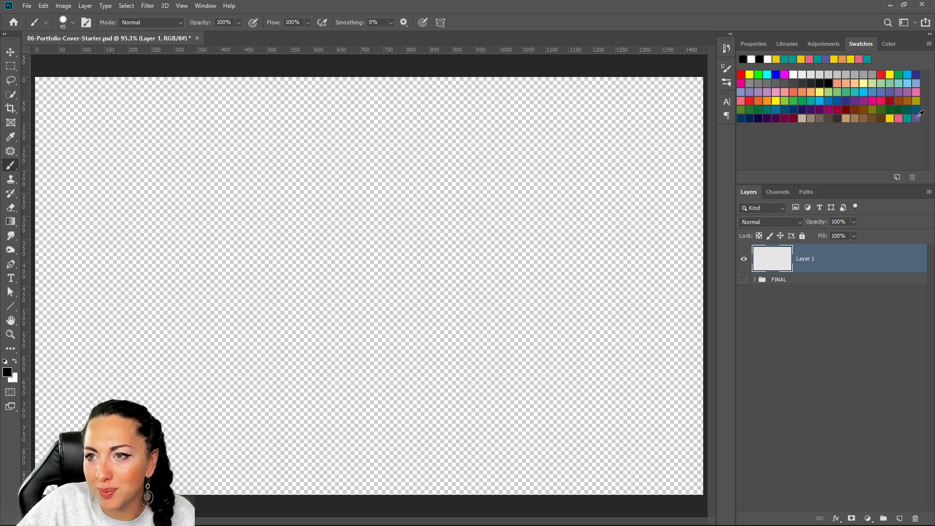
{"action": "left_click", "coordinate": [916, 117]}
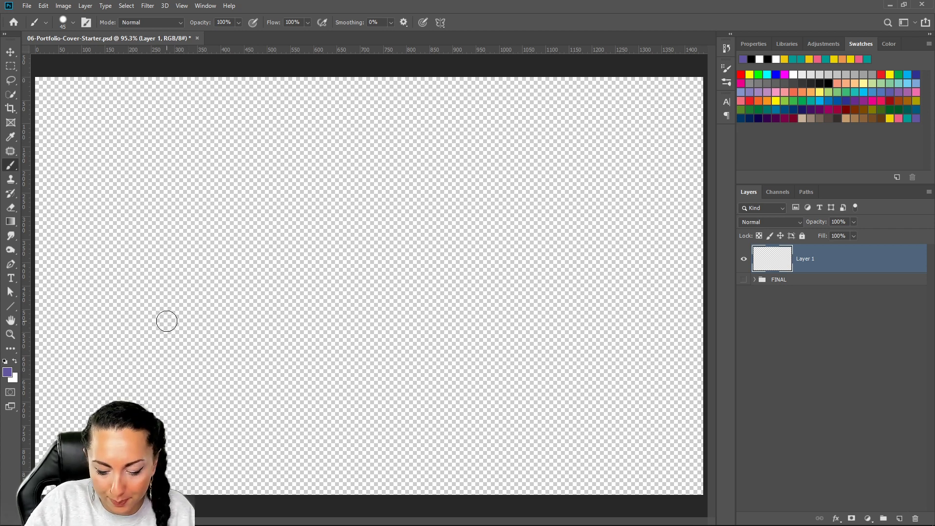
{"action": "key", "text": "bracketright"}
{"action": "key", "text": "bracketright"}
{"action": "key", "text": "bracketright"}
{"action": "key", "text": "bracketright"}
{"action": "key", "text": "bracketright"}
{"action": "key", "text": "bracketright"}
{"action": "key", "text": "bracketright"}
{"action": "key", "text": "bracketright"}
{"action": "key", "text": "bracketright"}
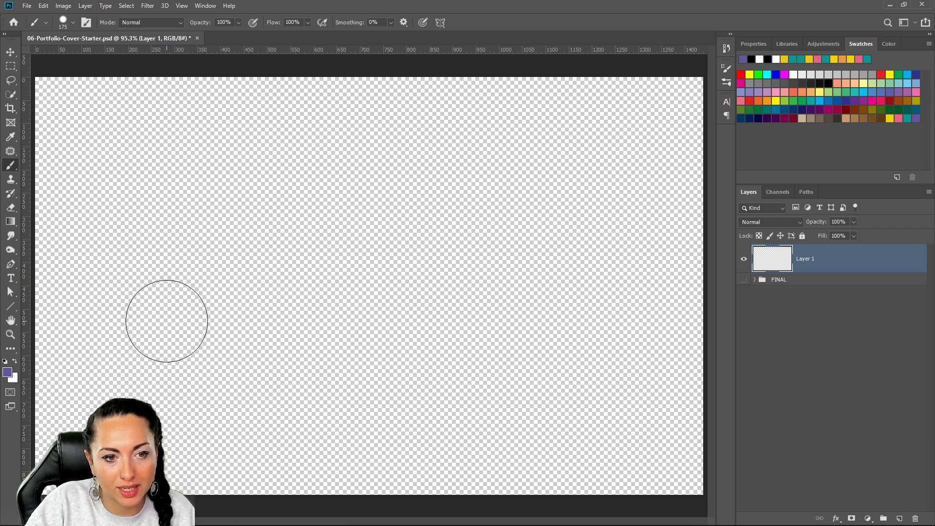
{"action": "key", "text": "bracketright"}
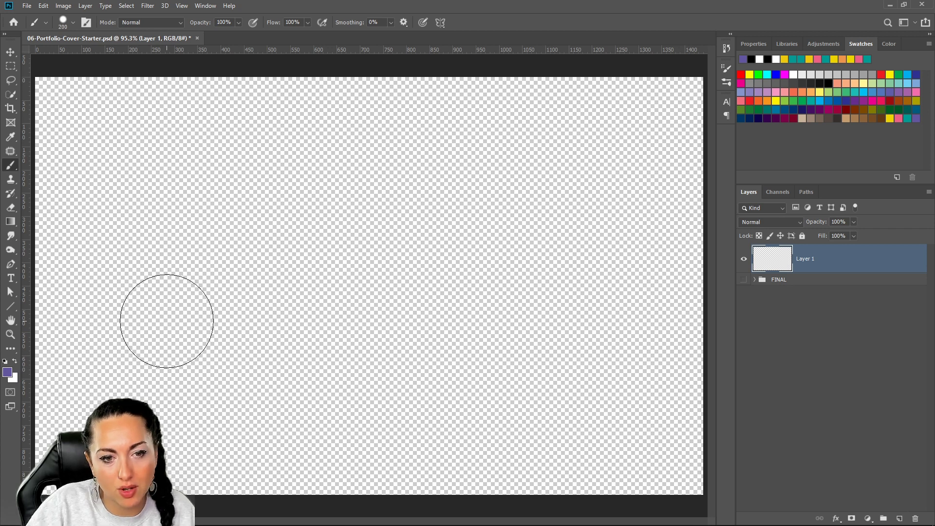
Step: Paint a round purple blob about 270 px wide in the lower left of the canvas on Layer 1
{"action": "left_click", "coordinate": [13, 321]}
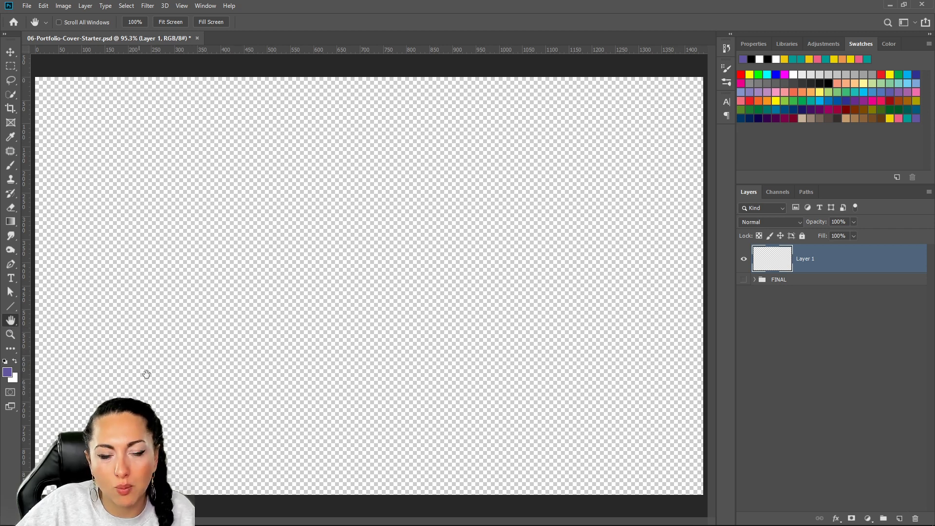
{"action": "left_click", "coordinate": [10, 165]}
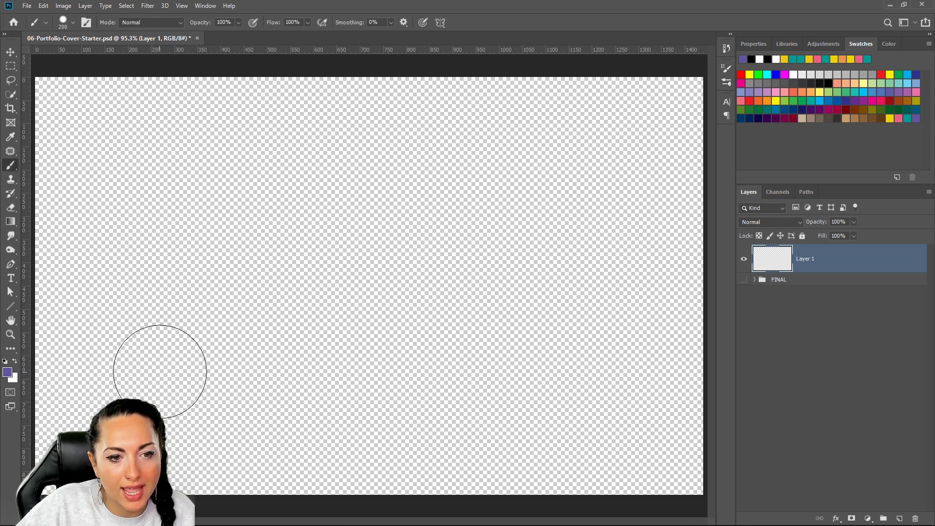
{"action": "mouse_move", "coordinate": [160, 372]}
{"action": "left_mouse_down"}
{"action": "mouse_move", "coordinate": [156, 352]}
{"action": "mouse_move", "coordinate": [156, 380]}
{"action": "mouse_move", "coordinate": [170, 384]}
{"action": "mouse_move", "coordinate": [177, 367]}
{"action": "mouse_move", "coordinate": [161, 348]}
{"action": "mouse_move", "coordinate": [149, 354]}
{"action": "mouse_move", "coordinate": [182, 375]}
{"action": "left_mouse_up"}
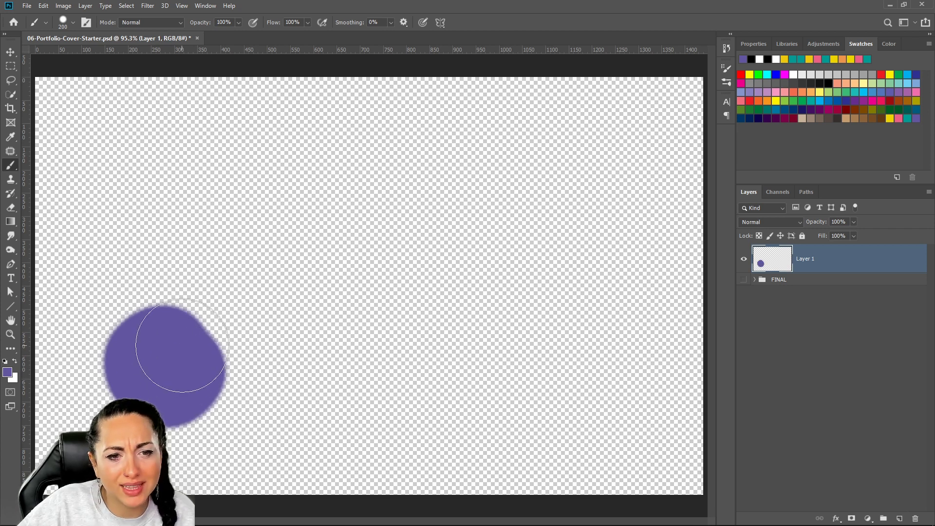
{"action": "left_click", "coordinate": [173, 354]}
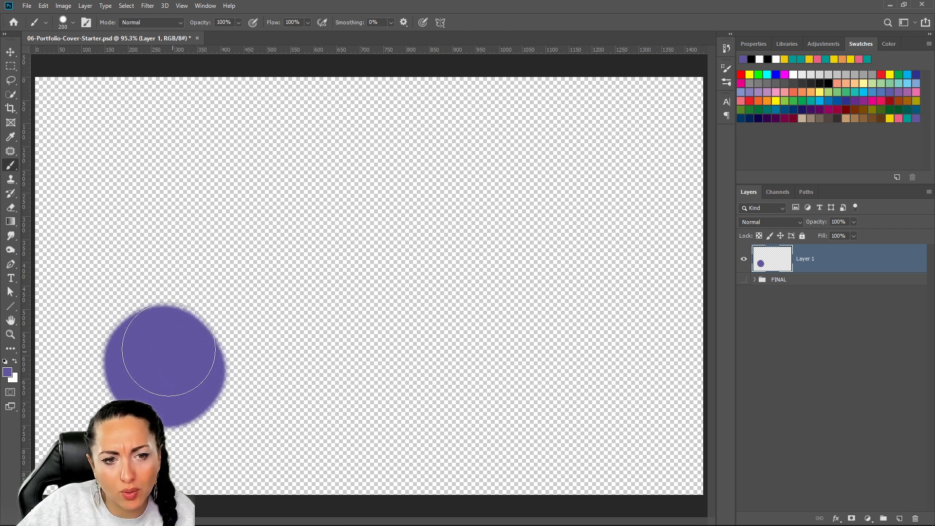
{"action": "left_click_drag", "start_coordinate": [176, 355], "coordinate": [161, 358]}
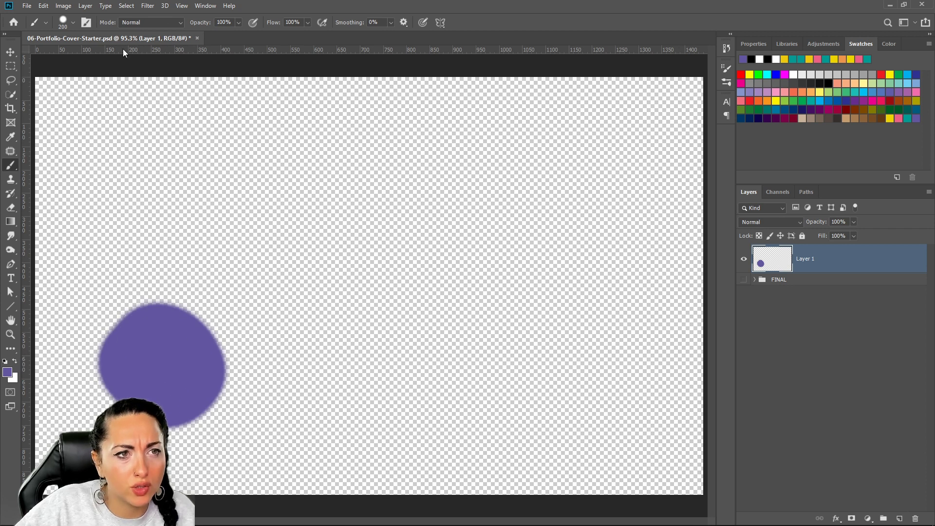
Step: Lower the brush hardness to 56% and paint a teal blob overlapping the upper right of the purple one
{"action": "left_click", "coordinate": [73, 24]}
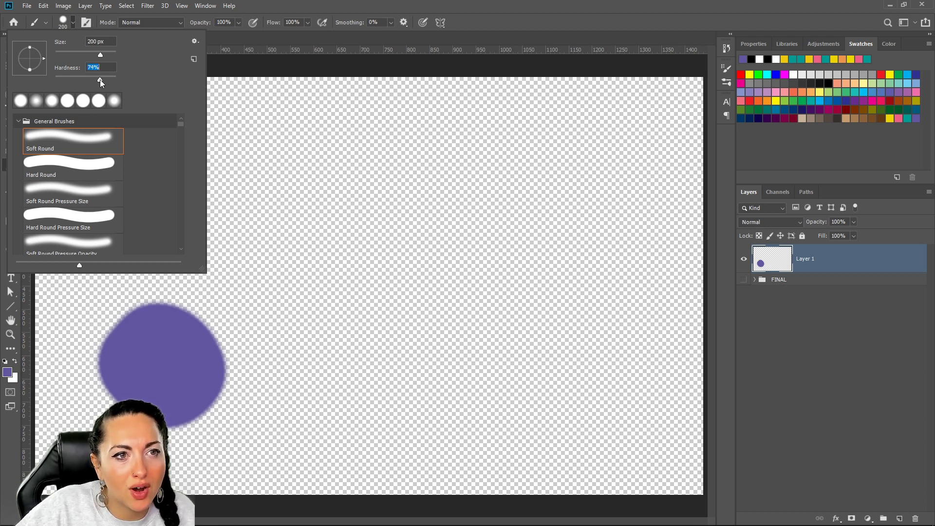
{"action": "left_click_drag", "start_coordinate": [96, 81], "coordinate": [93, 80]}
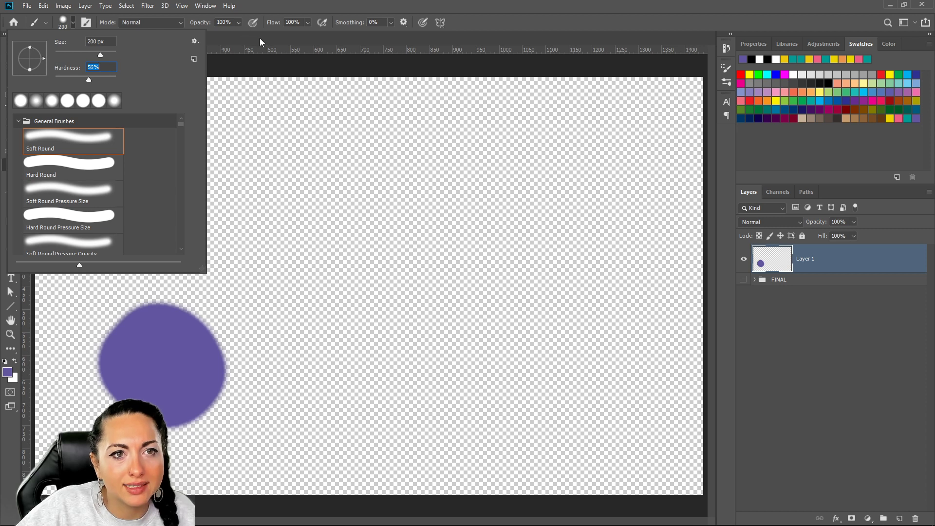
{"action": "left_click", "coordinate": [230, 43]}
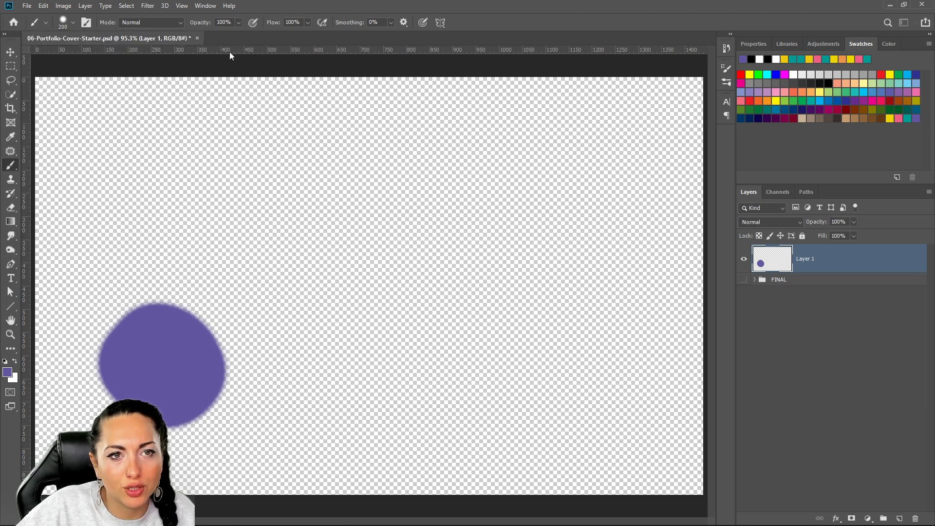
{"action": "left_click", "coordinate": [907, 115]}
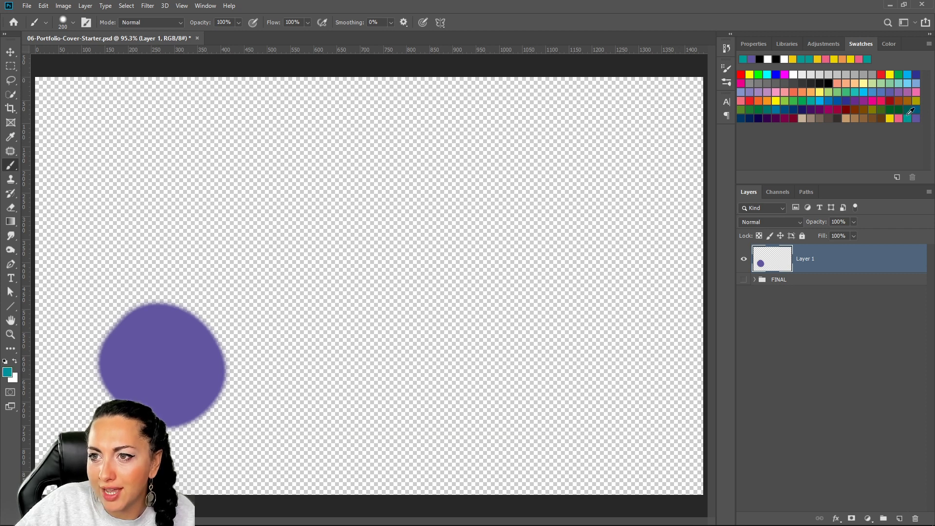
{"action": "left_click", "coordinate": [199, 295]}
{"action": "mouse_move", "coordinate": [185, 308]}
{"action": "left_mouse_down"}
{"action": "mouse_move", "coordinate": [206, 340]}
{"action": "mouse_move", "coordinate": [227, 340]}
{"action": "mouse_move", "coordinate": [228, 329]}
{"action": "mouse_move", "coordinate": [200, 310]}
{"action": "left_mouse_up"}
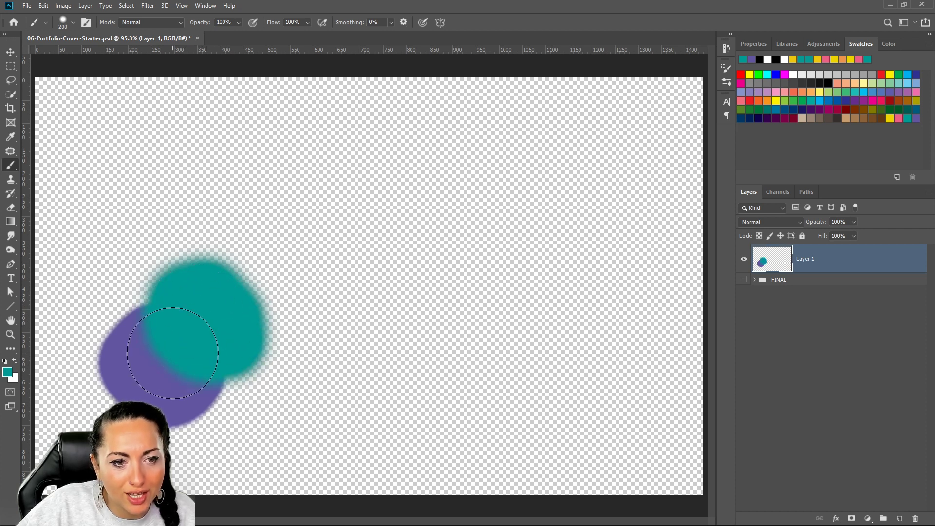
Step: Paint a pink blob about 300 px wide over the teal one's upper right and a similar yellow blob over the pink one's upper right
{"action": "left_click", "coordinate": [9, 334]}
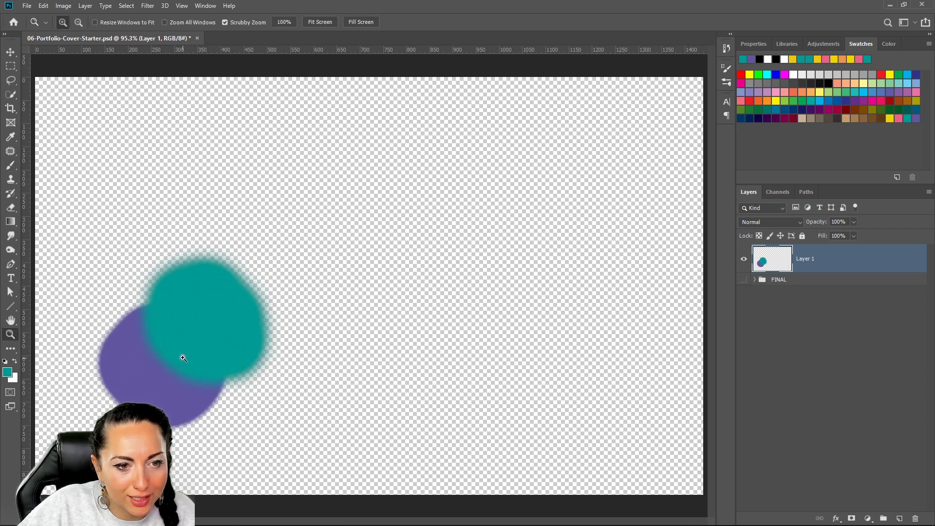
{"action": "left_click_drag", "start_coordinate": [167, 355], "coordinate": [130, 368]}
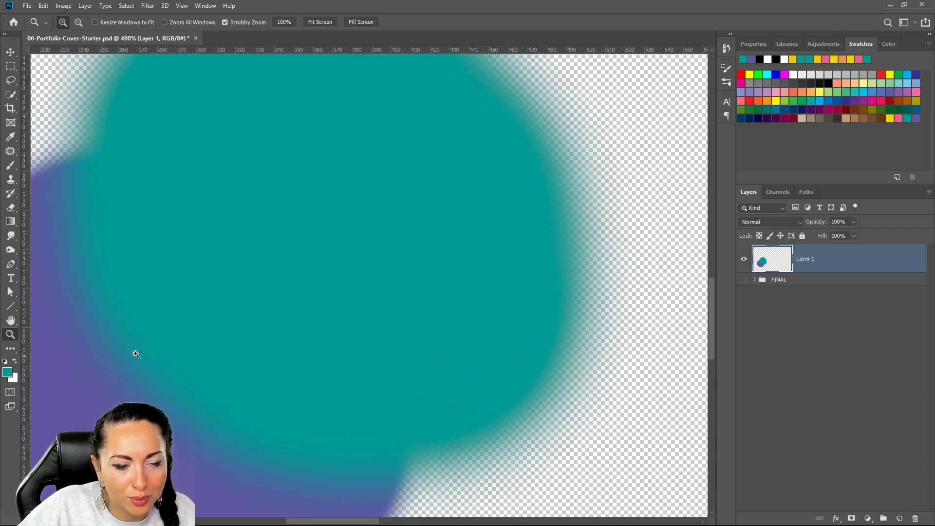
{"action": "double_click", "coordinate": [11, 321]}
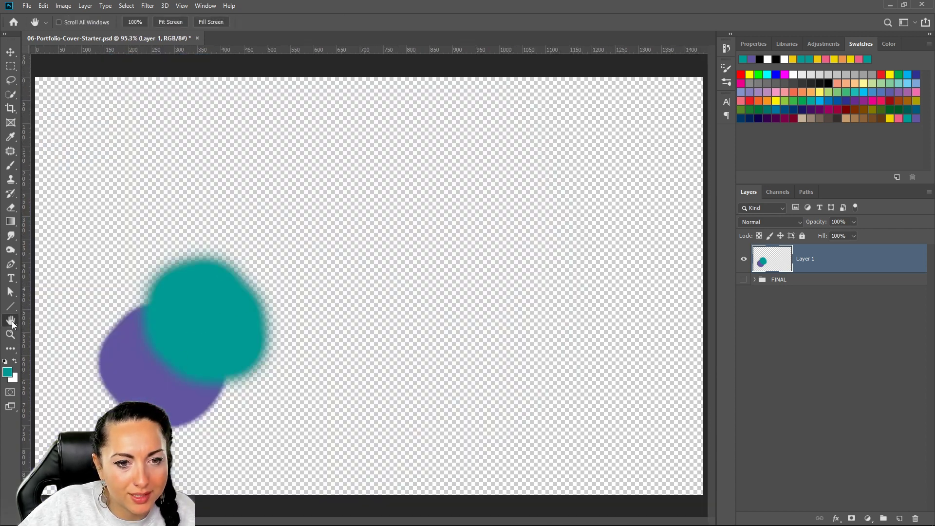
{"action": "left_click", "coordinate": [899, 118]}
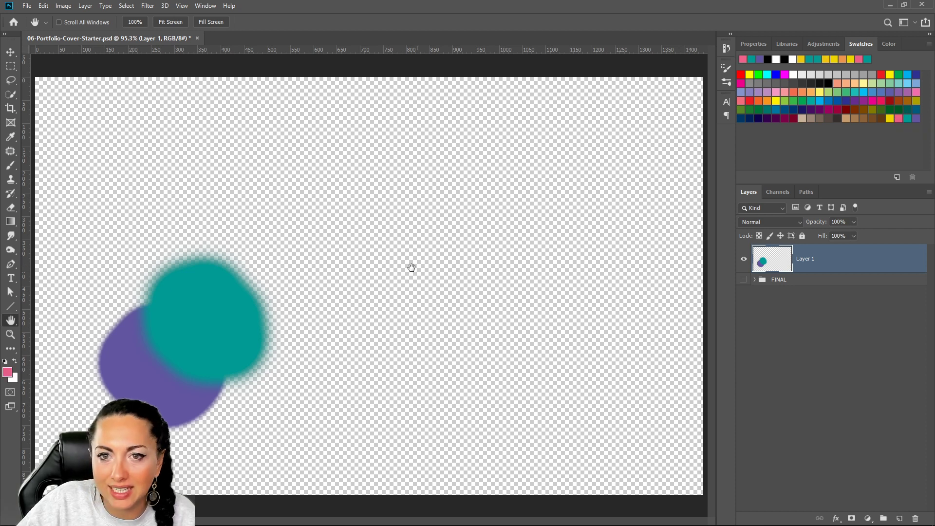
{"action": "left_click", "coordinate": [10, 165]}
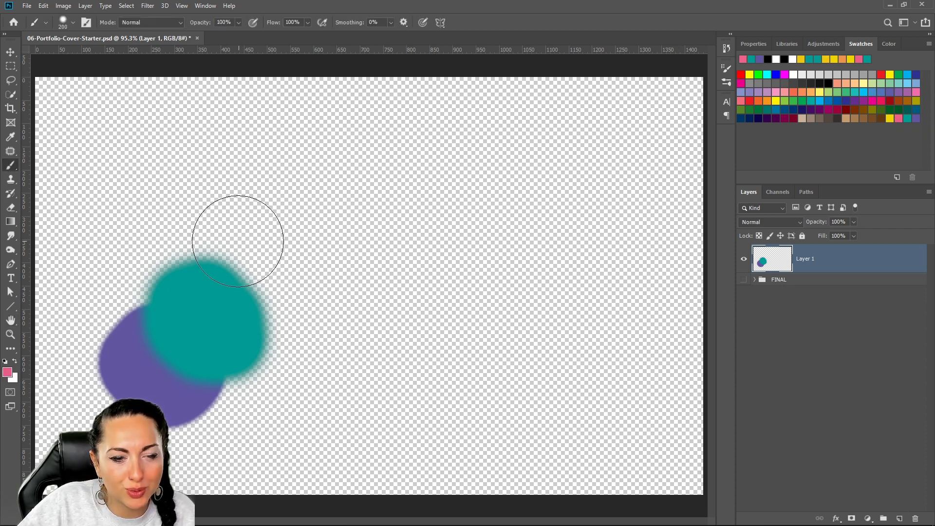
{"action": "mouse_move", "coordinate": [242, 252]}
{"action": "left_mouse_down"}
{"action": "mouse_move", "coordinate": [237, 294]}
{"action": "mouse_move", "coordinate": [260, 311]}
{"action": "mouse_move", "coordinate": [284, 311]}
{"action": "mouse_move", "coordinate": [283, 276]}
{"action": "mouse_move", "coordinate": [240, 265]}
{"action": "mouse_move", "coordinate": [263, 293]}
{"action": "mouse_move", "coordinate": [247, 265]}
{"action": "mouse_move", "coordinate": [237, 272]}
{"action": "mouse_move", "coordinate": [294, 276]}
{"action": "mouse_move", "coordinate": [260, 277]}
{"action": "mouse_move", "coordinate": [272, 279]}
{"action": "mouse_move", "coordinate": [265, 299]}
{"action": "left_mouse_up"}
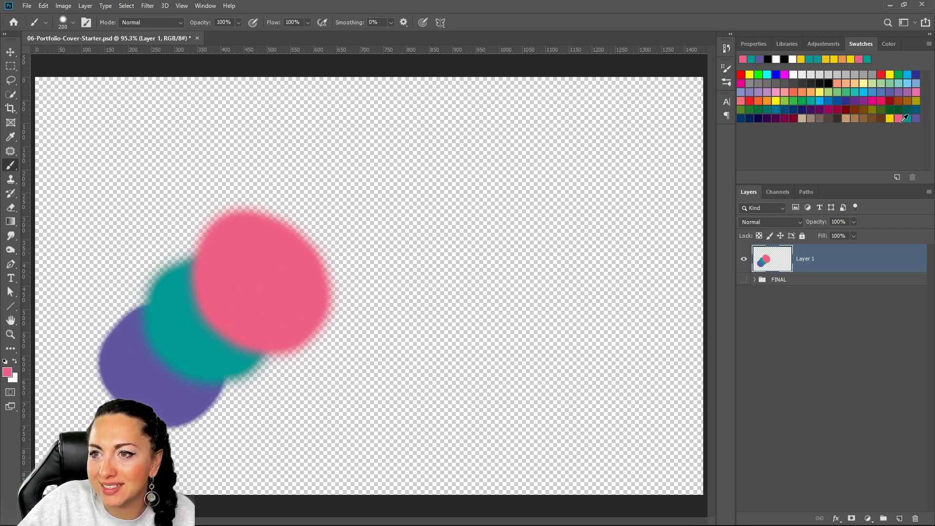
{"action": "left_click", "coordinate": [889, 118]}
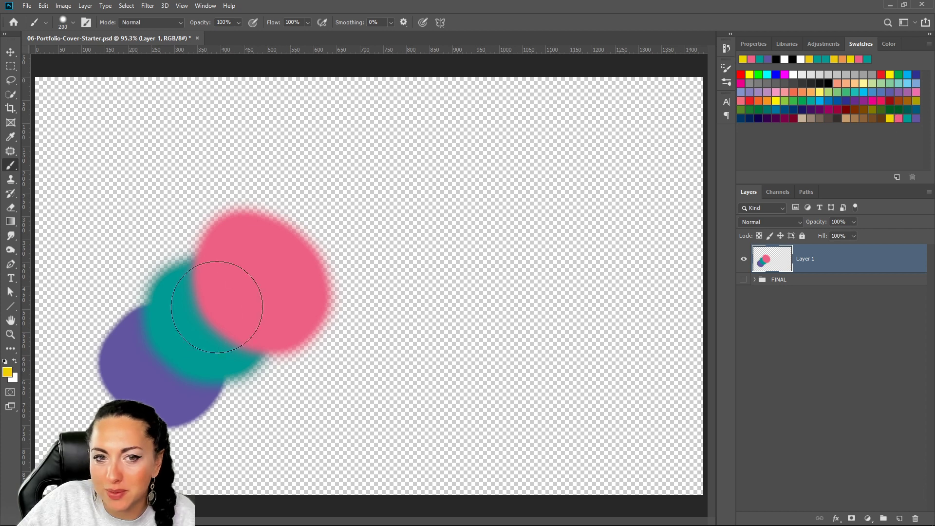
{"action": "mouse_move", "coordinate": [281, 250]}
{"action": "left_mouse_down"}
{"action": "mouse_move", "coordinate": [306, 223]}
{"action": "mouse_move", "coordinate": [292, 255]}
{"action": "mouse_move", "coordinate": [315, 275]}
{"action": "mouse_move", "coordinate": [336, 260]}
{"action": "mouse_move", "coordinate": [296, 212]}
{"action": "mouse_move", "coordinate": [289, 239]}
{"action": "mouse_move", "coordinate": [301, 268]}
{"action": "mouse_move", "coordinate": [281, 234]}
{"action": "left_mouse_up"}
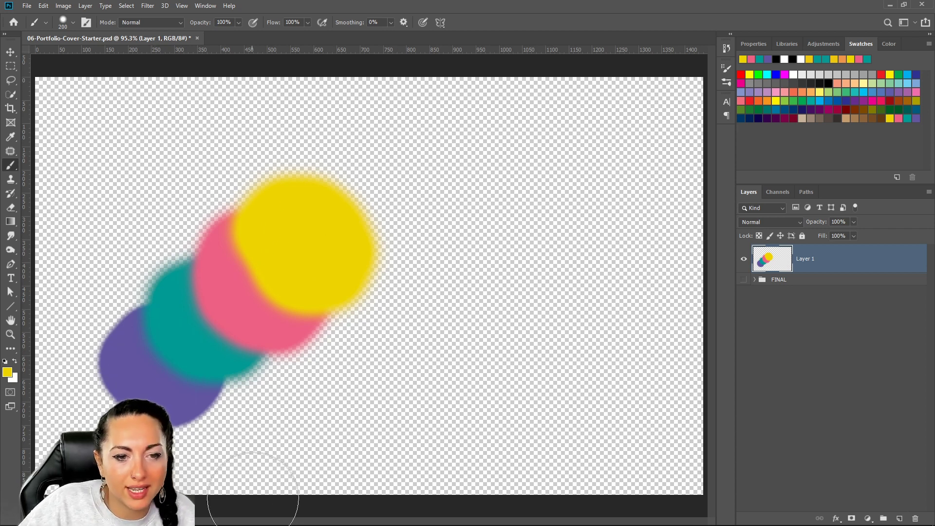
{"action": "mouse_move", "coordinate": [205, 524]}
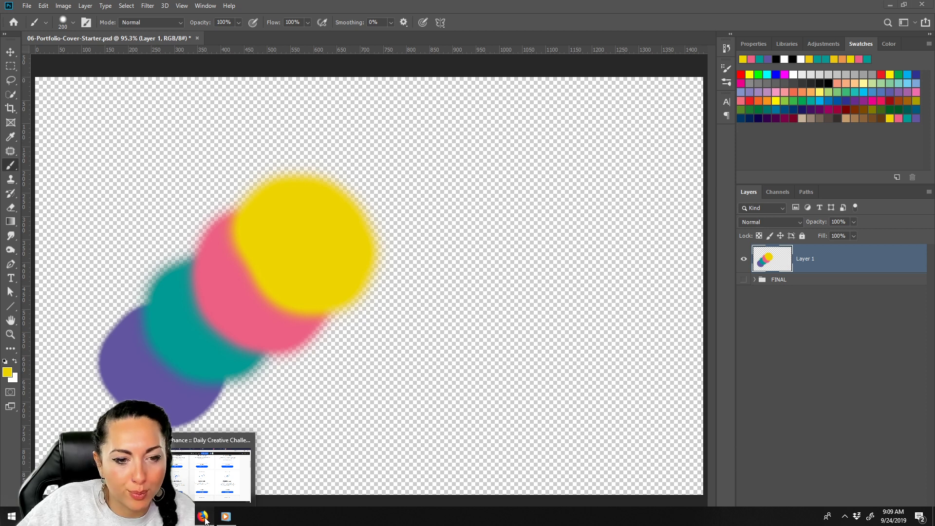
{"action": "left_click", "coordinate": [229, 496]}
{"action": "left_click", "coordinate": [494, 10]}
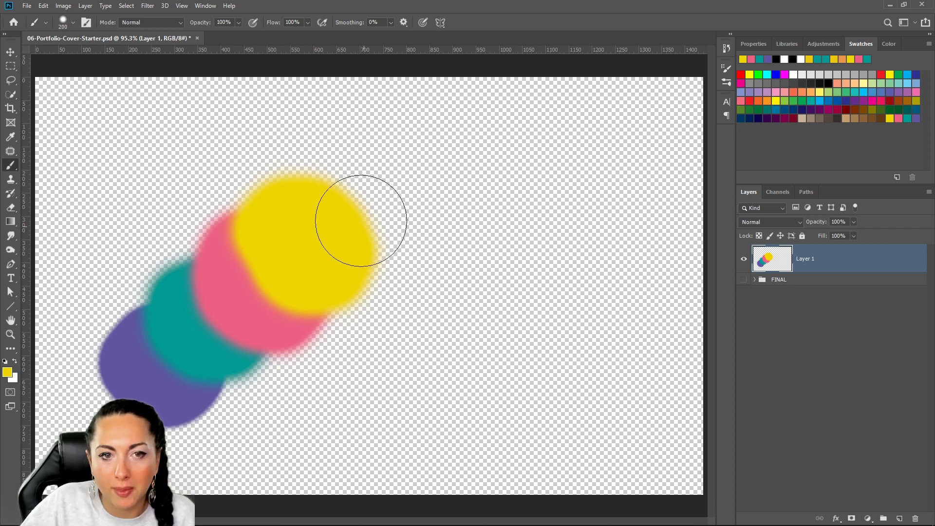
Step: Rename the layer holding the painted colour blobs to "Gradient"
{"action": "double_click", "coordinate": [808, 259]}
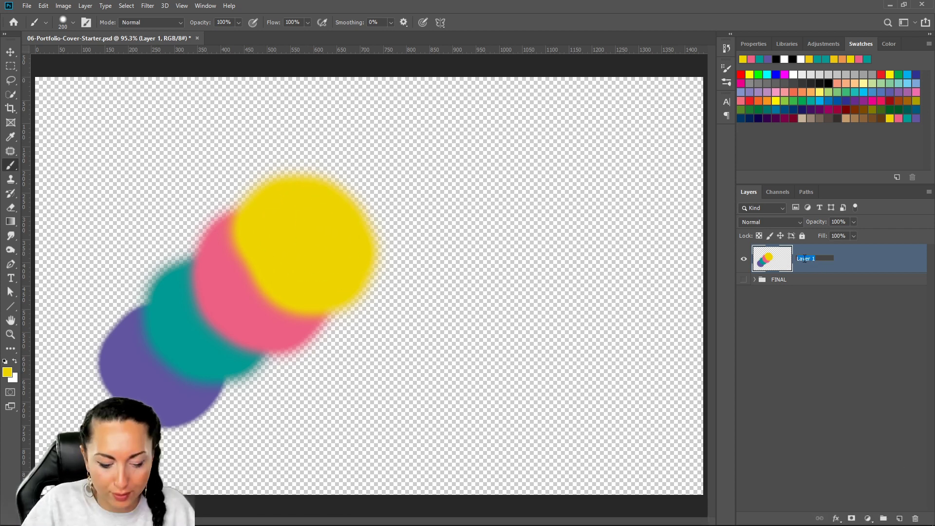
{"action": "type", "text": "or"}
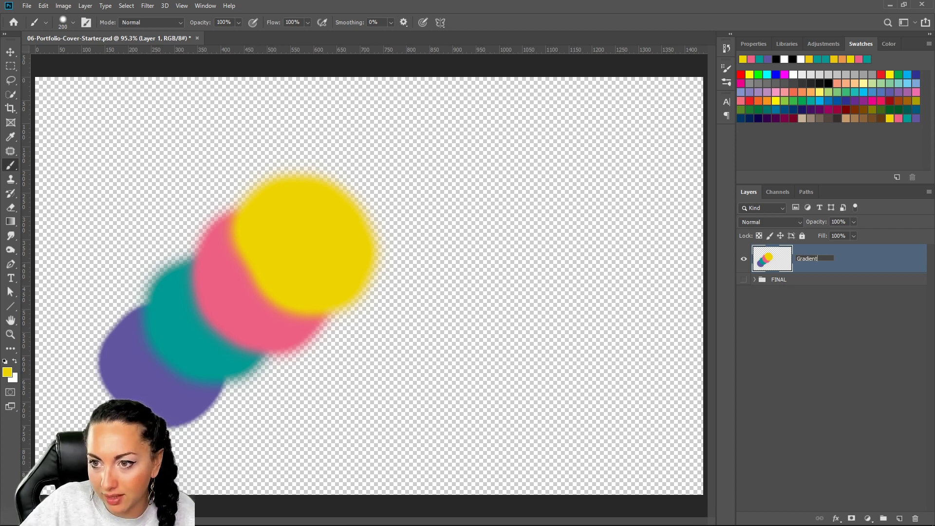
{"action": "key", "text": "Return"}
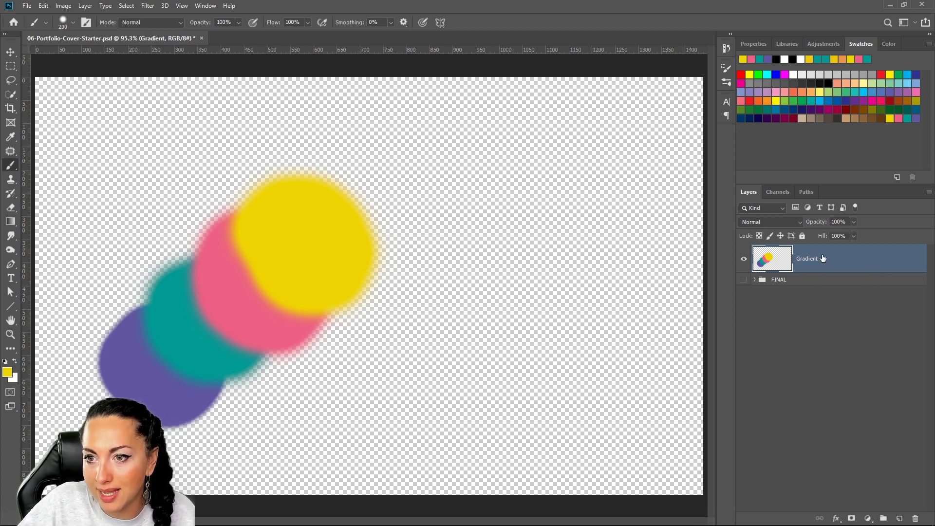
Step: Add a new empty layer, place it directly below the Gradient layer and name it "Blob 1"
{"action": "left_click", "coordinate": [898, 518]}
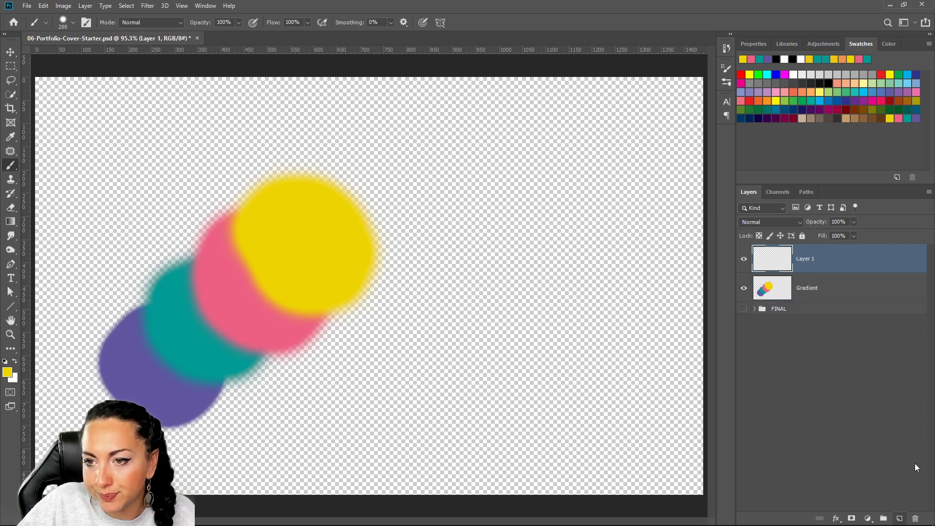
{"action": "left_click_drag", "start_coordinate": [857, 265], "coordinate": [831, 298]}
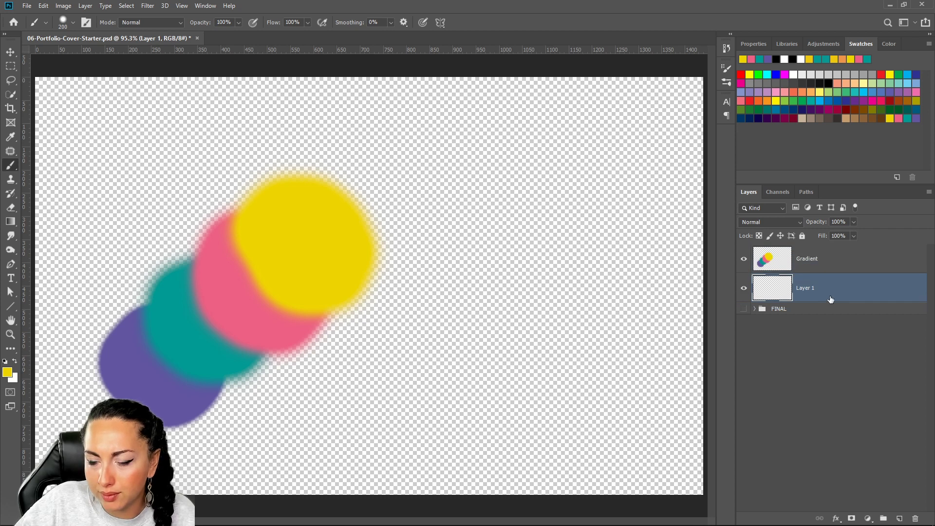
{"action": "double_click", "coordinate": [809, 288]}
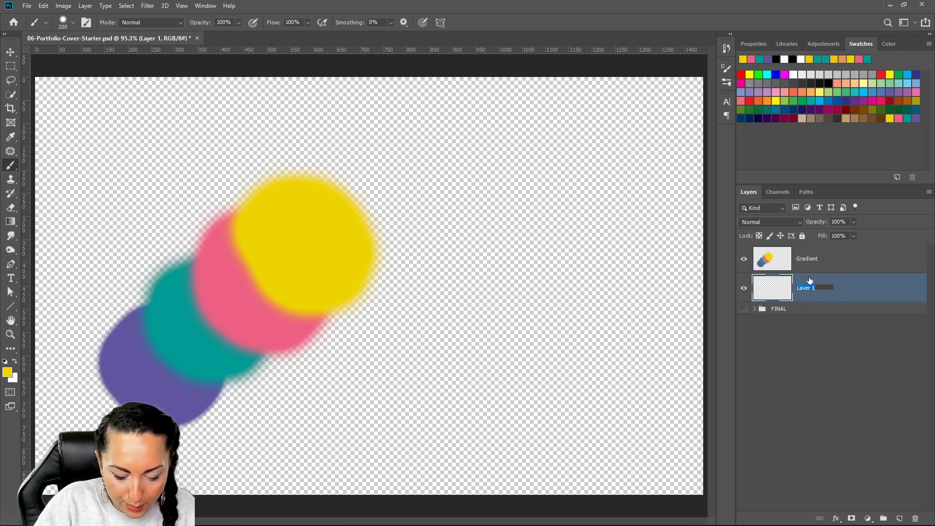
{"action": "type", "text": "Blob"}
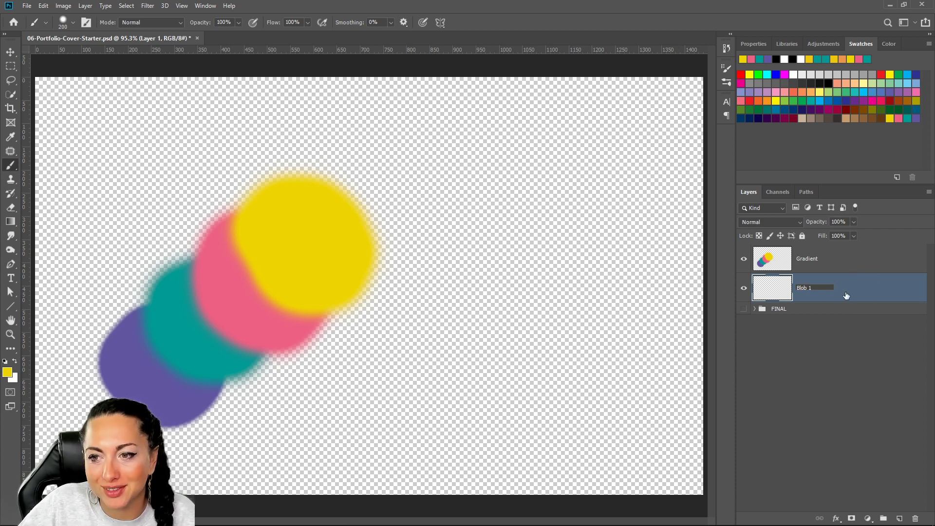
{"action": "key", "text": "Return"}
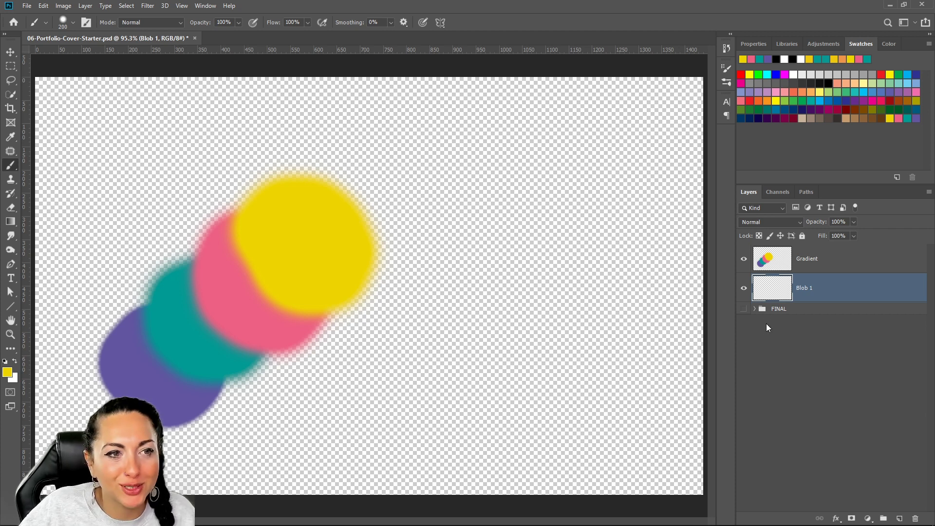
Step: Switch to the Mixer Brush tool, keeping the Dry, Heavy Load preset, and review its blending presets and brush tip settings
{"action": "right_click", "coordinate": [12, 168]}
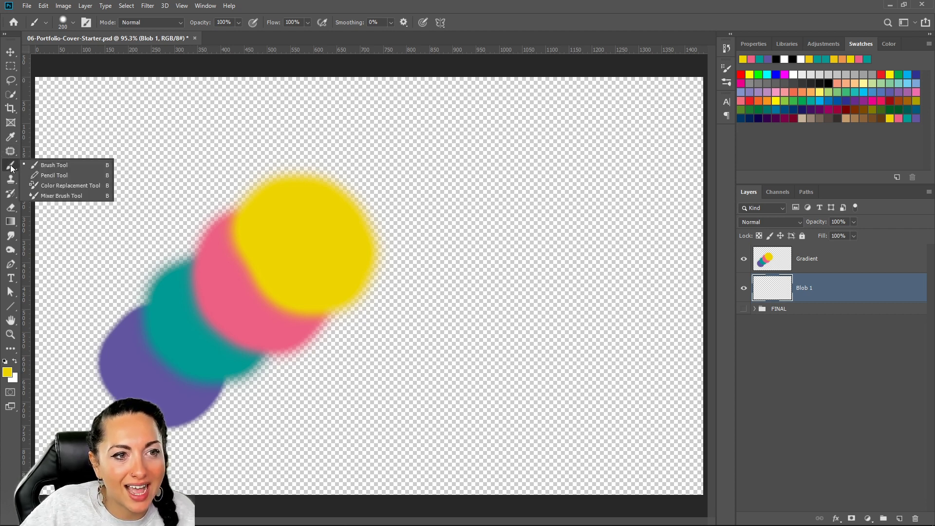
{"action": "left_click", "coordinate": [66, 197]}
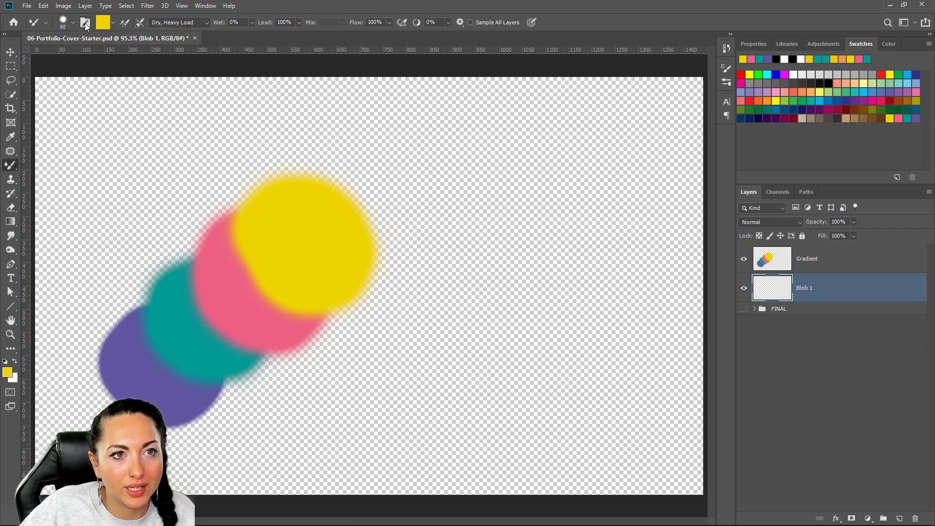
{"action": "left_click", "coordinate": [207, 22]}
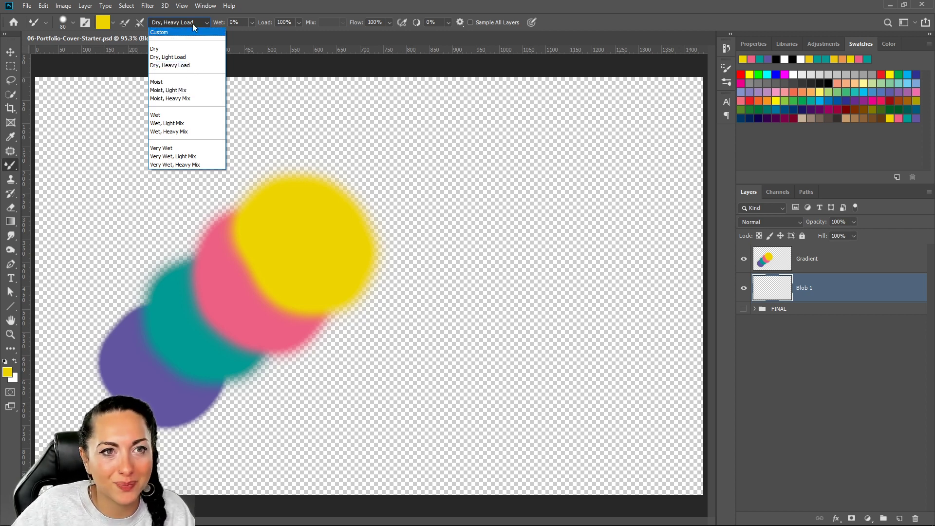
{"action": "left_click", "coordinate": [268, 3]}
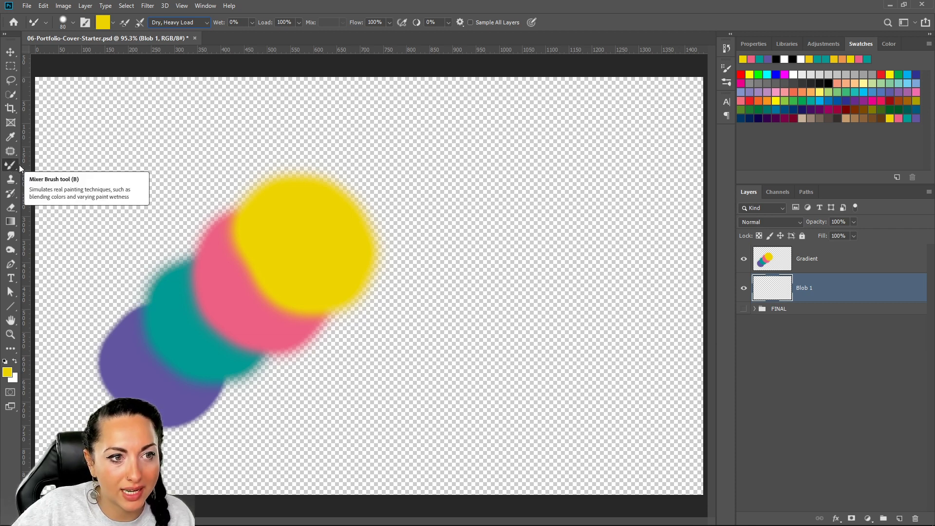
{"action": "left_click", "coordinate": [85, 23]}
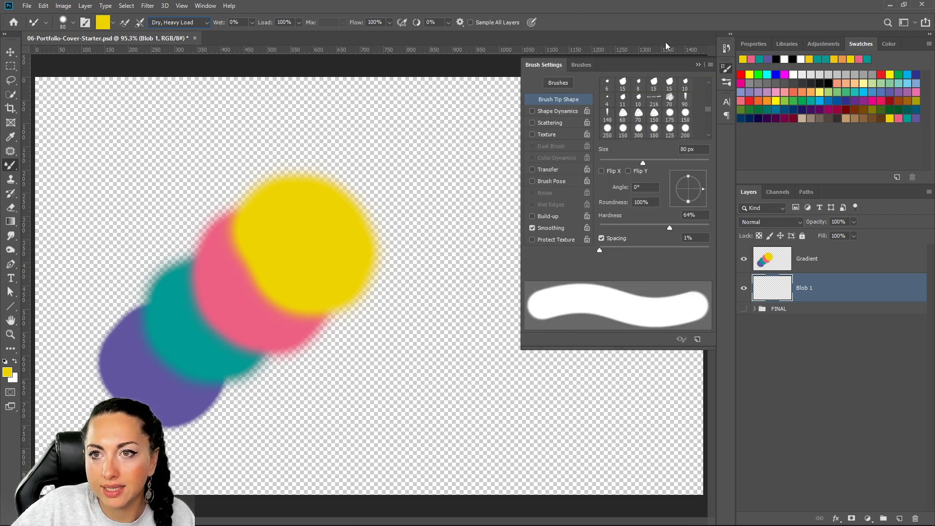
{"action": "left_click", "coordinate": [699, 65]}
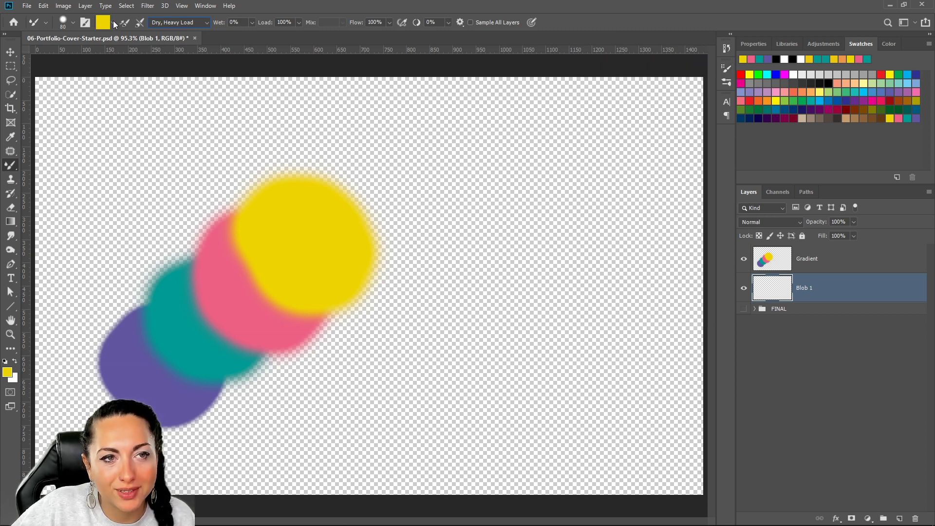
Step: Clean the loaded paint out of the Mixer Brush and set its hardness to 90%
{"action": "left_click", "coordinate": [112, 22]}
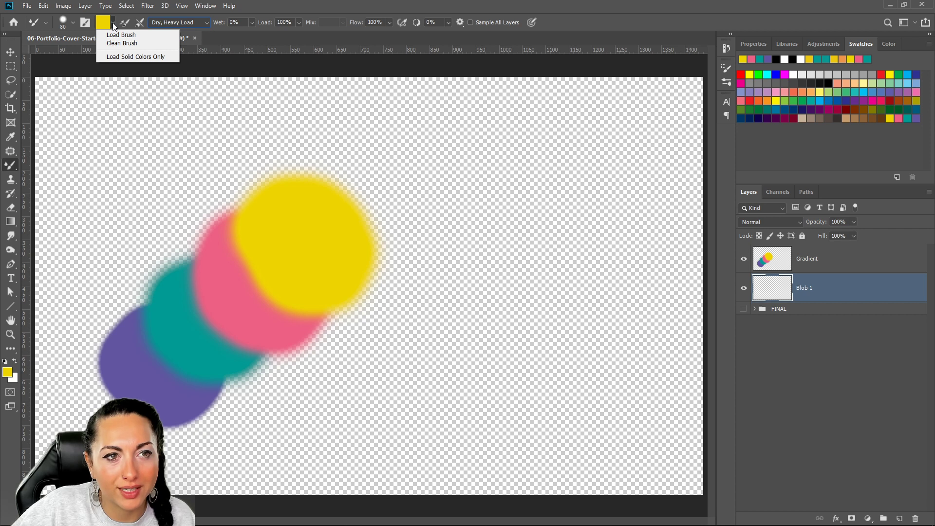
{"action": "left_click", "coordinate": [122, 46]}
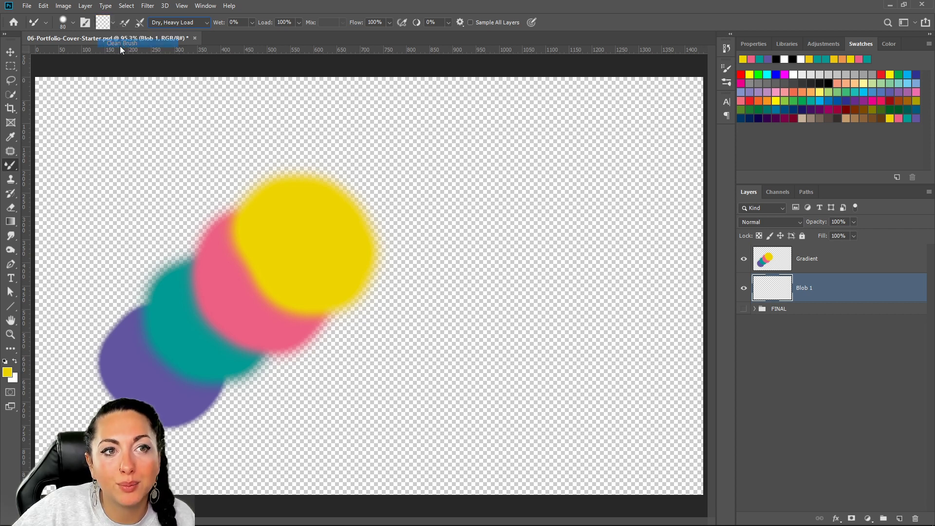
{"action": "left_click", "coordinate": [112, 22]}
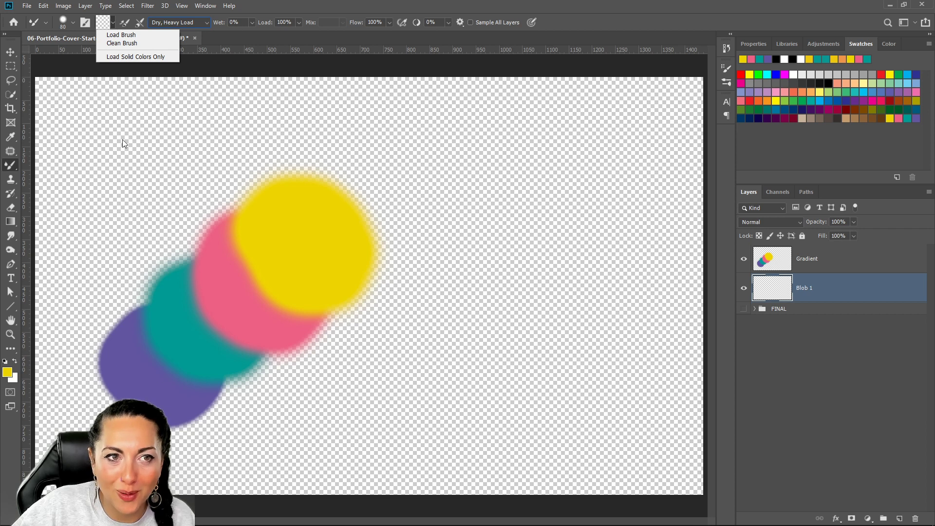
{"action": "left_click", "coordinate": [129, 43]}
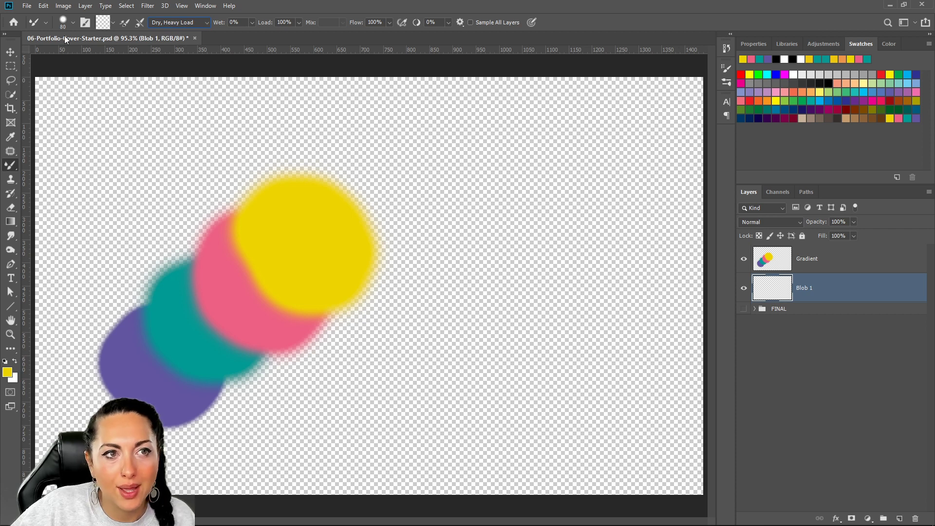
{"action": "left_click", "coordinate": [72, 22]}
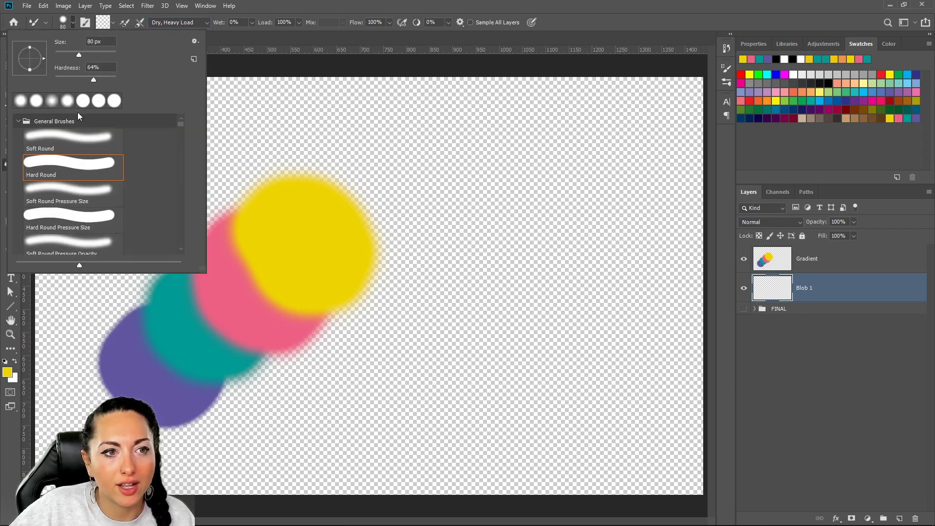
{"action": "left_click_drag", "start_coordinate": [94, 77], "coordinate": [107, 78]}
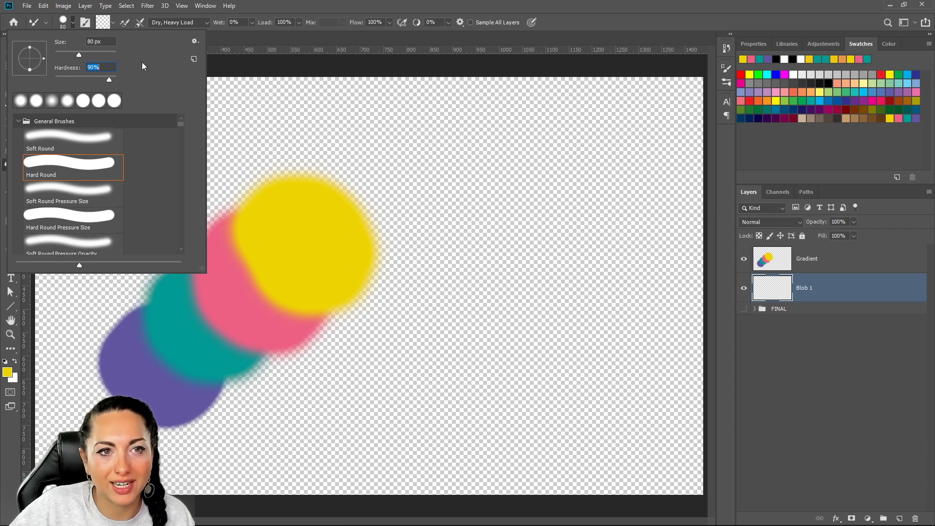
{"action": "left_click", "coordinate": [108, 23]}
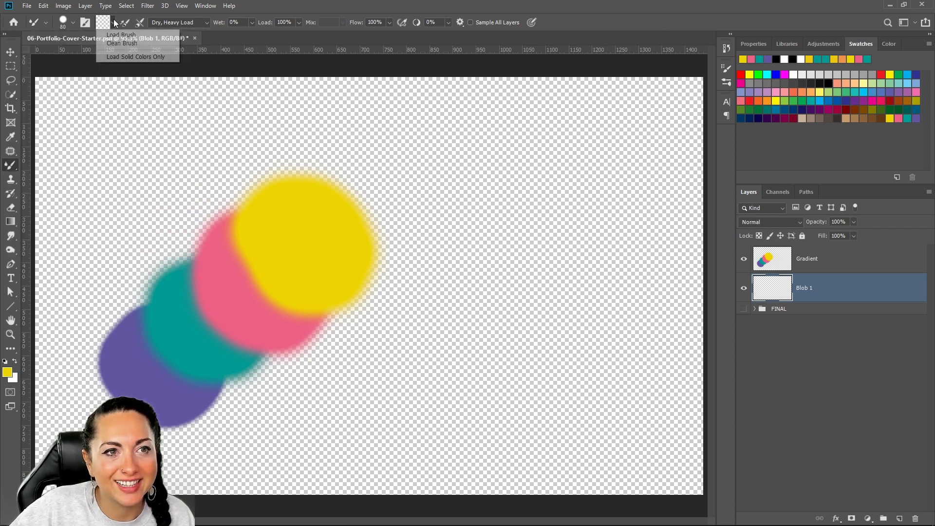
{"action": "left_click", "coordinate": [112, 22]}
{"action": "left_click", "coordinate": [115, 43]}
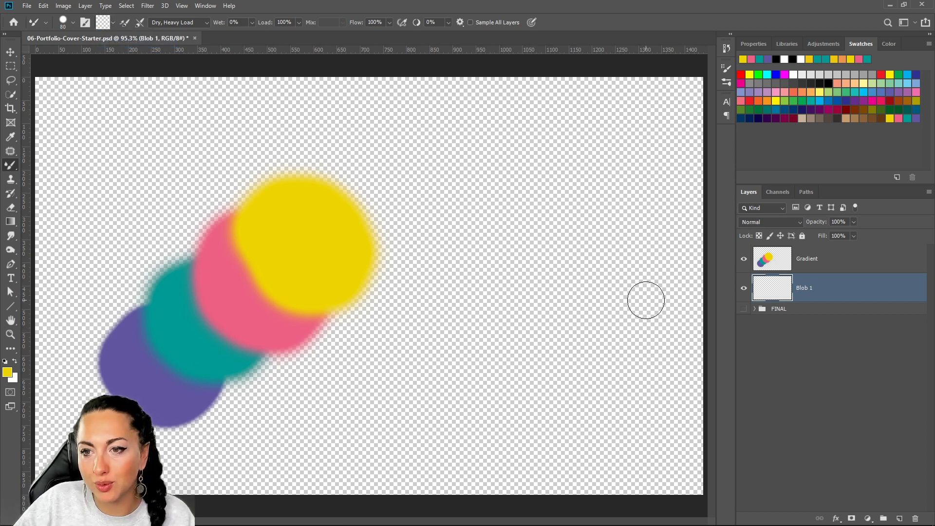
Step: On the Gradient layer, load the Mixer Brush by sampling the teal–pink overlap and the pink–yellow overlap
{"action": "left_click", "coordinate": [784, 266]}
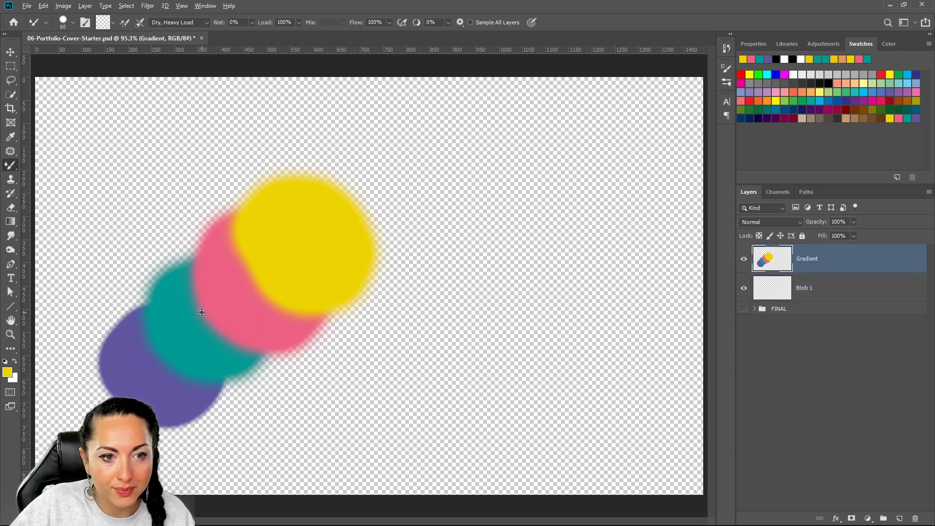
{"action": "left_click", "coordinate": [217, 310], "text": "alt"}
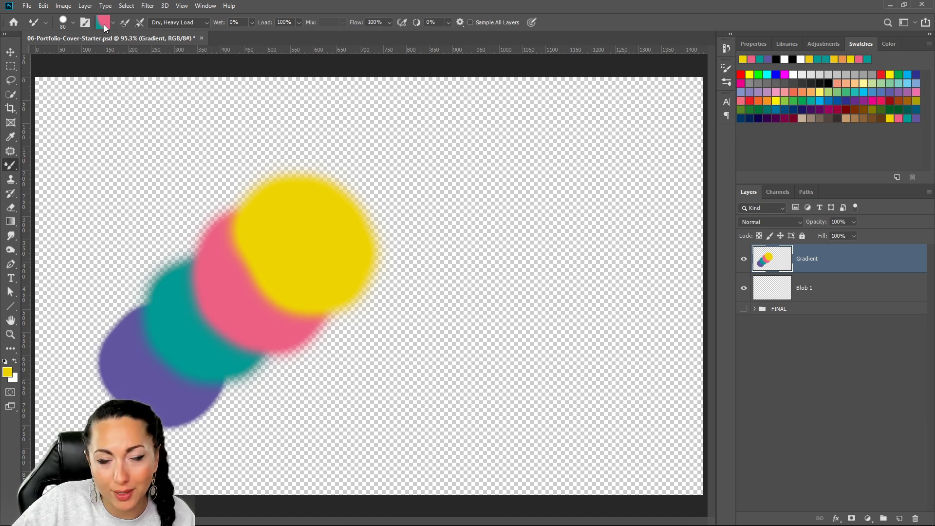
{"action": "left_click", "coordinate": [253, 267], "text": "alt"}
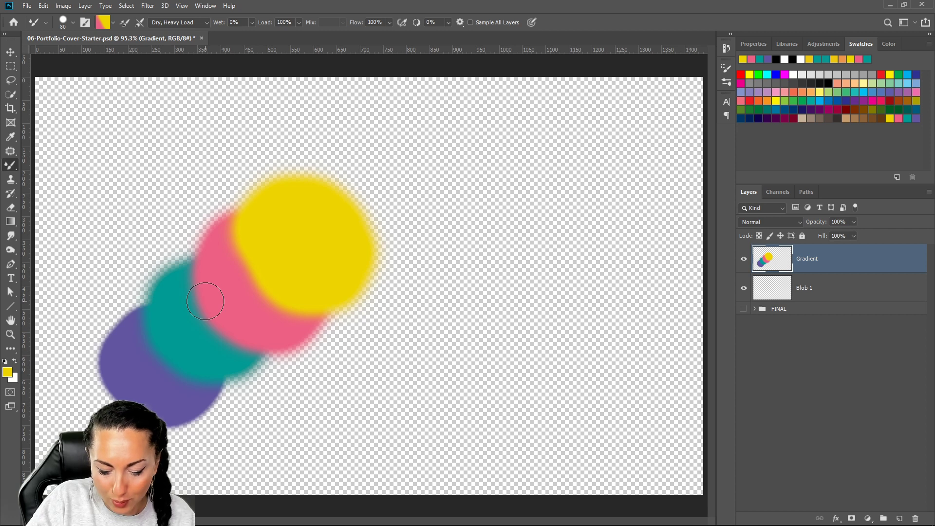
Step: Enlarge the Mixer Brush to 175 px and load it by sampling the teal, pink and yellow overlap on the Gradient layer
{"action": "key", "text": "bracketright"}
{"action": "key", "text": "bracketright"}
{"action": "key", "text": "bracketright"}
{"action": "key", "text": "bracketright"}
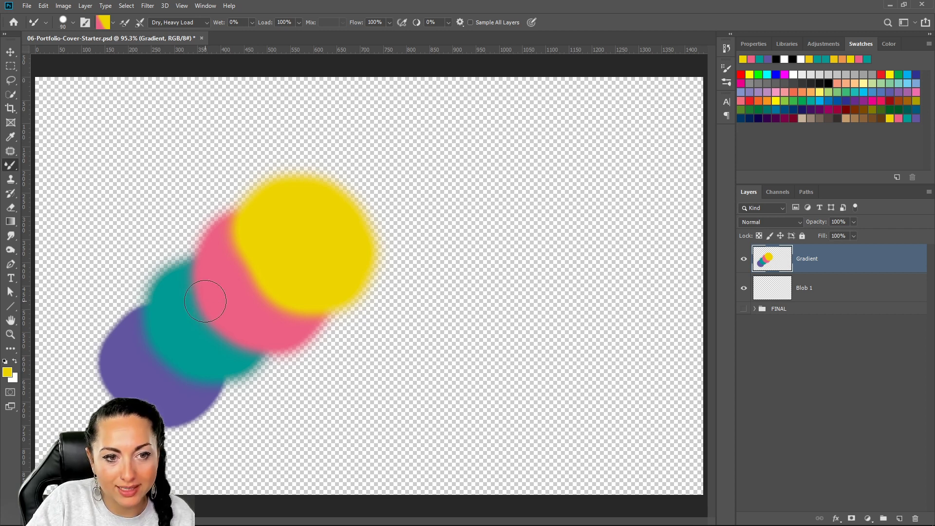
{"action": "key", "text": "bracketright"}
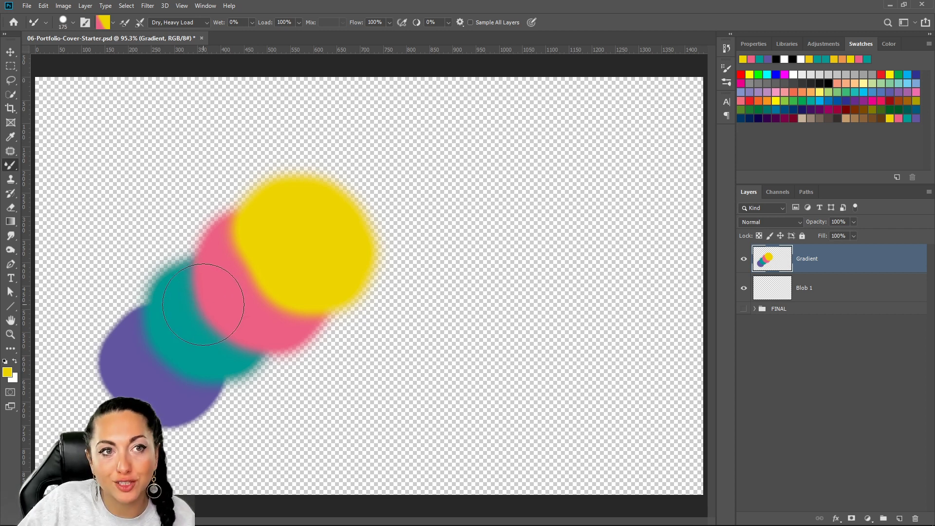
{"action": "left_click", "coordinate": [234, 304], "text": "alt"}
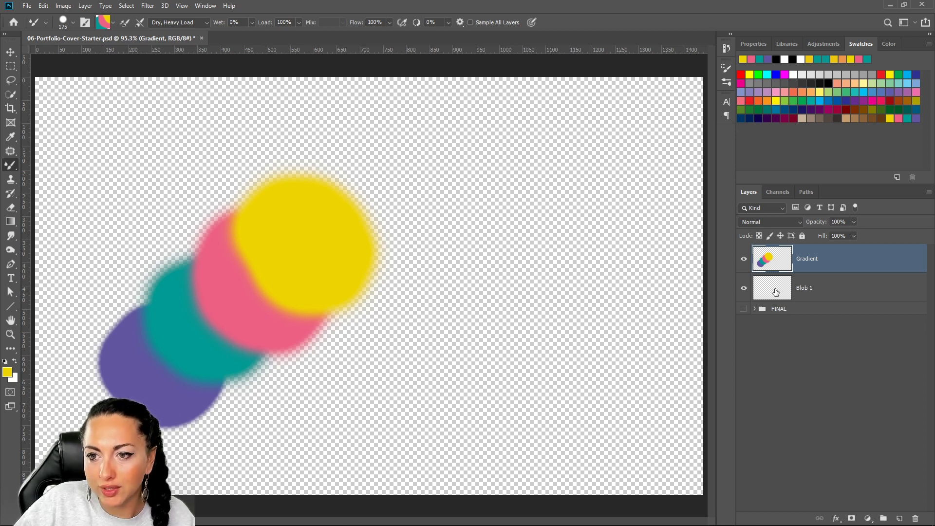
Step: Hide the Gradient layer and paint one wavy stroke on the Blob 1 layer from the canvas's upper-left corner to past its centre
{"action": "left_click", "coordinate": [744, 261]}
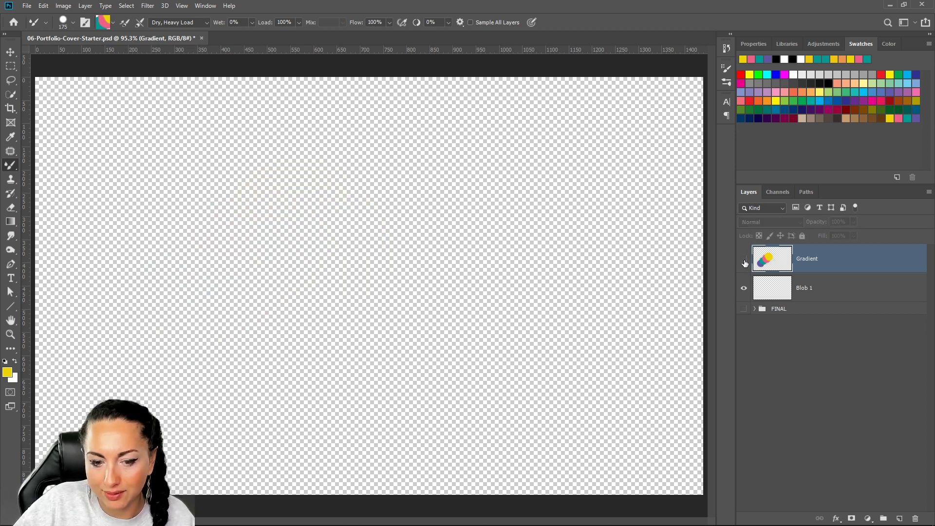
{"action": "left_click", "coordinate": [802, 288]}
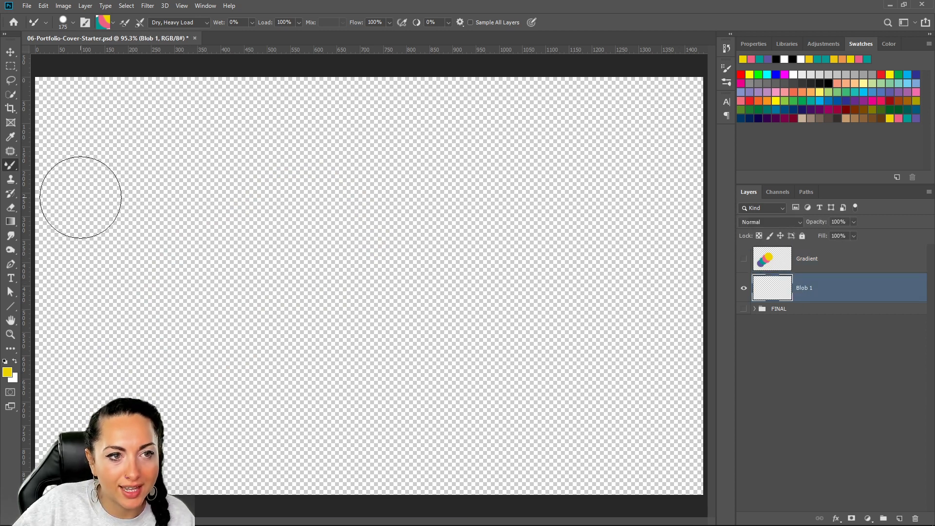
{"action": "key", "text": "ctrl+minus"}
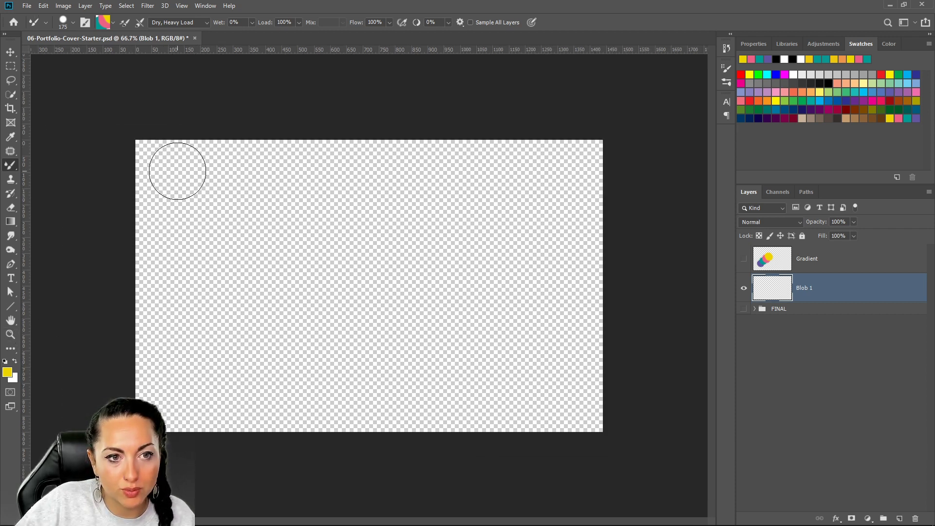
{"action": "mouse_move", "coordinate": [134, 158]}
{"action": "left_mouse_down"}
{"action": "mouse_move", "coordinate": [146, 159]}
{"action": "mouse_move", "coordinate": [199, 257]}
{"action": "mouse_move", "coordinate": [249, 306]}
{"action": "mouse_move", "coordinate": [310, 323]}
{"action": "mouse_move", "coordinate": [369, 273]}
{"action": "mouse_move", "coordinate": [443, 311]}
{"action": "left_mouse_up"}
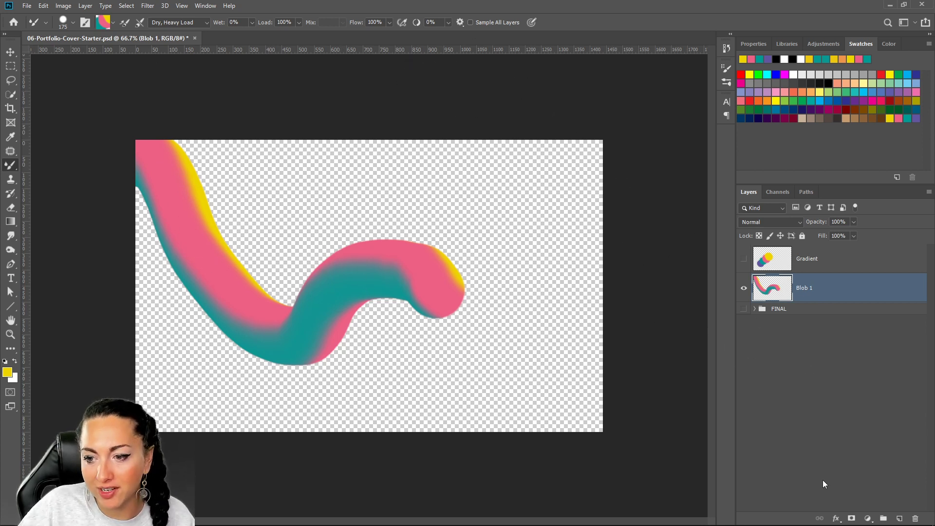
Step: Add a test layer, hide Blob 1, and paint three practice squiggles: one from the right edge and two from the left edge
{"action": "left_click", "coordinate": [899, 519]}
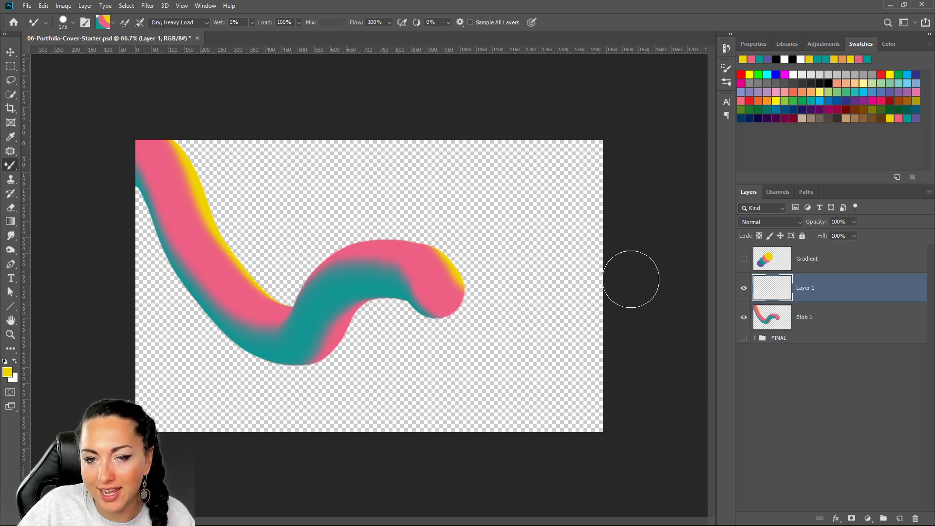
{"action": "left_click", "coordinate": [744, 317]}
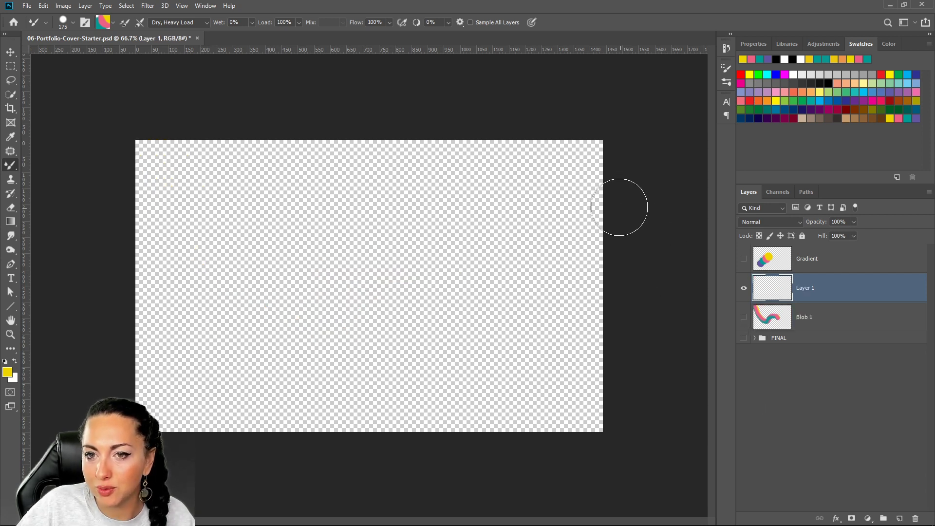
{"action": "mouse_move", "coordinate": [619, 199]}
{"action": "left_mouse_down"}
{"action": "mouse_move", "coordinate": [589, 182]}
{"action": "mouse_move", "coordinate": [532, 181]}
{"action": "mouse_move", "coordinate": [525, 265]}
{"action": "mouse_move", "coordinate": [481, 306]}
{"action": "left_mouse_up"}
{"action": "left_click_drag", "start_coordinate": [419, 212], "coordinate": [411, 221]}
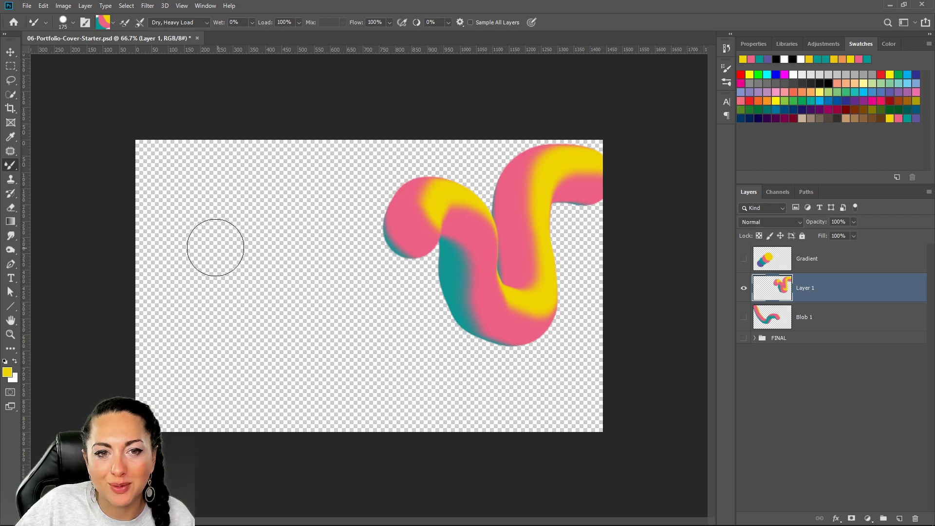
{"action": "mouse_move", "coordinate": [113, 241]}
{"action": "left_mouse_down"}
{"action": "mouse_move", "coordinate": [142, 216]}
{"action": "mouse_move", "coordinate": [175, 235]}
{"action": "mouse_move", "coordinate": [192, 267]}
{"action": "mouse_move", "coordinate": [214, 281]}
{"action": "mouse_move", "coordinate": [224, 274]}
{"action": "mouse_move", "coordinate": [230, 222]}
{"action": "mouse_move", "coordinate": [264, 229]}
{"action": "mouse_move", "coordinate": [283, 276]}
{"action": "mouse_move", "coordinate": [309, 292]}
{"action": "mouse_move", "coordinate": [319, 243]}
{"action": "mouse_move", "coordinate": [339, 240]}
{"action": "mouse_move", "coordinate": [351, 267]}
{"action": "mouse_move", "coordinate": [385, 268]}
{"action": "left_mouse_up"}
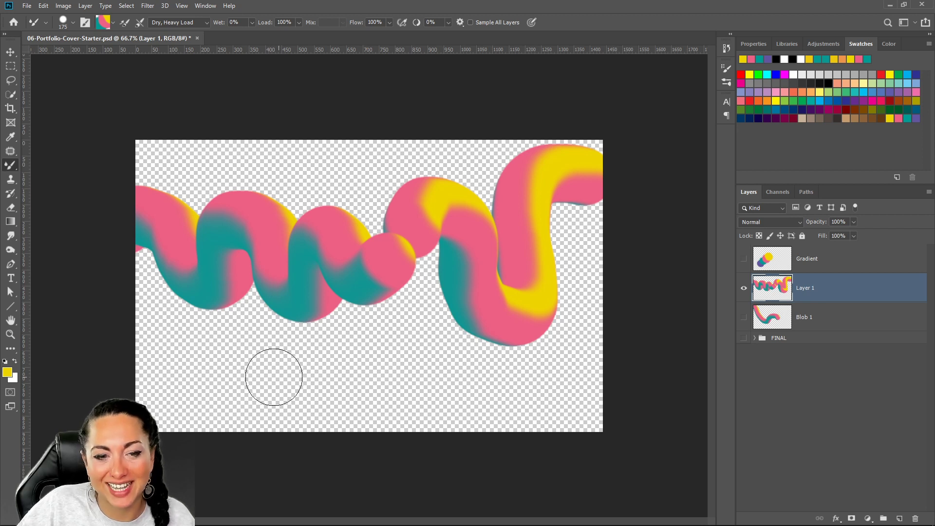
{"action": "mouse_move", "coordinate": [127, 370]}
{"action": "left_mouse_down"}
{"action": "mouse_move", "coordinate": [153, 378]}
{"action": "mouse_move", "coordinate": [235, 424]}
{"action": "mouse_move", "coordinate": [257, 408]}
{"action": "mouse_move", "coordinate": [292, 354]}
{"action": "mouse_move", "coordinate": [326, 357]}
{"action": "mouse_move", "coordinate": [381, 396]}
{"action": "mouse_move", "coordinate": [413, 368]}
{"action": "mouse_move", "coordinate": [517, 373]}
{"action": "left_mouse_up"}
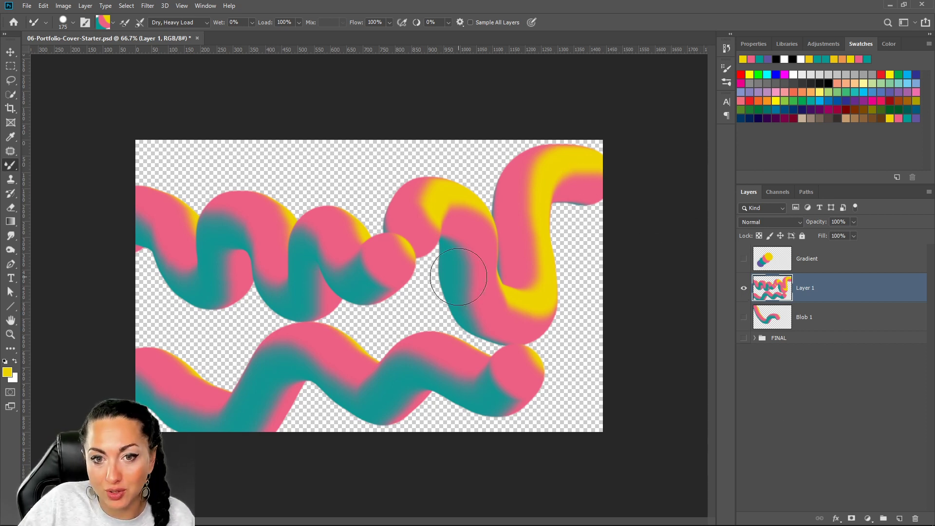
Step: Set the brush tip spacing to 49% and paint a test stroke along the top of the canvas
{"action": "left_click", "coordinate": [727, 68]}
{"action": "left_click_drag", "start_coordinate": [599, 250], "coordinate": [626, 250]}
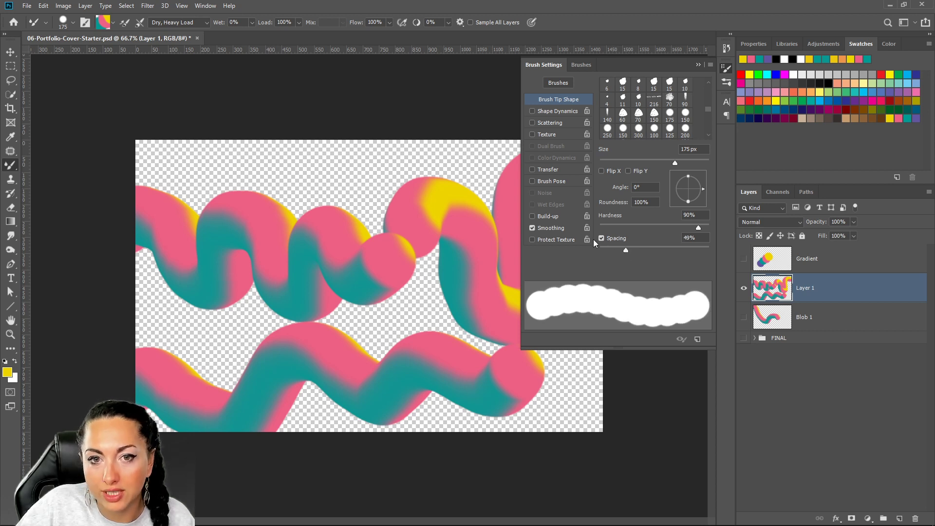
{"action": "left_click", "coordinate": [270, 178]}
{"action": "mouse_move", "coordinate": [292, 170]}
{"action": "left_mouse_down"}
{"action": "mouse_move", "coordinate": [360, 190]}
{"action": "mouse_move", "coordinate": [373, 175]}
{"action": "mouse_move", "coordinate": [459, 150]}
{"action": "left_mouse_up"}
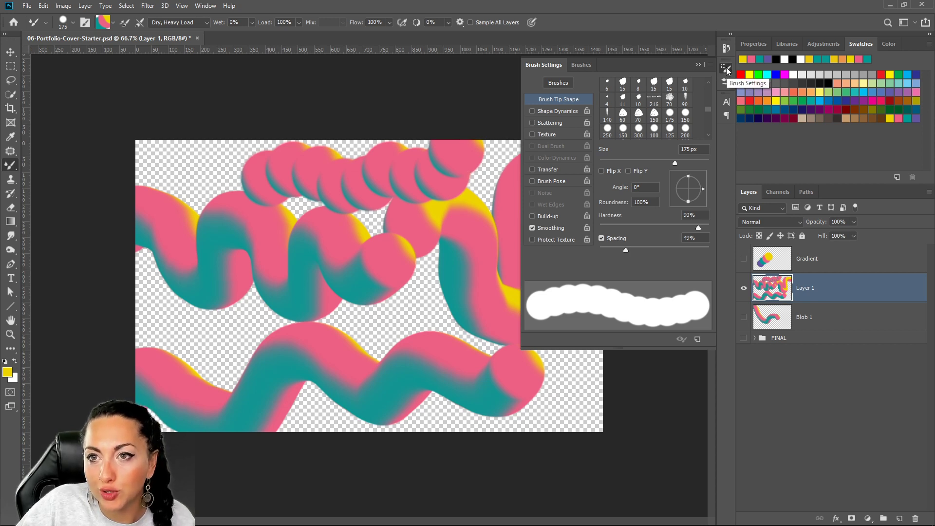
Step: Set the brush tip spacing to 1% and paint a long looping test stroke over the squiggles
{"action": "left_click_drag", "start_coordinate": [625, 249], "coordinate": [591, 250]}
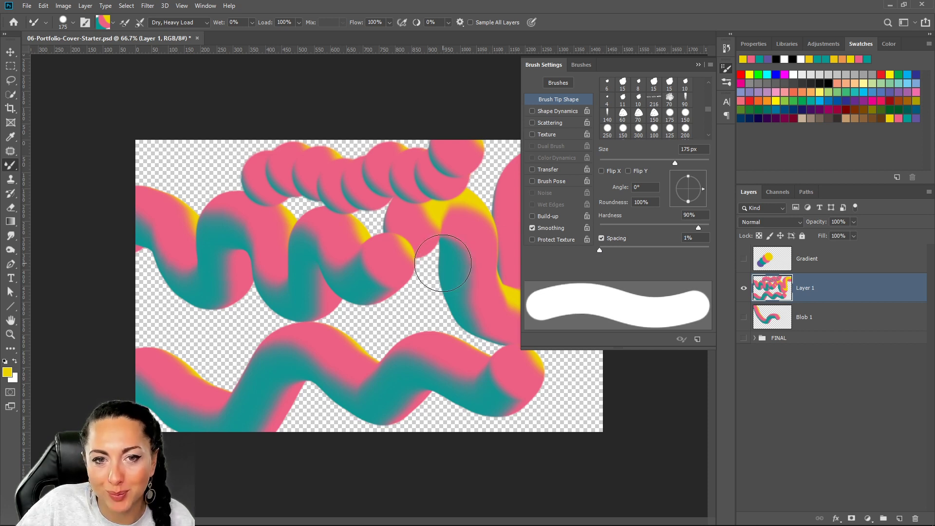
{"action": "mouse_move", "coordinate": [388, 316]}
{"action": "left_mouse_down"}
{"action": "mouse_move", "coordinate": [441, 302]}
{"action": "mouse_move", "coordinate": [430, 231]}
{"action": "mouse_move", "coordinate": [336, 242]}
{"action": "mouse_move", "coordinate": [366, 319]}
{"action": "mouse_move", "coordinate": [233, 194]}
{"action": "mouse_move", "coordinate": [203, 266]}
{"action": "mouse_move", "coordinate": [198, 238]}
{"action": "left_mouse_up"}
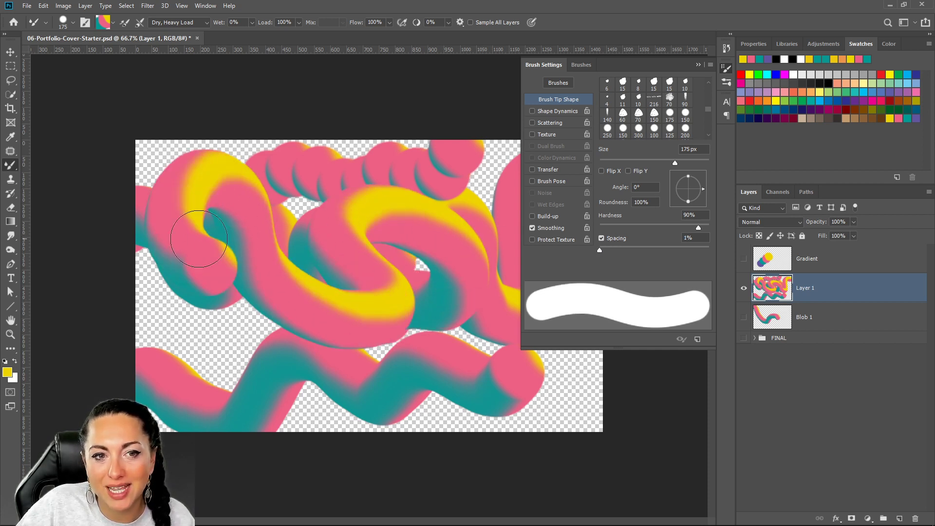
{"action": "left_click", "coordinate": [700, 65]}
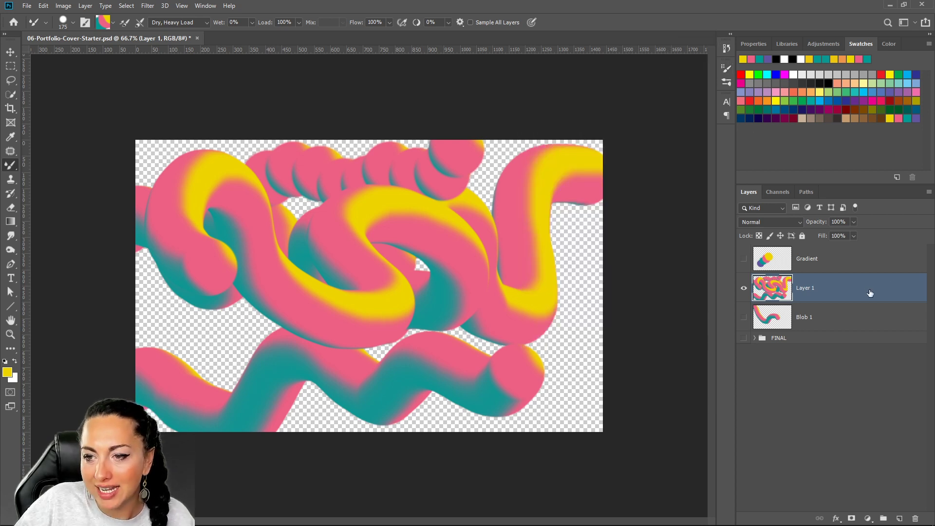
Step: Delete the practice layer and show the Blob 1 layer again
{"action": "mouse_move", "coordinate": [875, 293]}
{"action": "left_mouse_down"}
{"action": "mouse_move", "coordinate": [914, 458]}
{"action": "mouse_move", "coordinate": [914, 518]}
{"action": "left_mouse_up"}
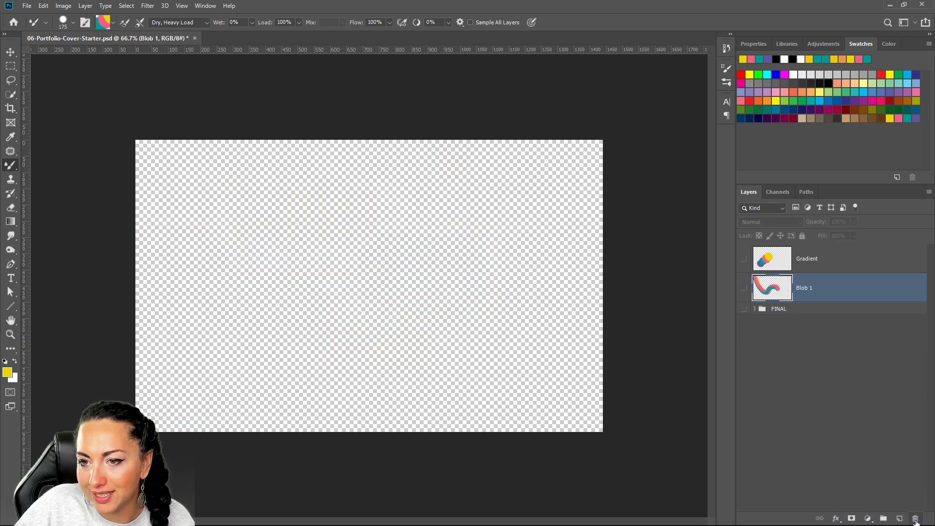
{"action": "left_click", "coordinate": [744, 288]}
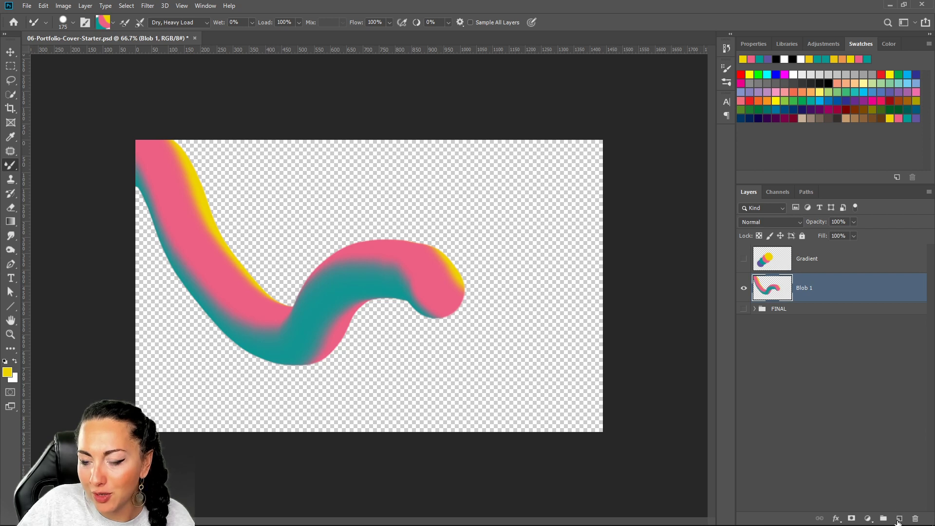
Step: Add a text layer above the Gradient layer reading "I AM" followed by the designer's first name, in capitals
{"action": "left_click", "coordinate": [897, 493]}
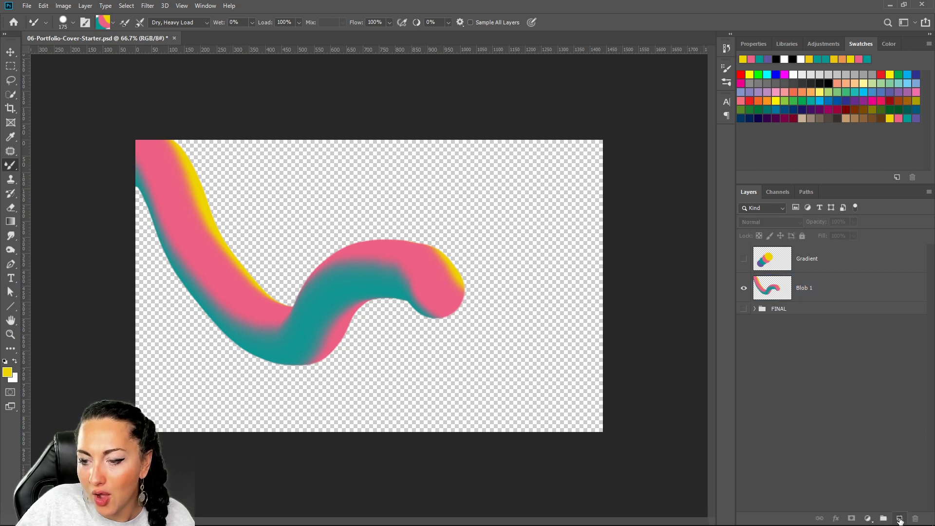
{"action": "left_click", "coordinate": [899, 519]}
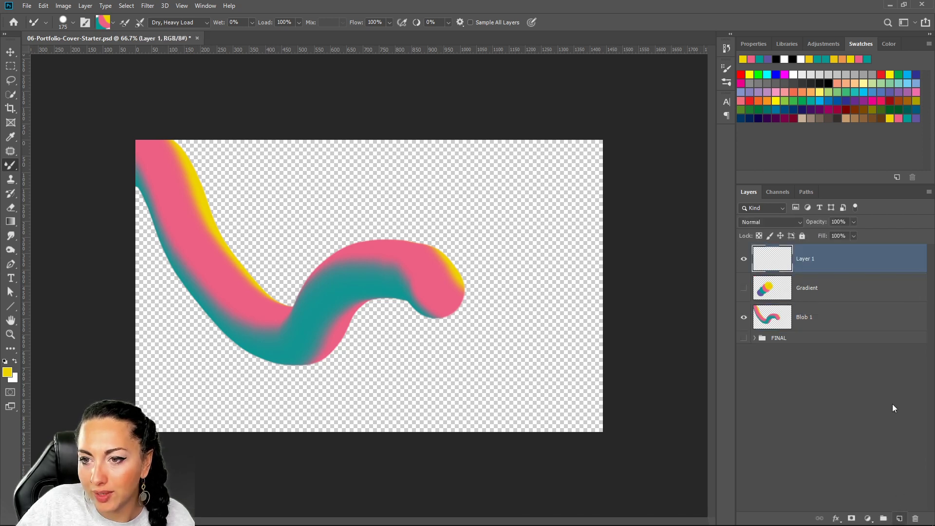
{"action": "left_click", "coordinate": [11, 278]}
{"action": "left_click", "coordinate": [305, 293]}
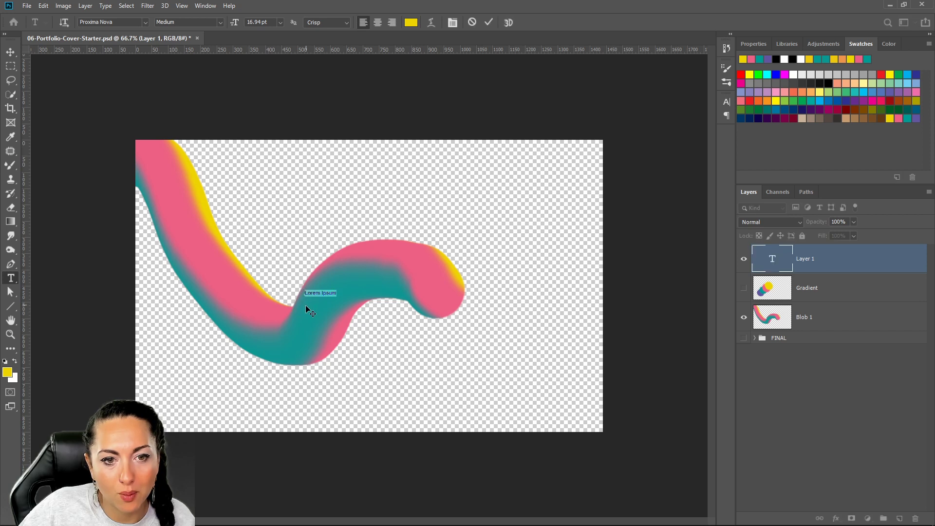
{"action": "triple_click", "coordinate": [327, 291]}
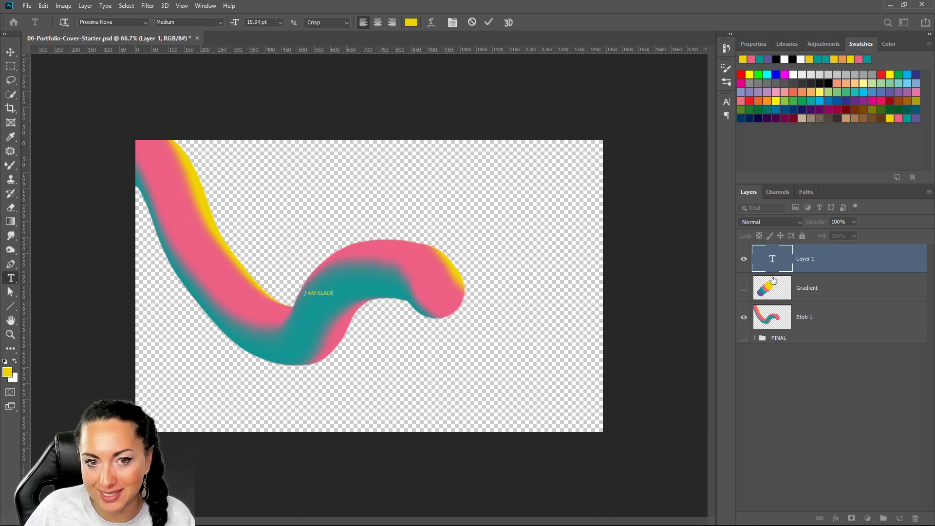
Step: Change the colour of the whole text line to white and its font size to 115 pt
{"action": "triple_click", "coordinate": [315, 292]}
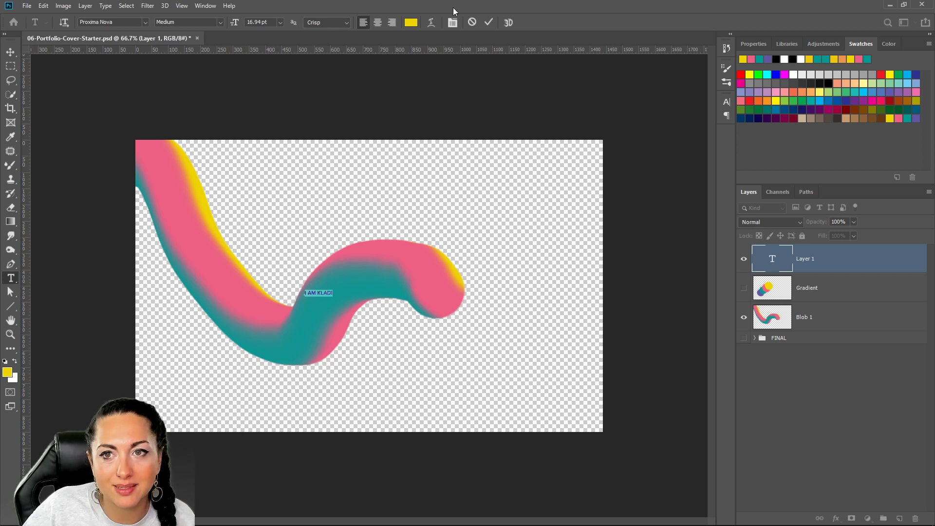
{"action": "left_click", "coordinate": [785, 59]}
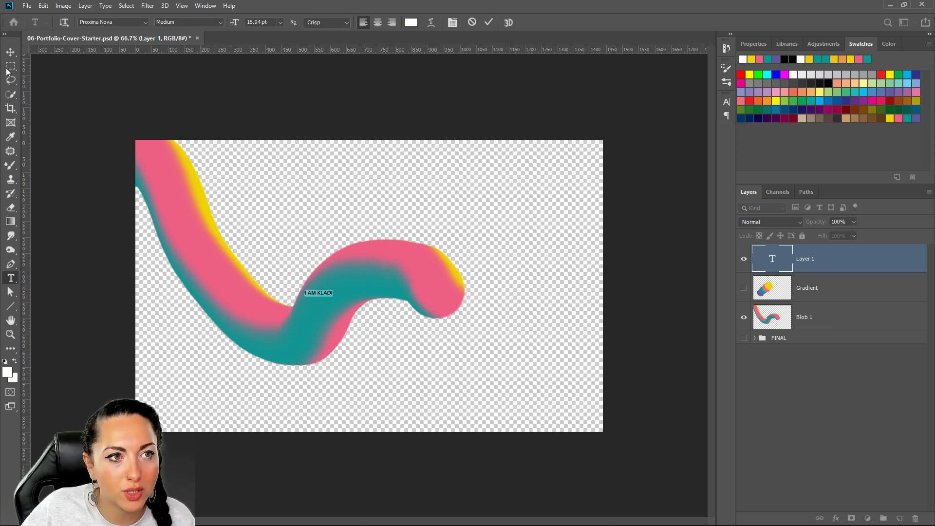
{"action": "left_click", "coordinate": [280, 22]}
{"action": "left_click", "coordinate": [278, 161]}
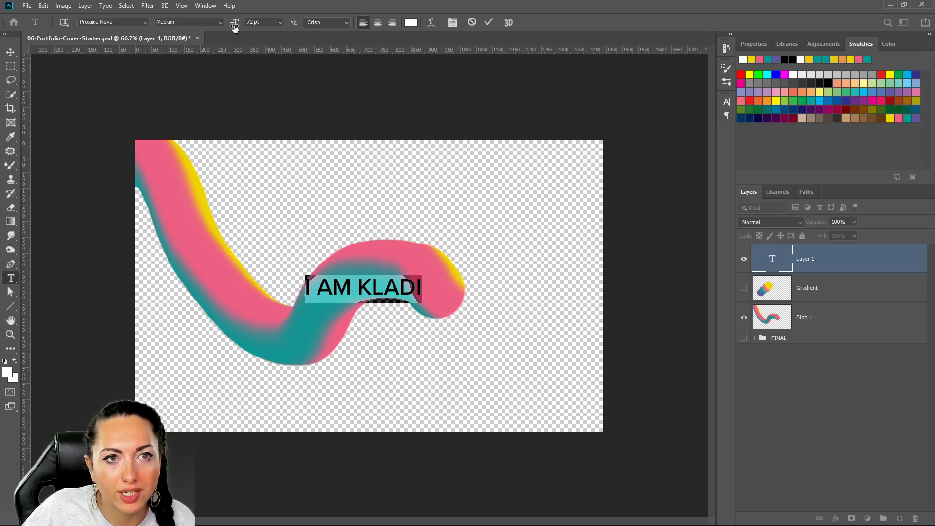
{"action": "left_click_drag", "start_coordinate": [234, 27], "coordinate": [255, 29]}
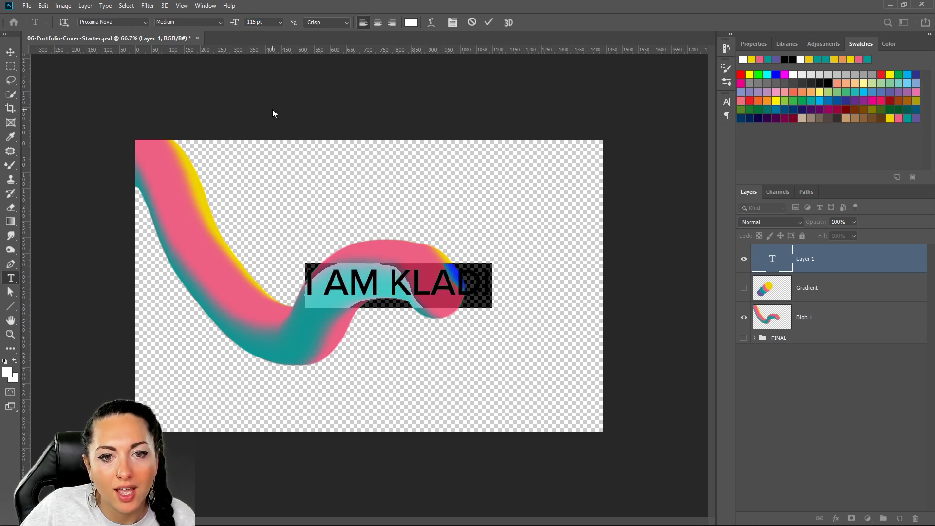
{"action": "left_click", "coordinate": [356, 296]}
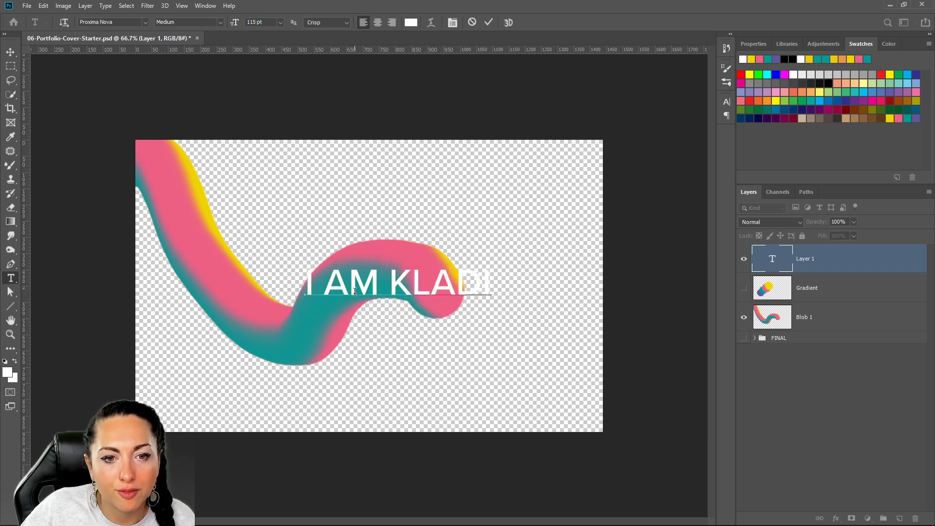
{"action": "left_click", "coordinate": [87, 23]}
{"action": "double_click", "coordinate": [86, 22]}
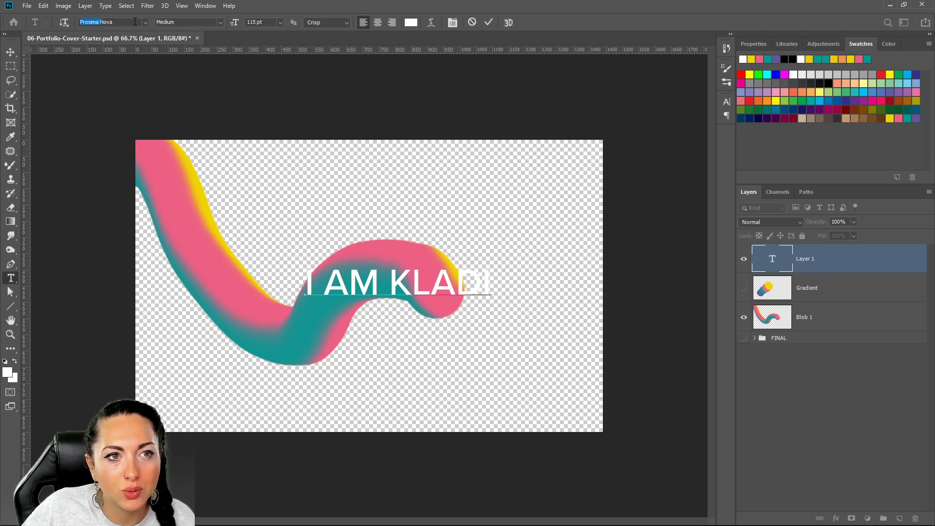
{"action": "left_click", "coordinate": [135, 21]}
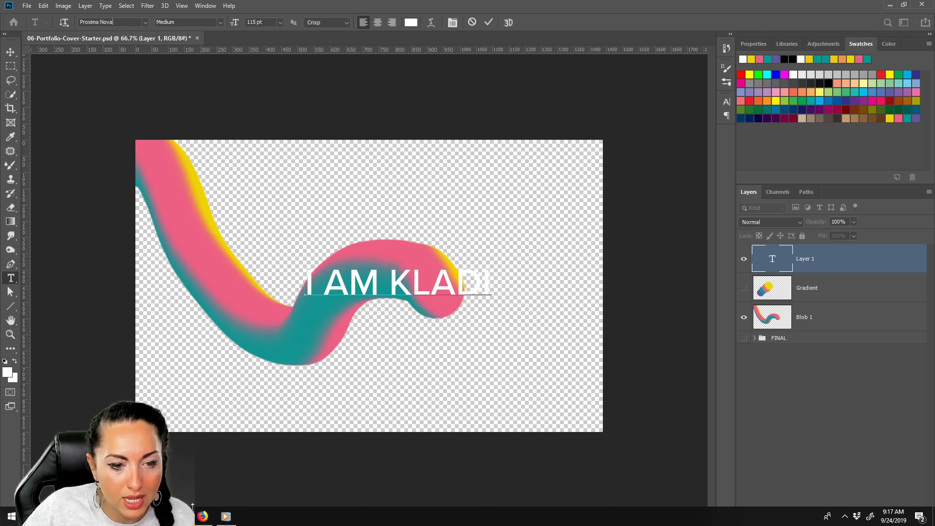
Step: Switch to Firefox and copy the web address of the Proxima Nova page on Adobe Fonts
{"action": "left_click", "coordinate": [203, 516]}
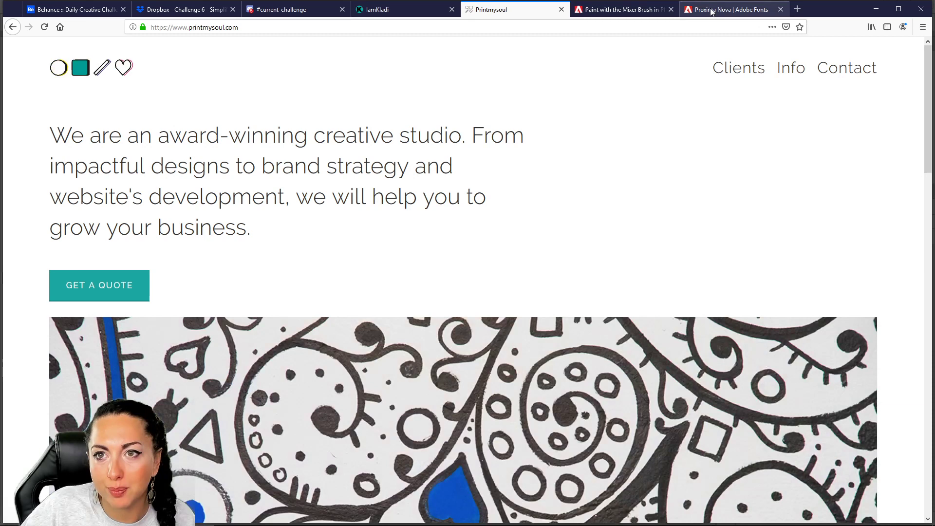
{"action": "left_click", "coordinate": [711, 10]}
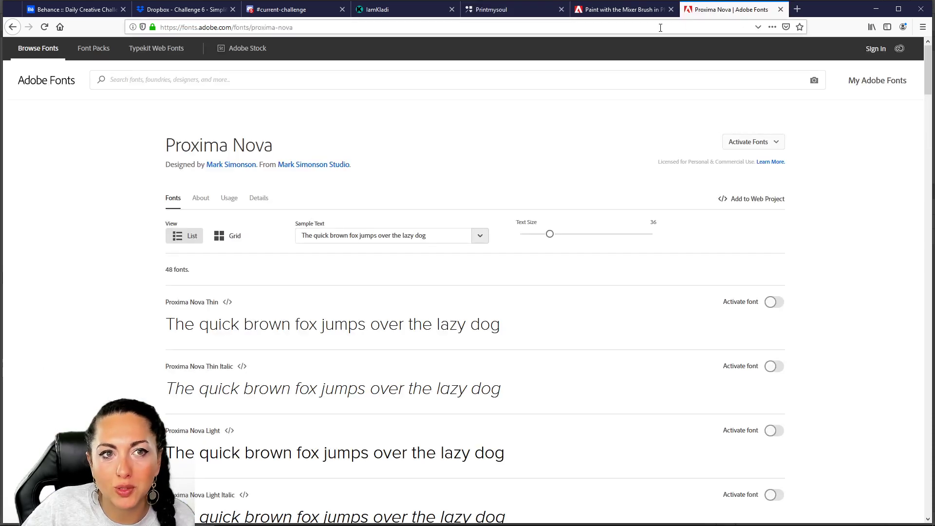
{"action": "double_click", "coordinate": [660, 28]}
{"action": "left_click", "coordinate": [660, 28]}
{"action": "key", "text": "ctrl+c"}
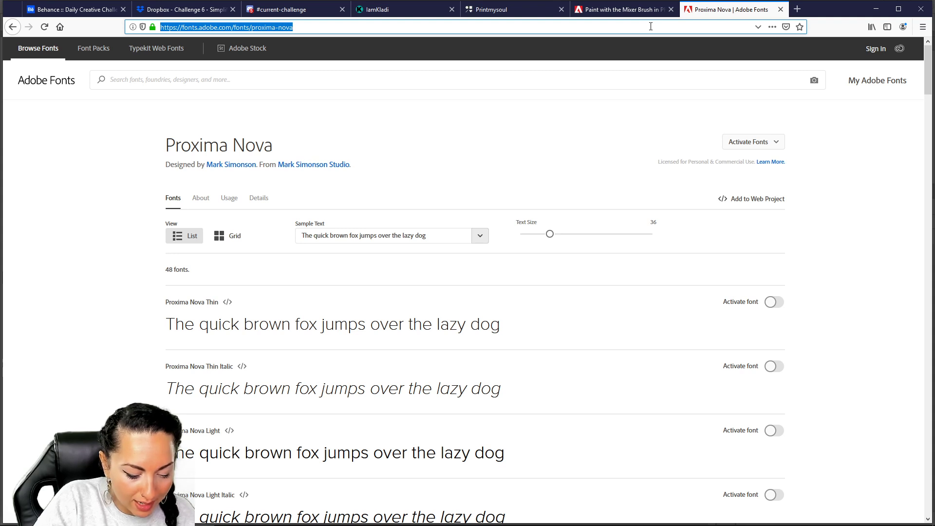
Step: Post the copied Proxima Nova web address as a message in the #current-challenge channel on Discord
{"action": "left_click", "coordinate": [294, 10]}
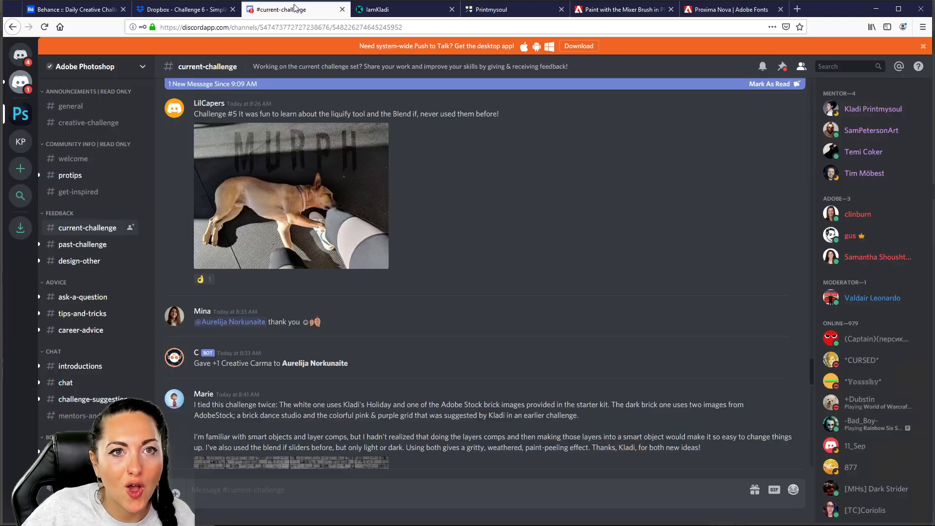
{"action": "left_click", "coordinate": [345, 493]}
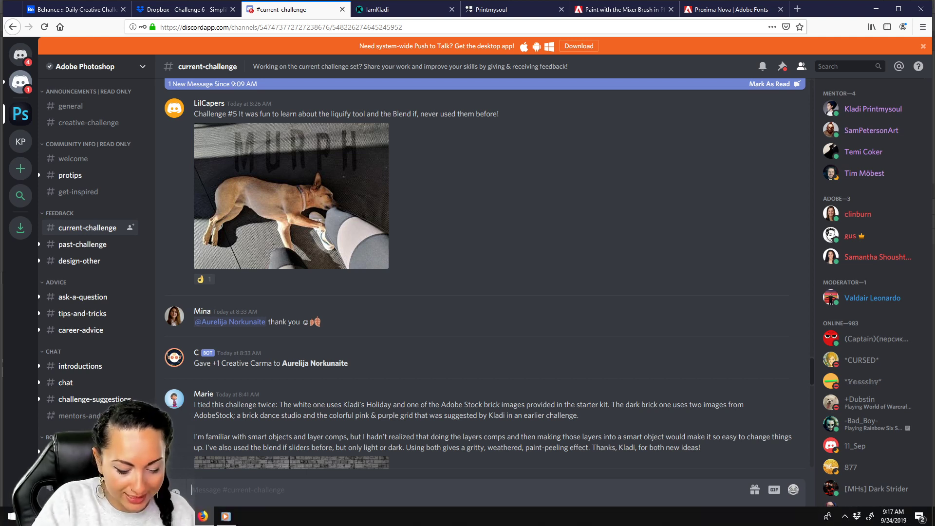
{"action": "key", "text": "ctrl+v"}
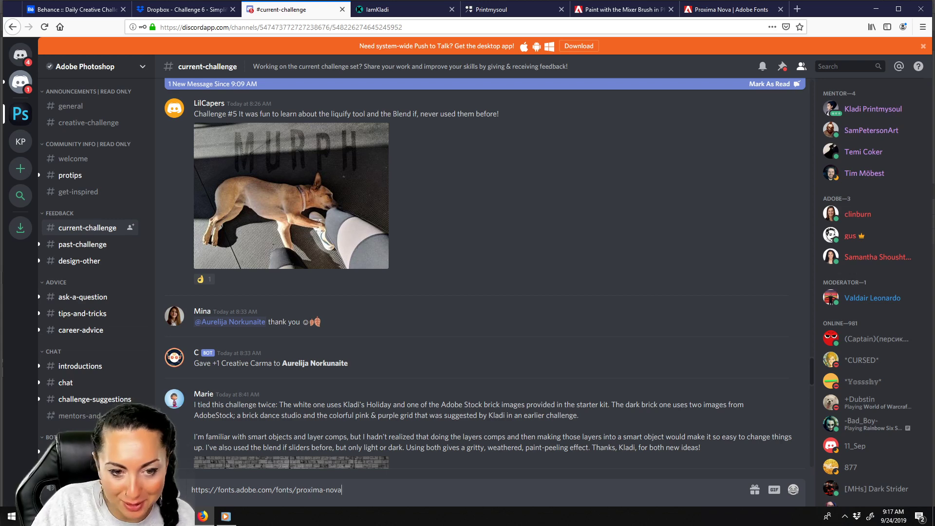
{"action": "key", "text": "Return"}
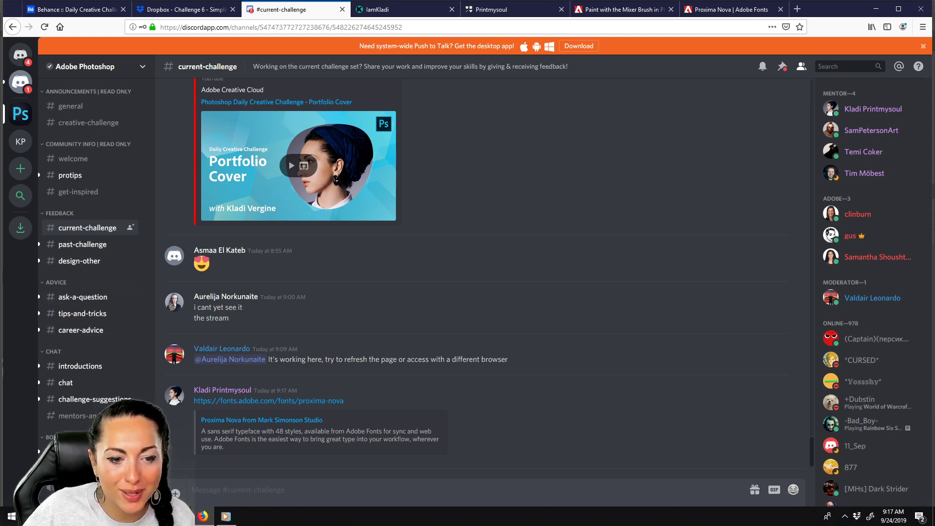
Step: Switch back to Photoshop, commit the white text line and select its layer
{"action": "key", "text": "alt+Tab"}
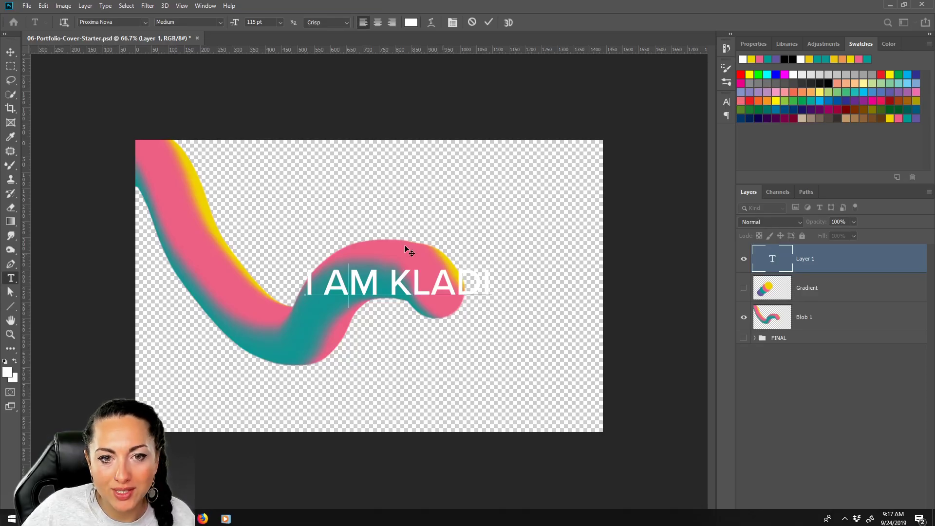
{"action": "left_click", "coordinate": [344, 291]}
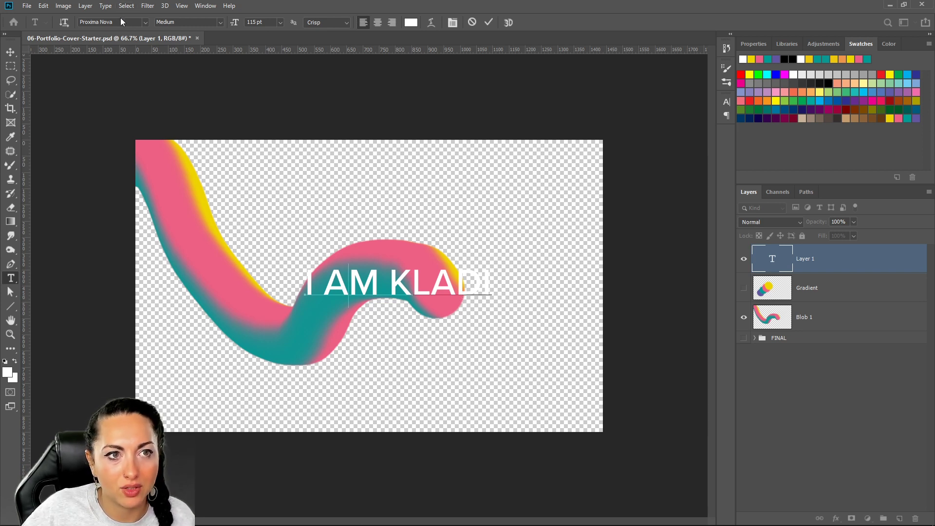
{"action": "left_click", "coordinate": [146, 23]}
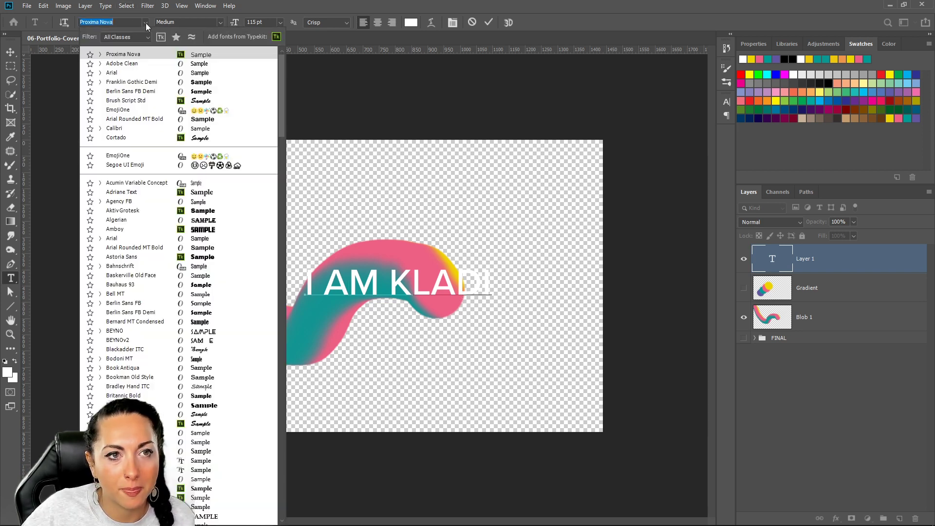
{"action": "left_click", "coordinate": [836, 258]}
{"action": "left_click", "coordinate": [836, 264]}
{"action": "left_click", "coordinate": [841, 276]}
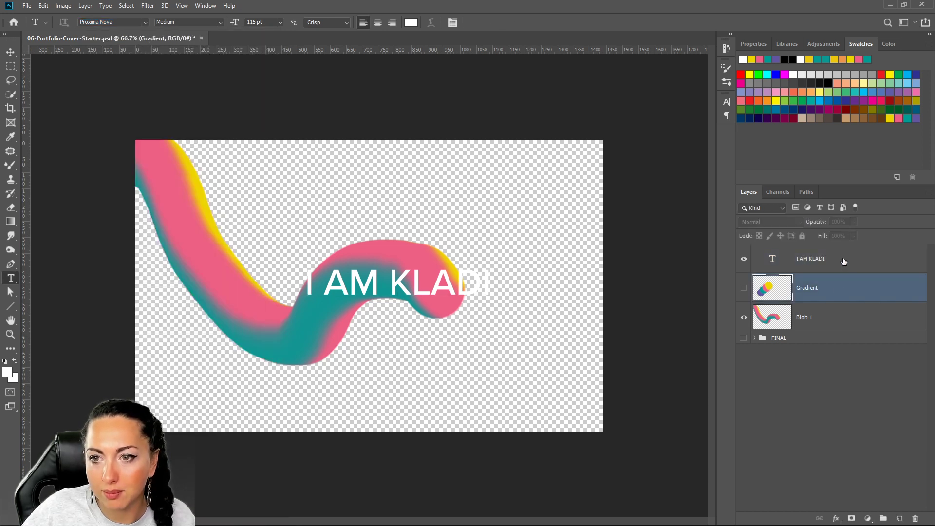
{"action": "left_click", "coordinate": [844, 261]}
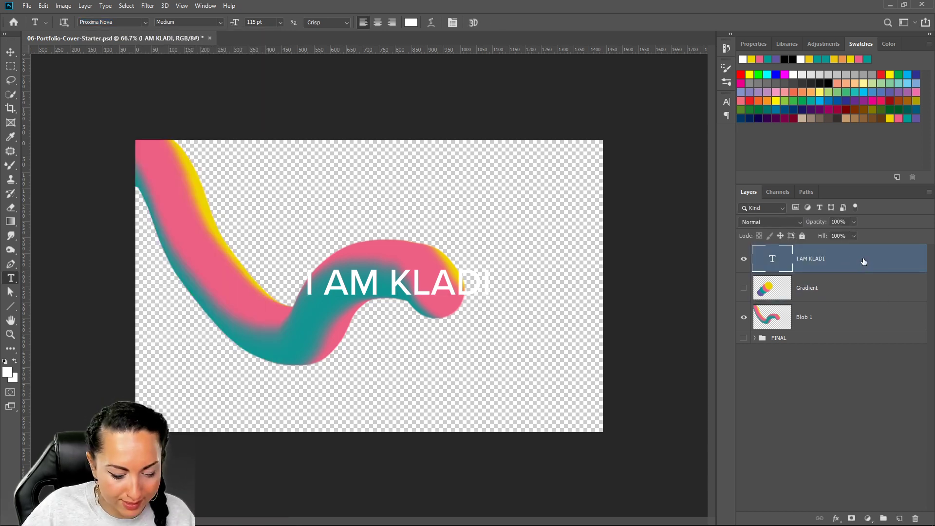
Step: Centre the text on the canvas at X 720 px, Y 450 px with Free Transform, checking the Smart Guides option
{"action": "key", "text": "ctrl+t"}
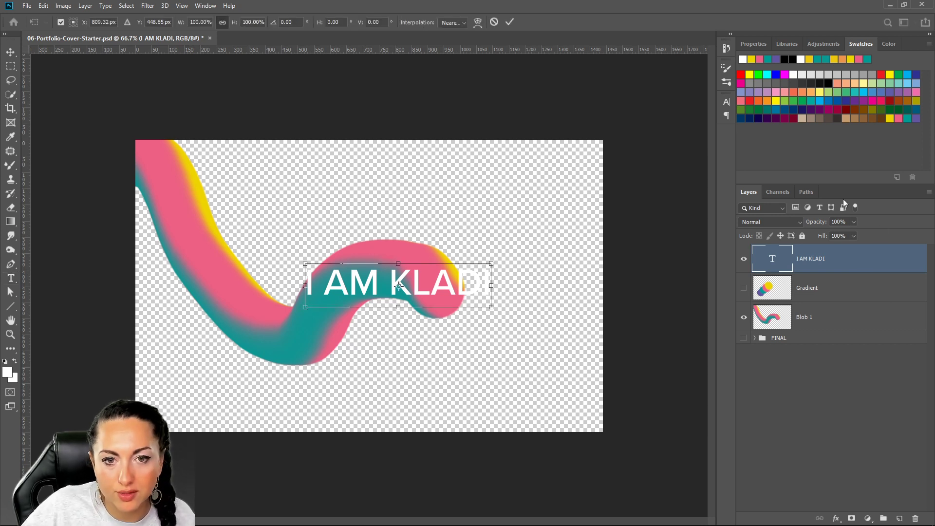
{"action": "left_click_drag", "start_coordinate": [453, 290], "coordinate": [424, 291]}
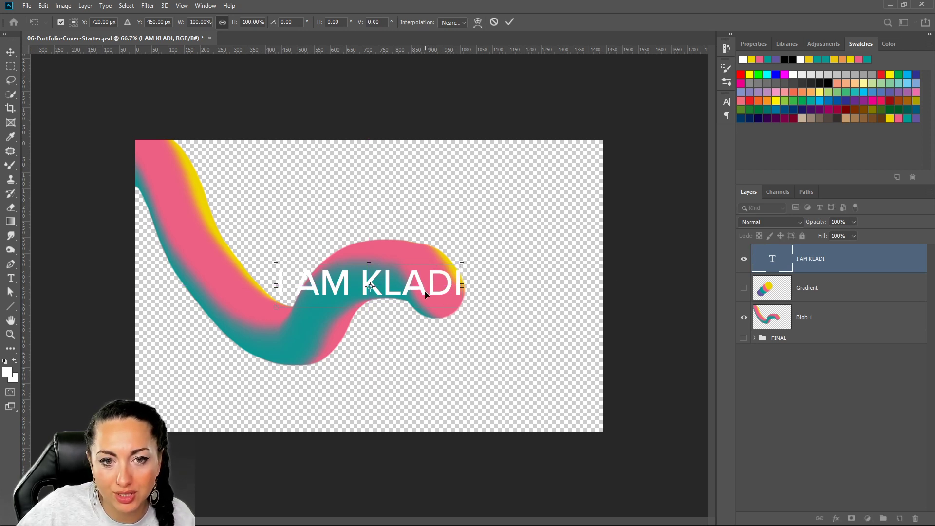
{"action": "left_click_drag", "start_coordinate": [425, 294], "coordinate": [424, 294]}
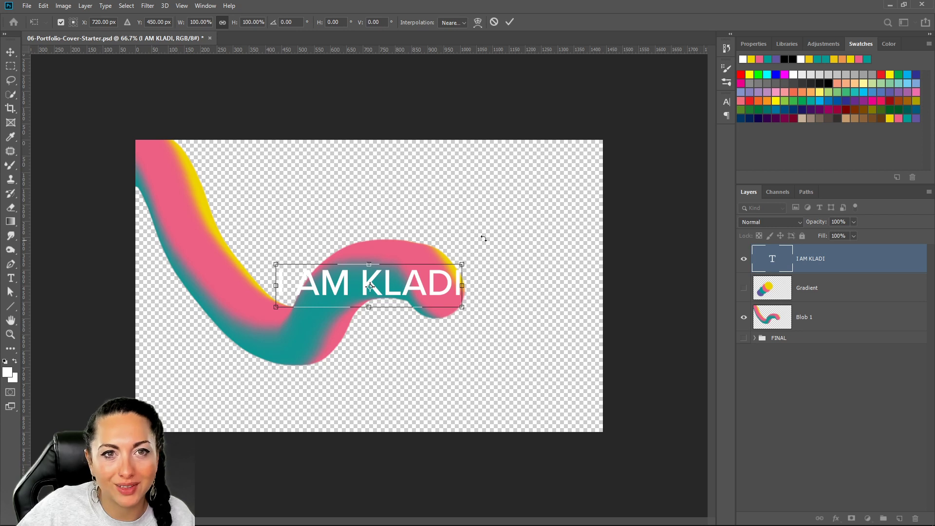
{"action": "left_click", "coordinate": [184, 7]}
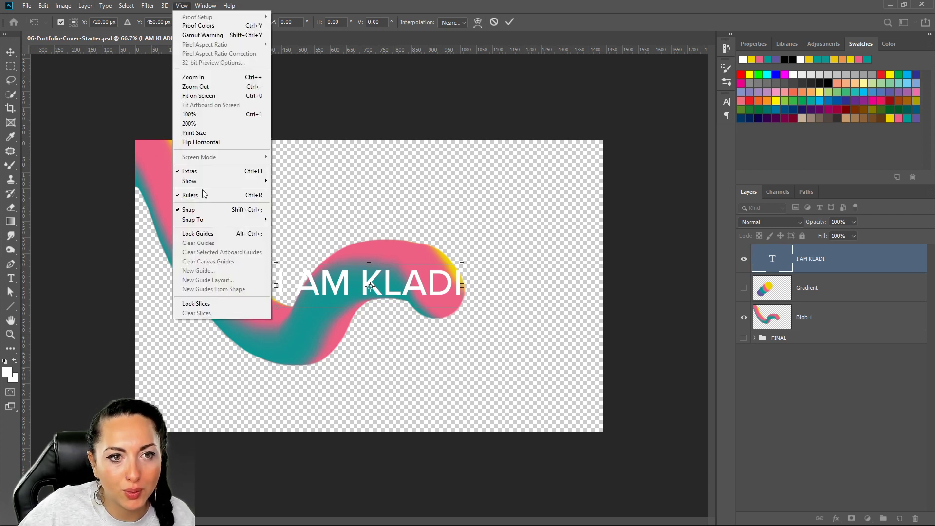
{"action": "mouse_move", "coordinate": [199, 180]}
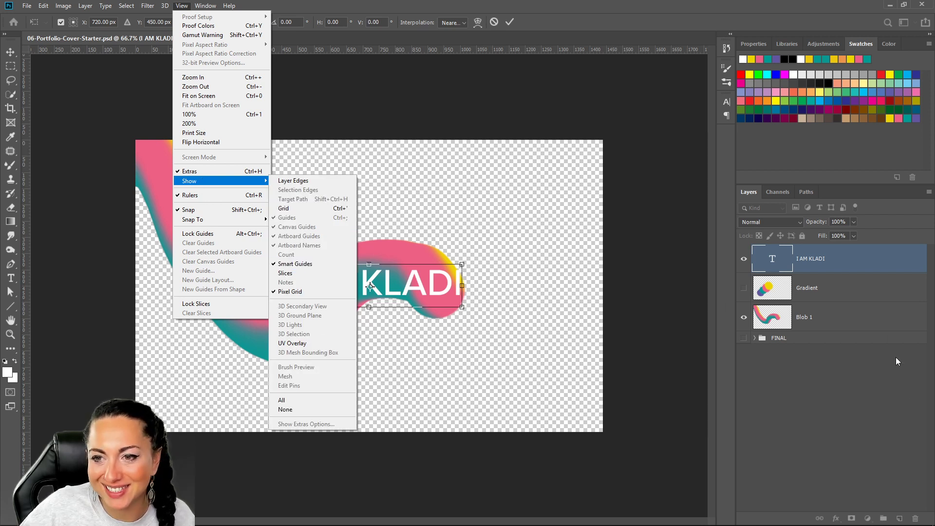
{"action": "left_click", "coordinate": [887, 373]}
{"action": "left_click", "coordinate": [835, 364]}
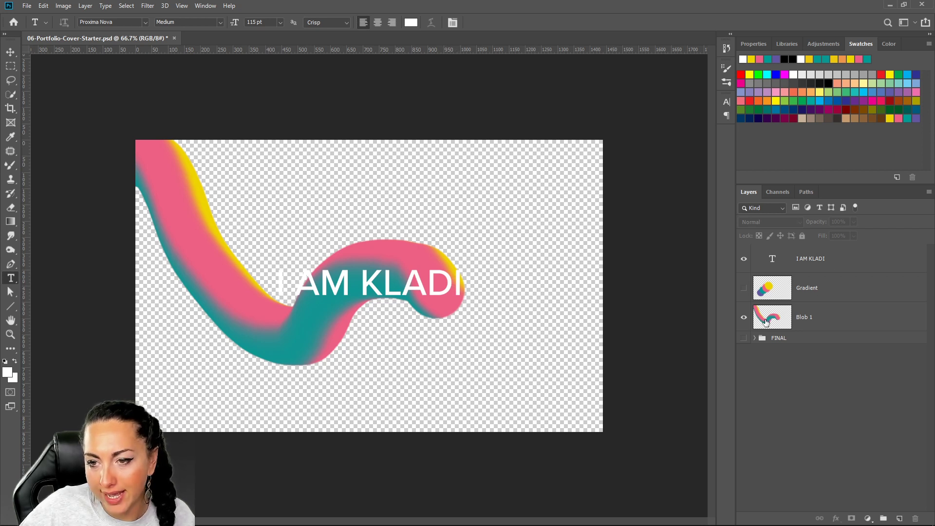
Step: Move the Blob 1 stroke straight up with Free Transform to X 510 px, Y 253.50 px
{"action": "left_click", "coordinate": [785, 322]}
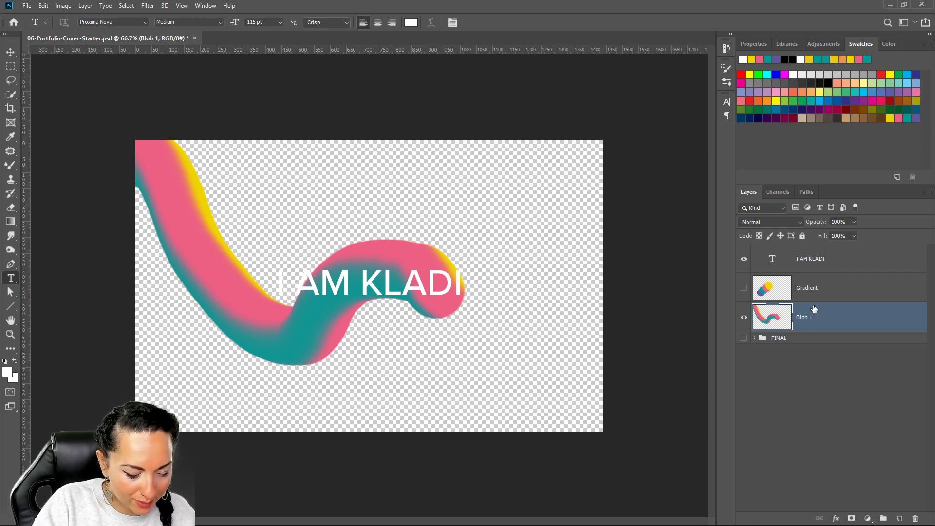
{"action": "key", "text": "ctrl+t"}
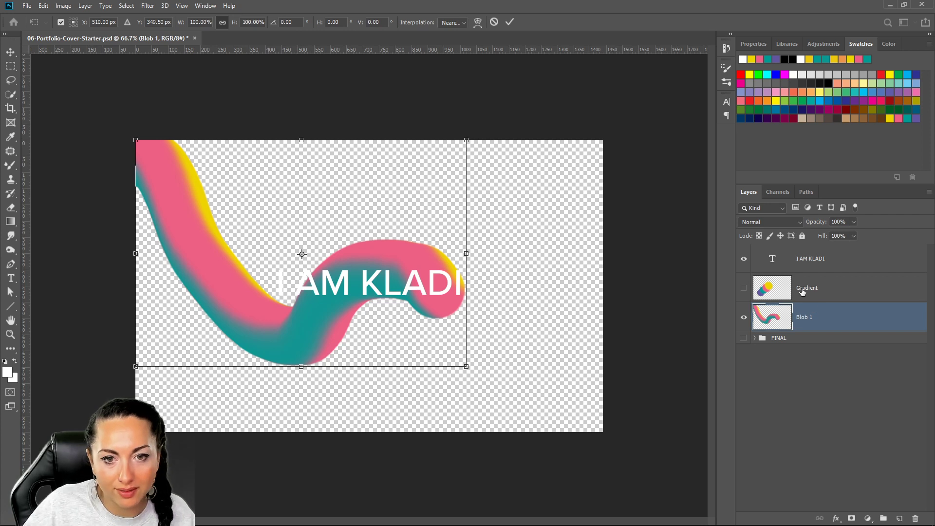
{"action": "left_click_drag", "start_coordinate": [320, 353], "coordinate": [323, 322]}
{"action": "key", "text": "Return"}
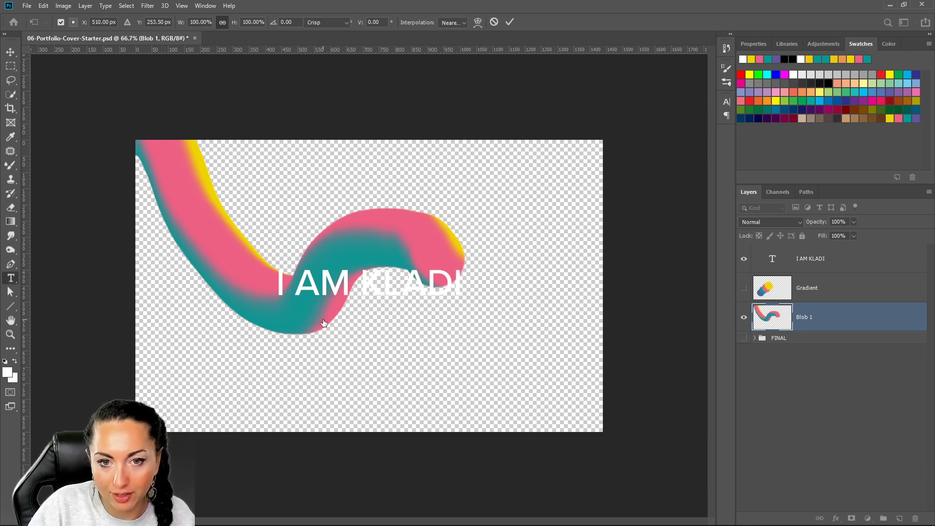
{"action": "key", "text": "t"}
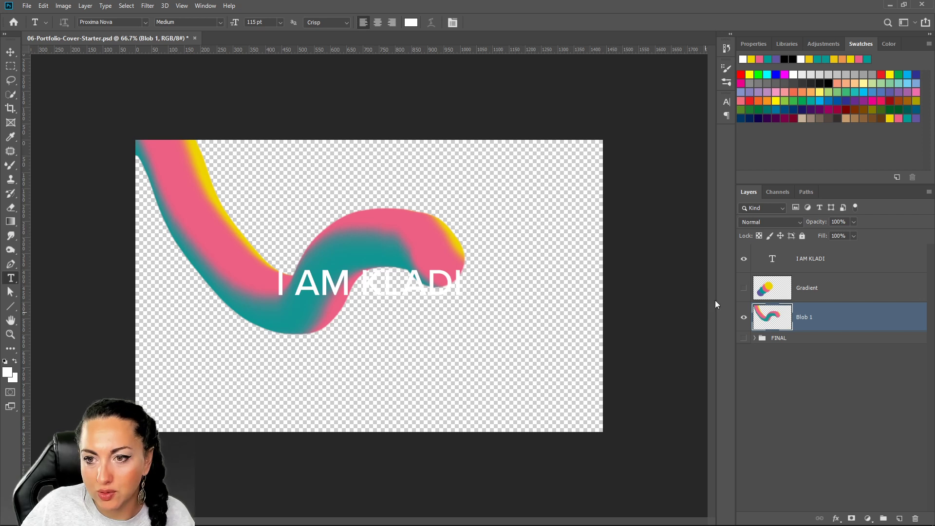
Step: Show the Gradient layer above the text layer and load the Mixer Brush with its pink and yellow colours
{"action": "left_click", "coordinate": [743, 289]}
{"action": "left_click_drag", "start_coordinate": [827, 288], "coordinate": [832, 250]}
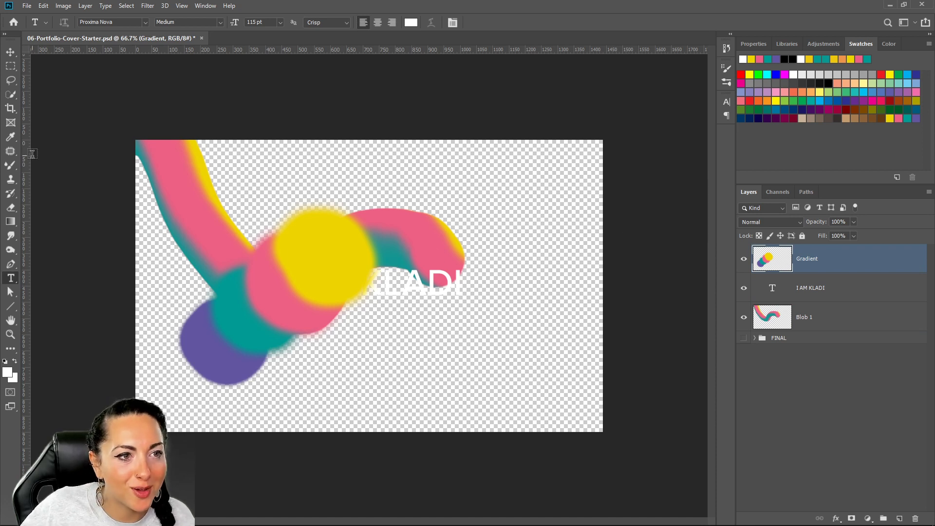
{"action": "left_click", "coordinate": [11, 165]}
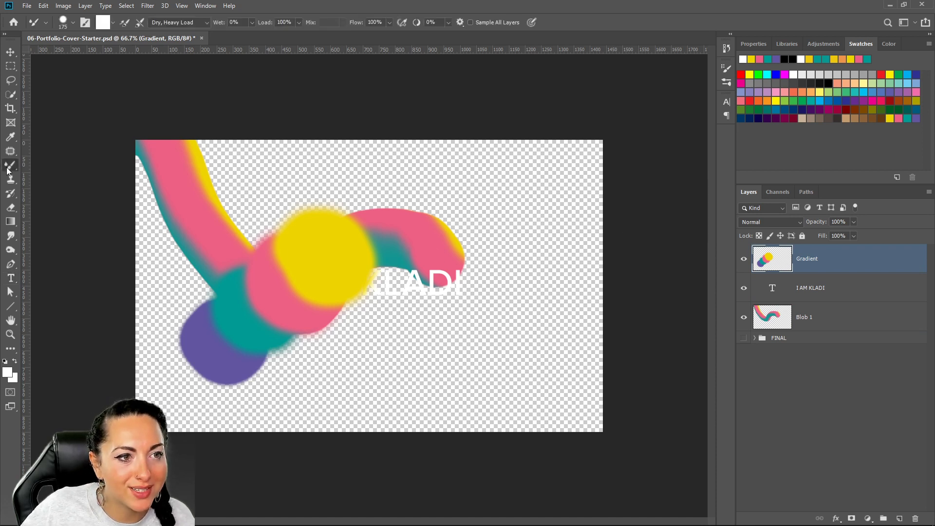
{"action": "left_click", "coordinate": [290, 281], "text": "alt"}
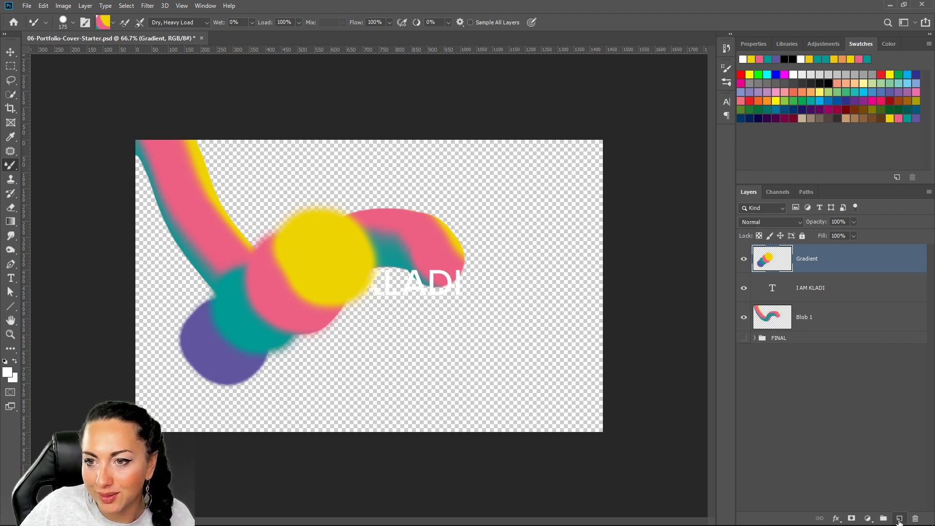
Step: On a new layer, with Gradient hidden, paint wavy 90 px Mixer Brush strokes entering from the canvas's lower-right and lower-left edges
{"action": "left_click", "coordinate": [899, 519]}
{"action": "left_click", "coordinate": [743, 289]}
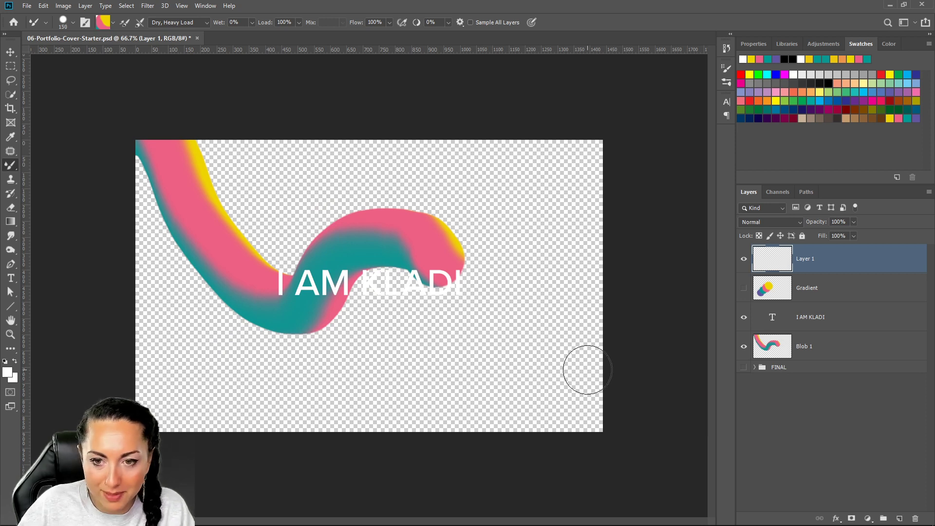
{"action": "key", "text": "bracketleft"}
{"action": "key", "text": "bracketleft"}
{"action": "key", "text": "bracketleft"}
{"action": "key", "text": "bracketleft"}
{"action": "mouse_move", "coordinate": [609, 359]}
{"action": "left_mouse_down"}
{"action": "mouse_move", "coordinate": [561, 336]}
{"action": "mouse_move", "coordinate": [529, 384]}
{"action": "mouse_move", "coordinate": [512, 393]}
{"action": "mouse_move", "coordinate": [495, 385]}
{"action": "left_mouse_up"}
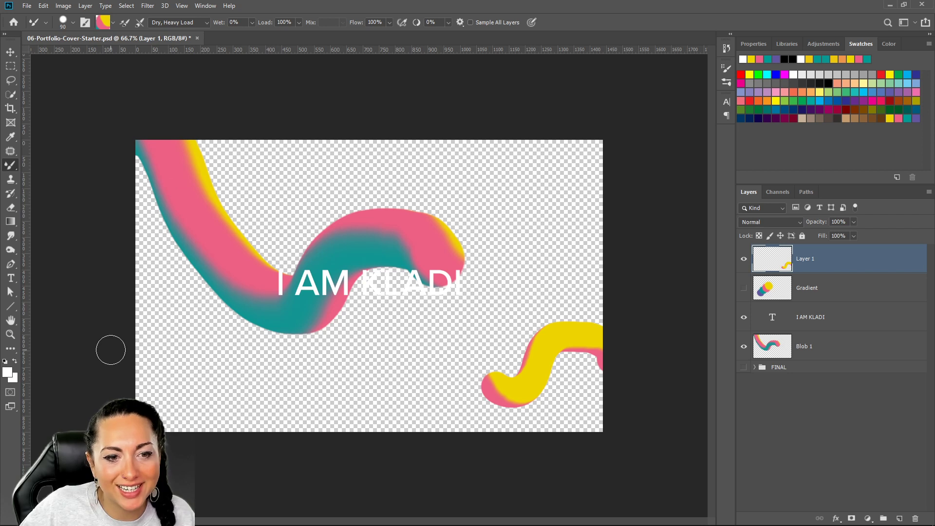
{"action": "mouse_move", "coordinate": [98, 355]}
{"action": "left_mouse_down"}
{"action": "mouse_move", "coordinate": [134, 356]}
{"action": "mouse_move", "coordinate": [172, 387]}
{"action": "mouse_move", "coordinate": [209, 377]}
{"action": "left_mouse_up"}
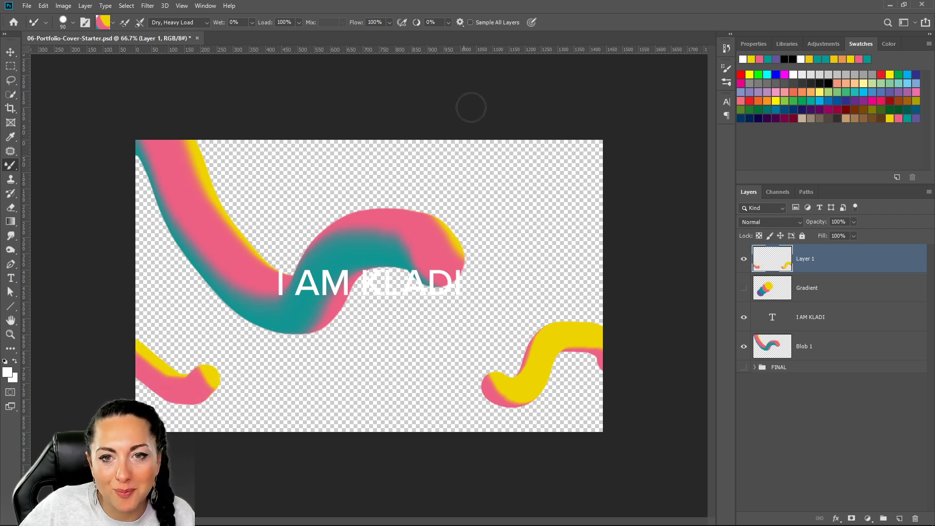
Step: Add a 90 px dot near the canvas's upper-right corner and 175 px dots below the text and at the upper edge
{"action": "left_click", "coordinate": [564, 173]}
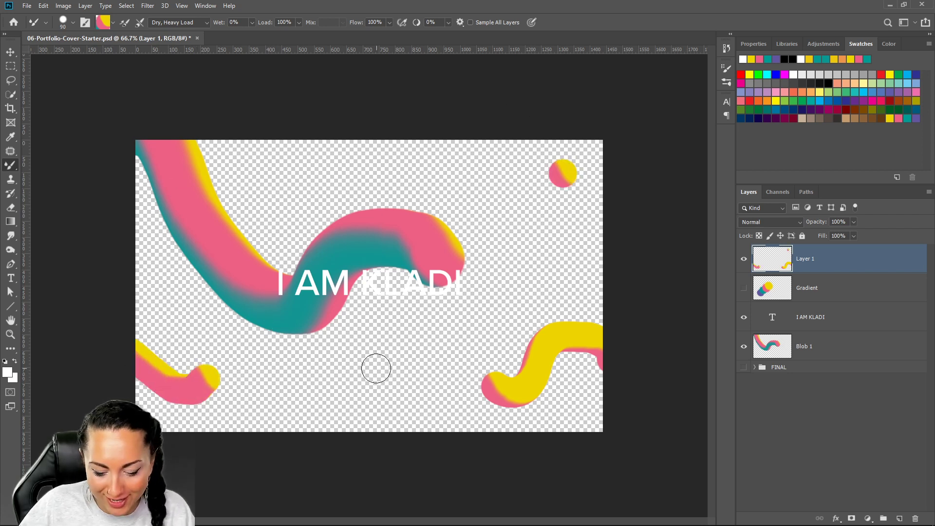
{"action": "key", "text": "bracketright"}
{"action": "key", "text": "bracketright"}
{"action": "key", "text": "bracketright"}
{"action": "key", "text": "bracketright"}
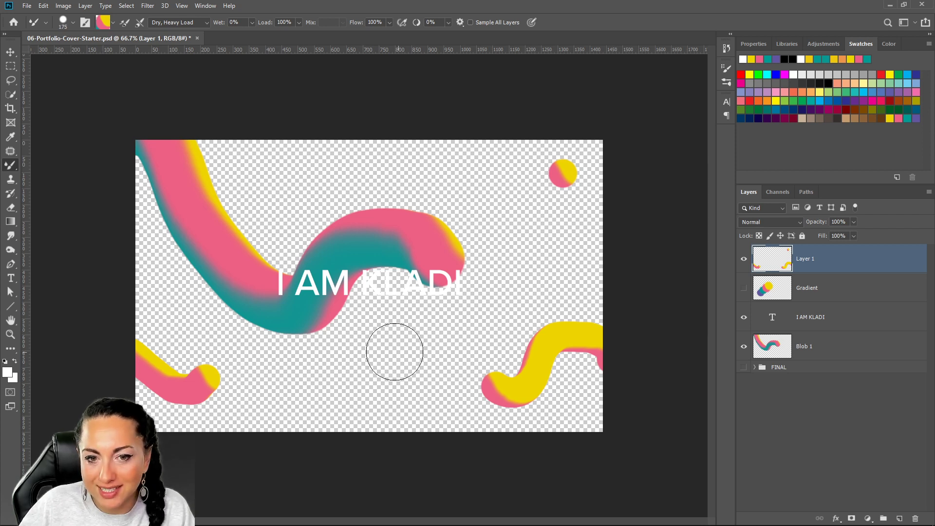
{"action": "left_click", "coordinate": [384, 381]}
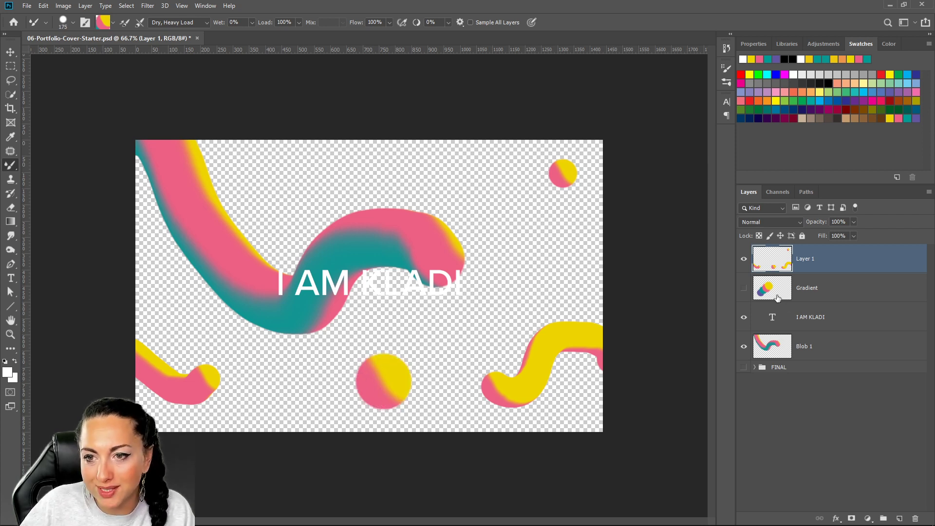
{"action": "left_click", "coordinate": [270, 157]}
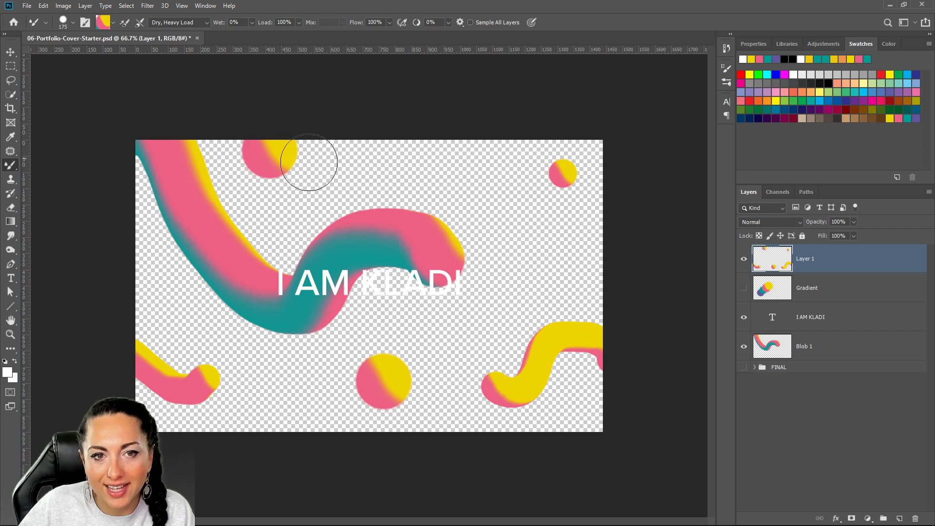
Step: Hide the new strokes layer, show the Gradient layer and load the Mixer Brush with its purple, teal and pink area
{"action": "left_click", "coordinate": [744, 260]}
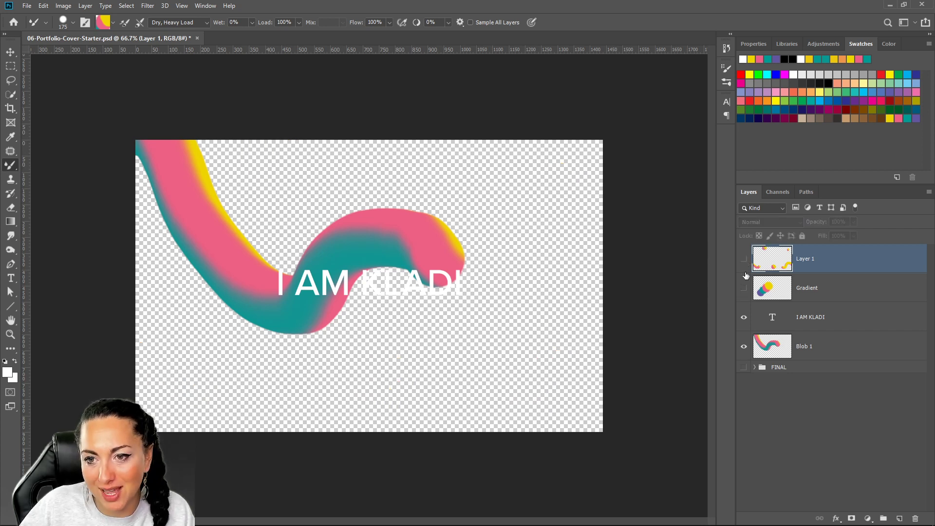
{"action": "left_click", "coordinate": [744, 291]}
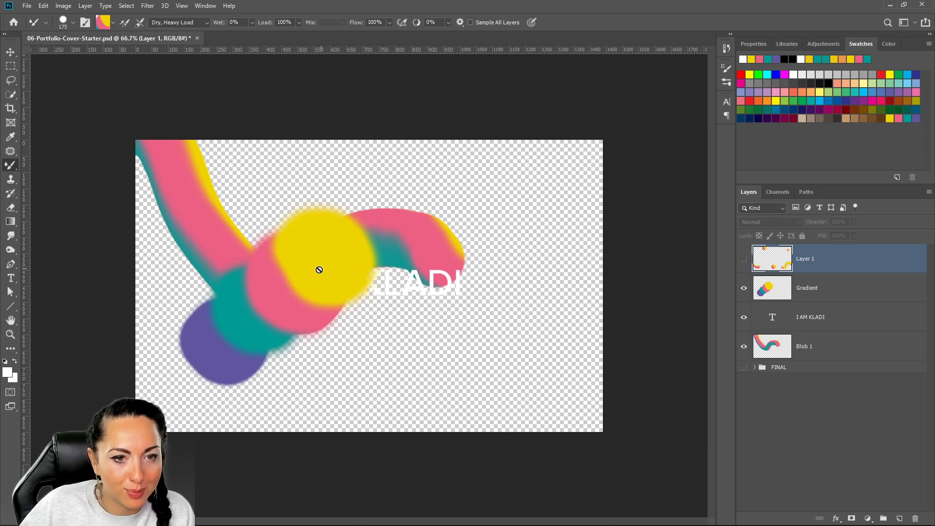
{"action": "left_click", "coordinate": [764, 296]}
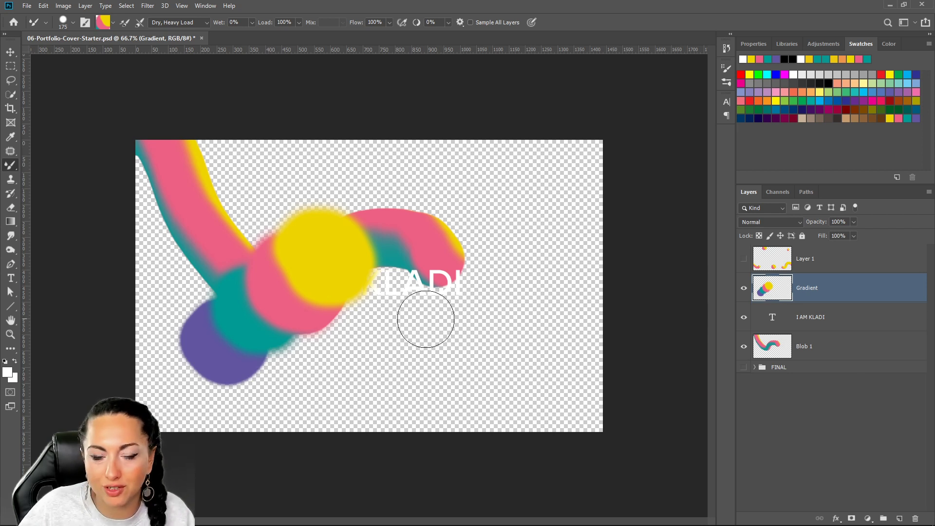
{"action": "left_click", "coordinate": [235, 327], "text": "alt"}
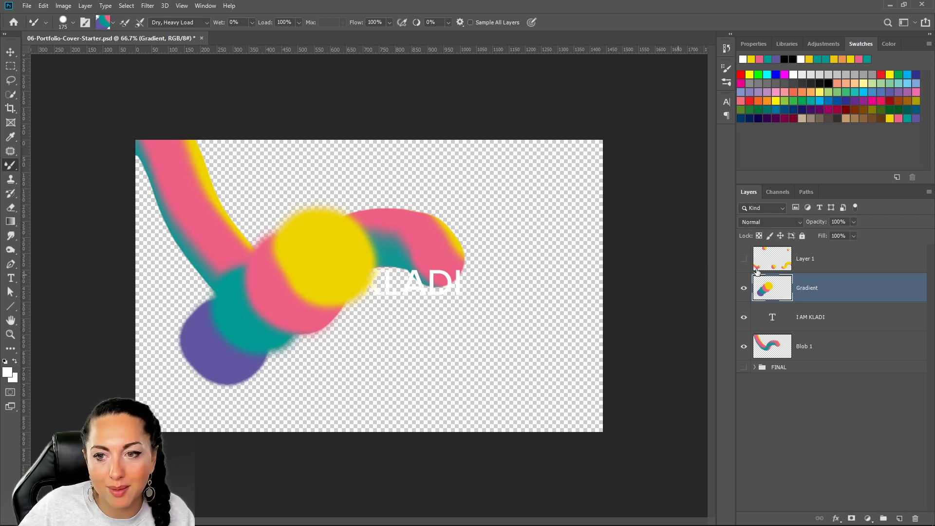
Step: Hide the Gradient layer, add an empty layer above it and show the pink-and-yellow strokes layer again
{"action": "left_click", "coordinate": [744, 289]}
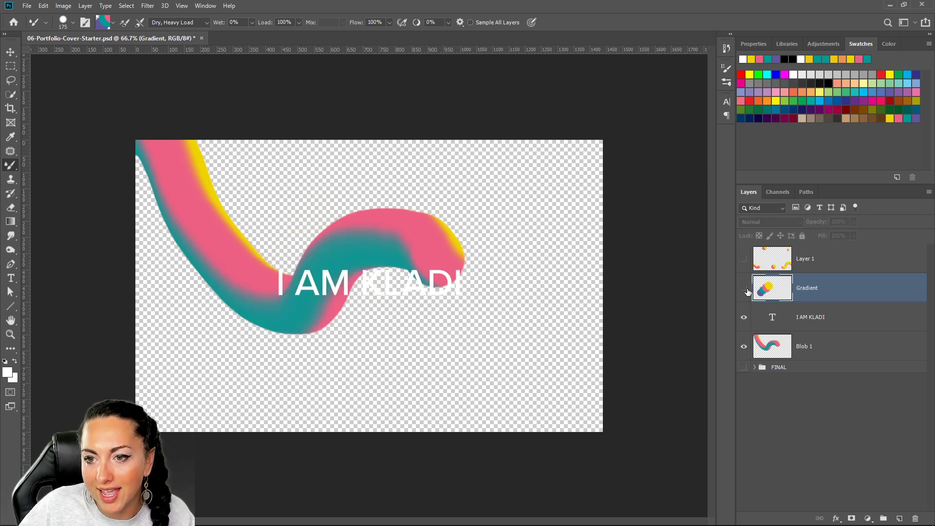
{"action": "left_click", "coordinate": [899, 518]}
{"action": "left_click", "coordinate": [744, 259]}
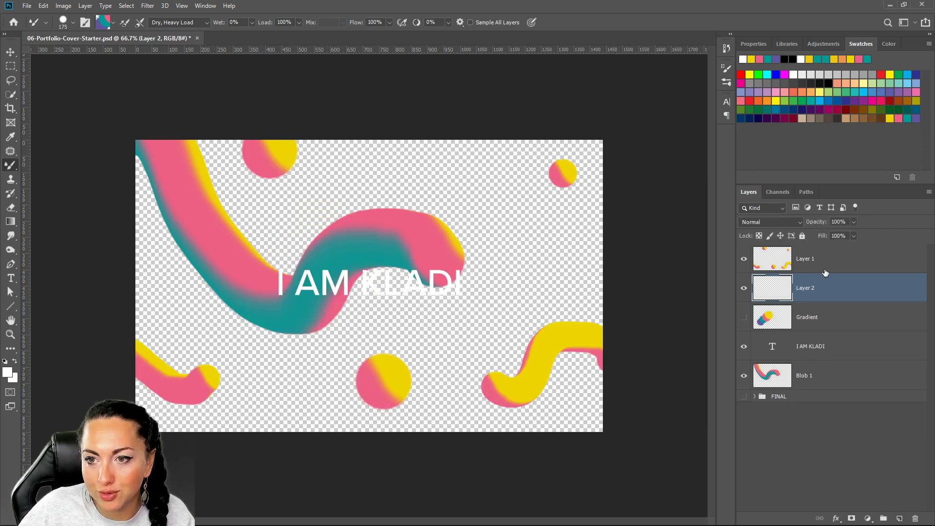
Step: Move the dots-and-strokes layer below the name text and paint a 175 px teal-purple wavy stroke in from the canvas's right edge
{"action": "mouse_move", "coordinate": [824, 267]}
{"action": "left_mouse_down"}
{"action": "mouse_move", "coordinate": [834, 292]}
{"action": "mouse_move", "coordinate": [834, 360]}
{"action": "left_mouse_up"}
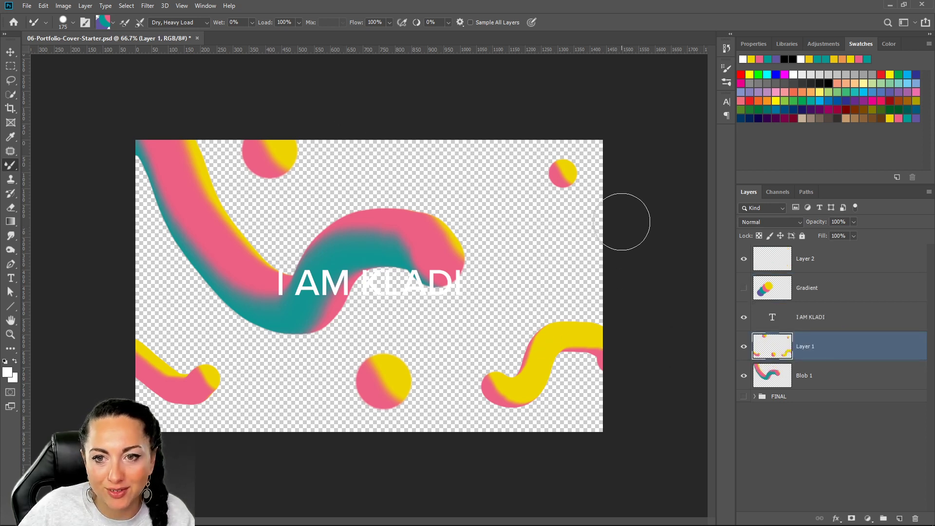
{"action": "mouse_move", "coordinate": [618, 207]}
{"action": "left_mouse_down"}
{"action": "mouse_move", "coordinate": [562, 252]}
{"action": "mouse_move", "coordinate": [545, 240]}
{"action": "left_mouse_up"}
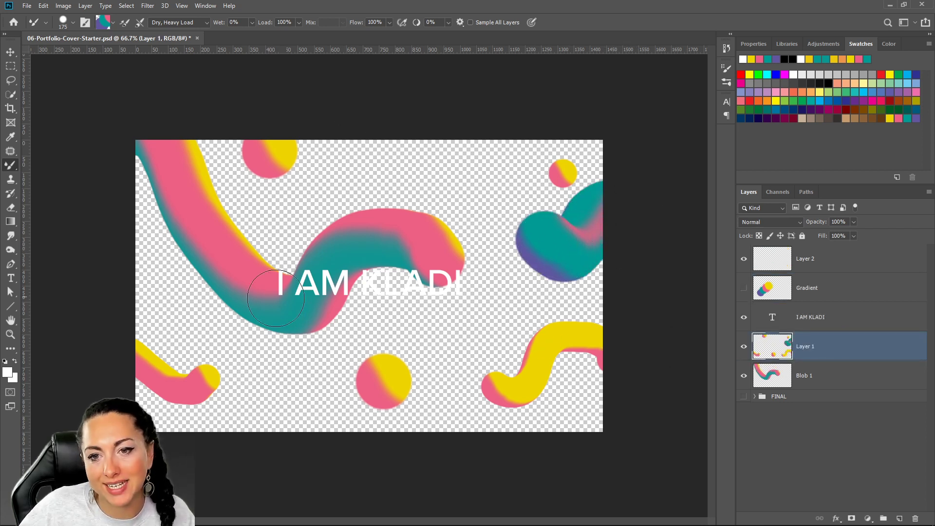
Step: Soften the Mixer Brush to 41% hardness and add a 175 px teal dot at the canvas's upper edge and a 100 px one near its lower-left
{"action": "left_click", "coordinate": [73, 23]}
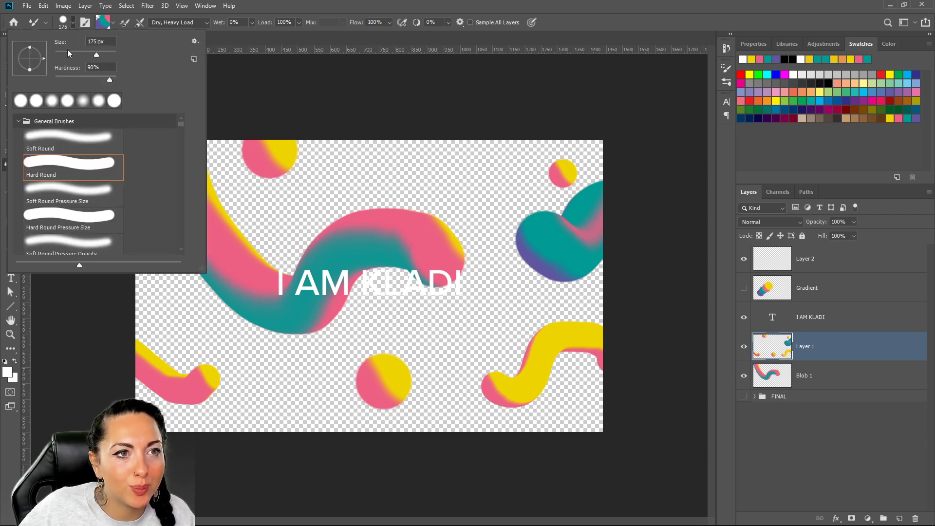
{"action": "left_click", "coordinate": [79, 78]}
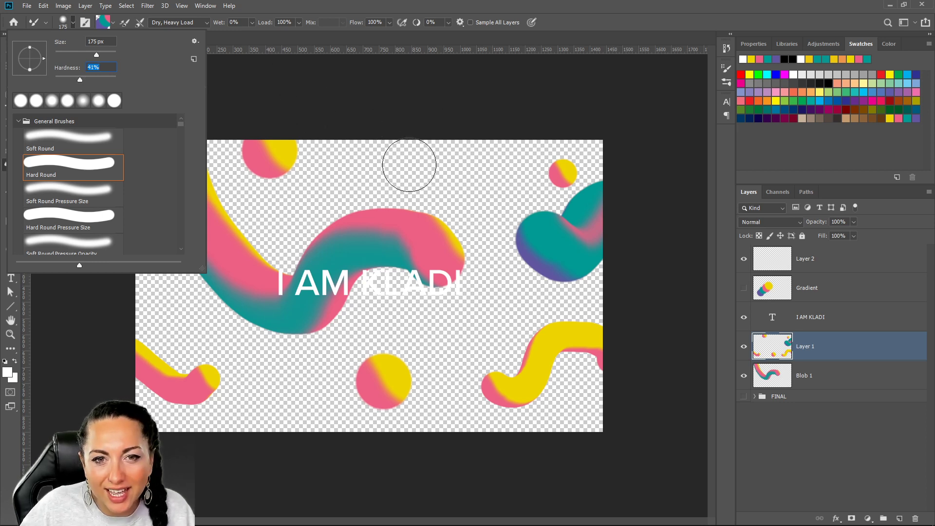
{"action": "left_click", "coordinate": [398, 143]}
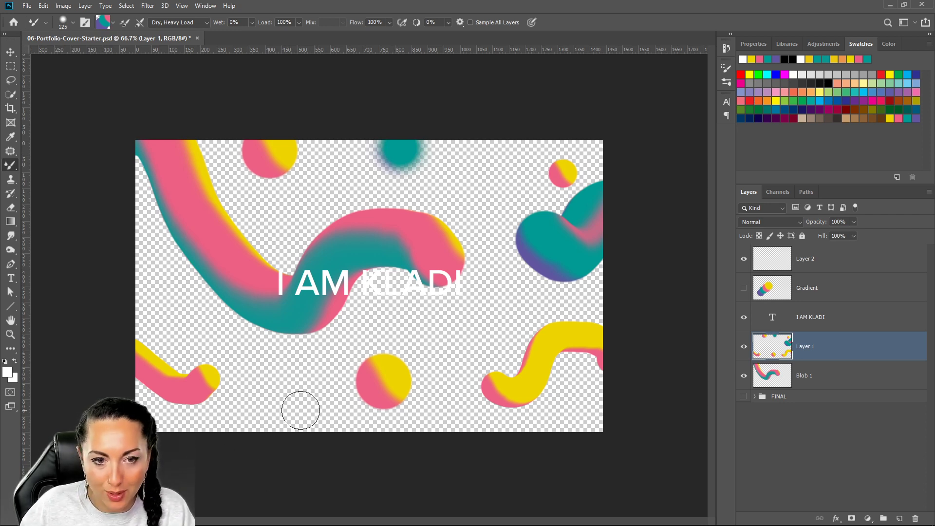
{"action": "key", "text": "bracketleft"}
{"action": "key", "text": "bracketleft"}
{"action": "key", "text": "bracketleft"}
{"action": "left_click", "coordinate": [272, 400]}
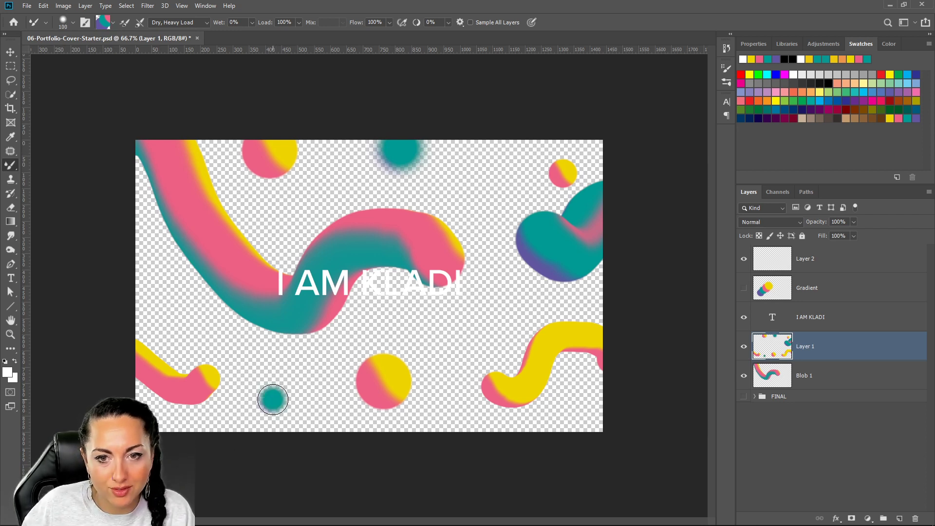
Step: Show the Gradient layer, duplicate it and hide the original
{"action": "left_click", "coordinate": [744, 289]}
{"action": "left_click", "coordinate": [824, 297]}
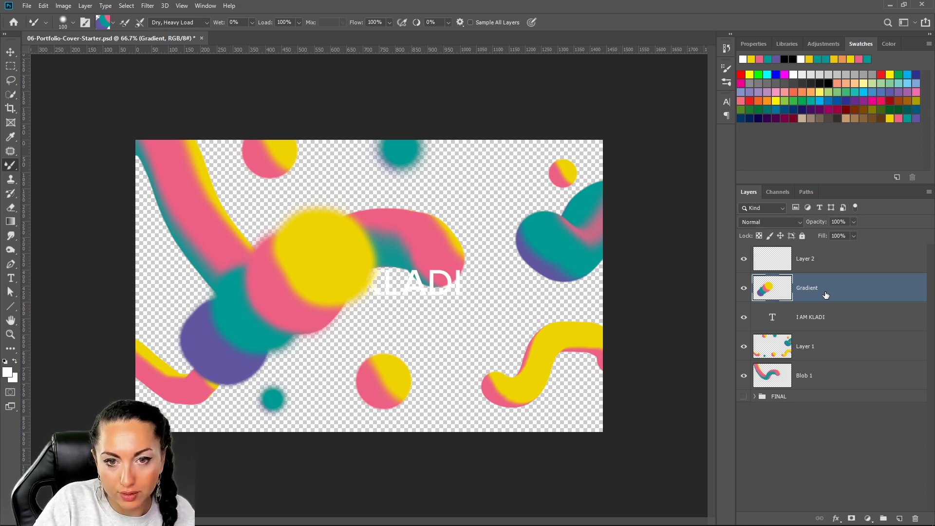
{"action": "key", "text": "ctrl+j"}
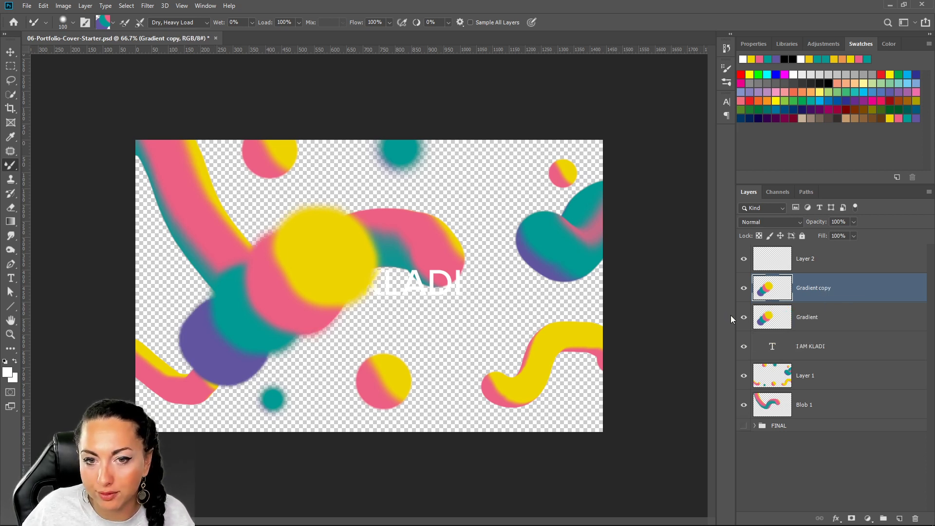
{"action": "left_click", "coordinate": [743, 317]}
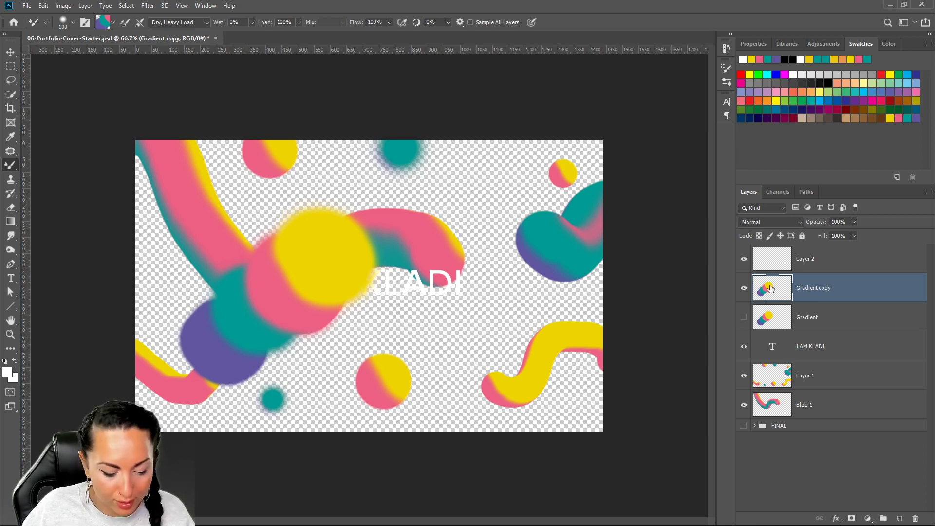
Step: Scale the duplicated gradient to about 366% with Free Transform and position it over the canvas
{"action": "key", "text": "ctrl+t"}
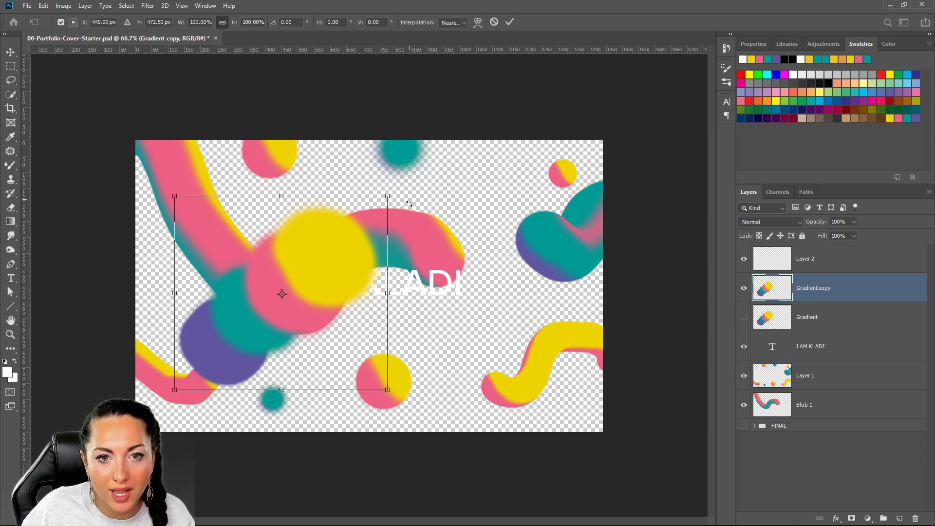
{"action": "left_click_drag", "start_coordinate": [387, 196], "coordinate": [846, 12]}
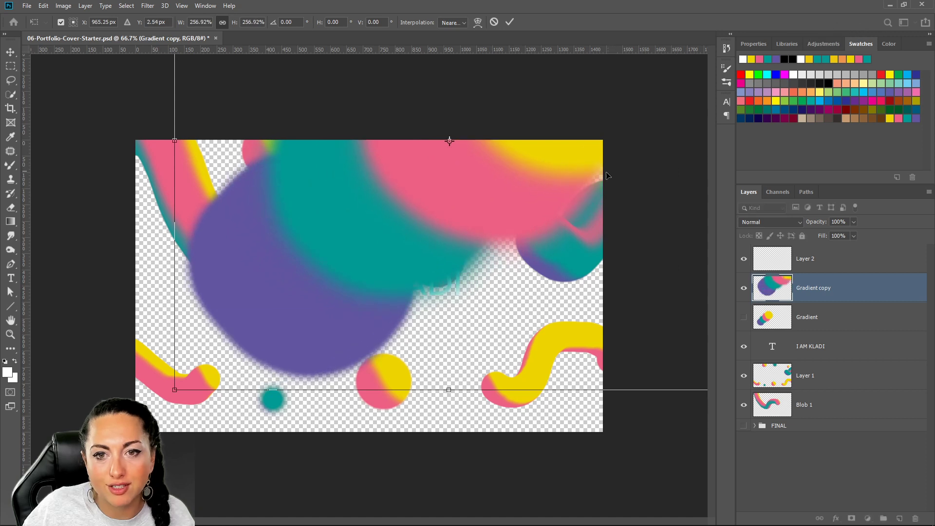
{"action": "left_click_drag", "start_coordinate": [560, 177], "coordinate": [370, 234]}
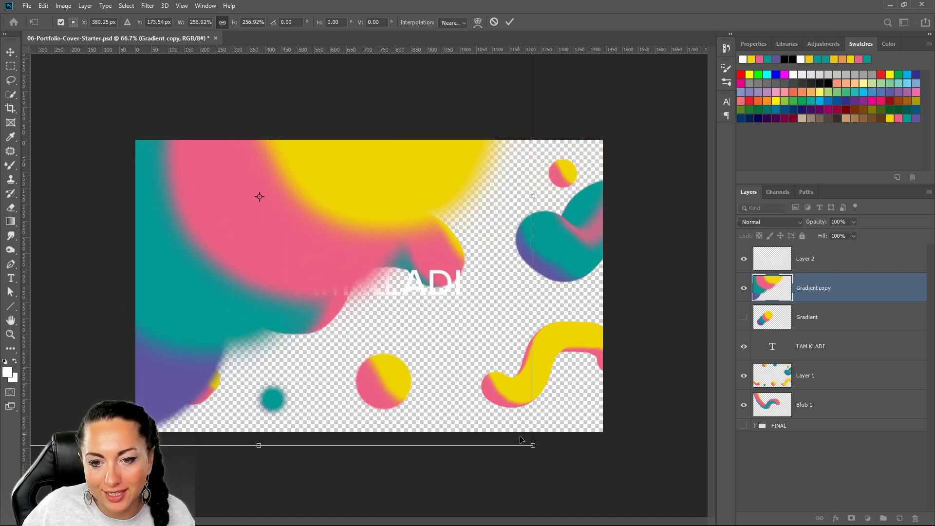
{"action": "left_click_drag", "start_coordinate": [532, 444], "coordinate": [765, 490]}
{"action": "left_click_drag", "start_coordinate": [458, 336], "coordinate": [467, 247]}
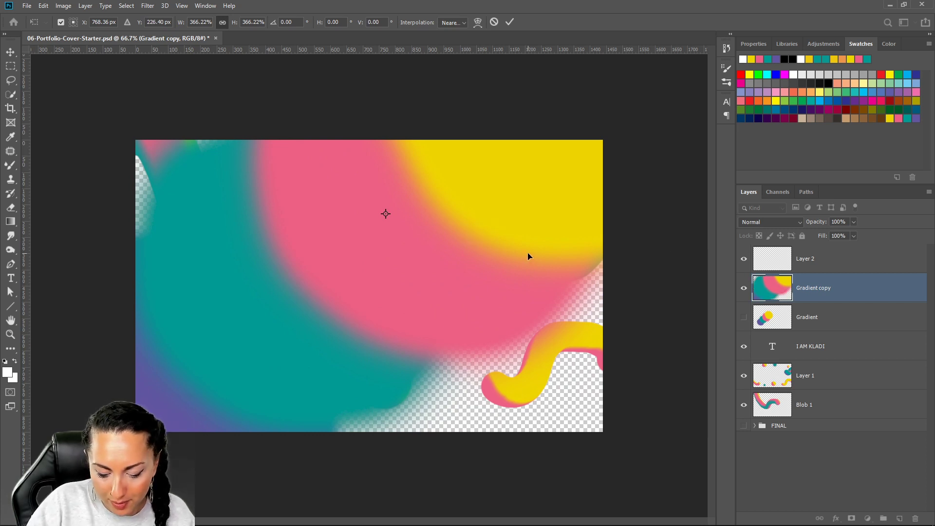
Step: Rotate the enlarged gradient about 33°, stretch its width to about 517% to cover the whole canvas, and apply the transform
{"action": "key", "text": "ctrl+minus"}
{"action": "key", "text": "ctrl+minus"}
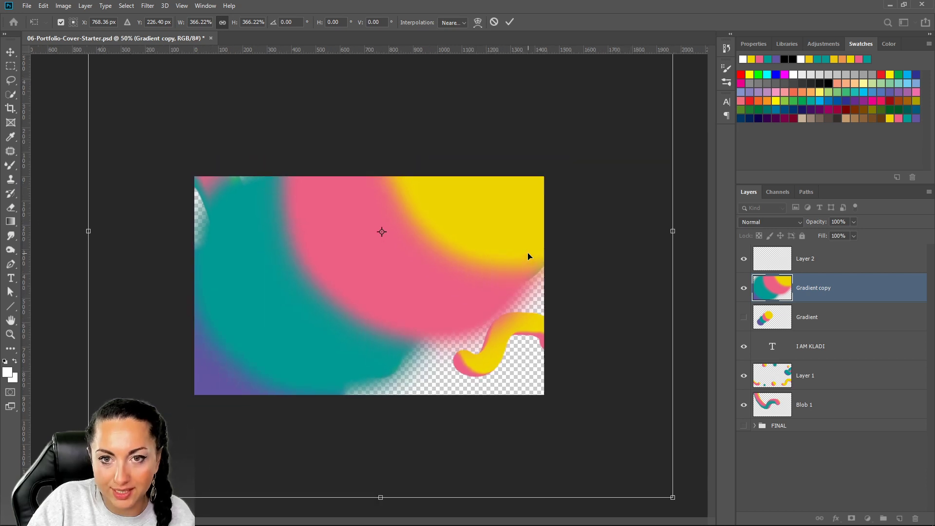
{"action": "left_click_drag", "start_coordinate": [612, 52], "coordinate": [672, 202]}
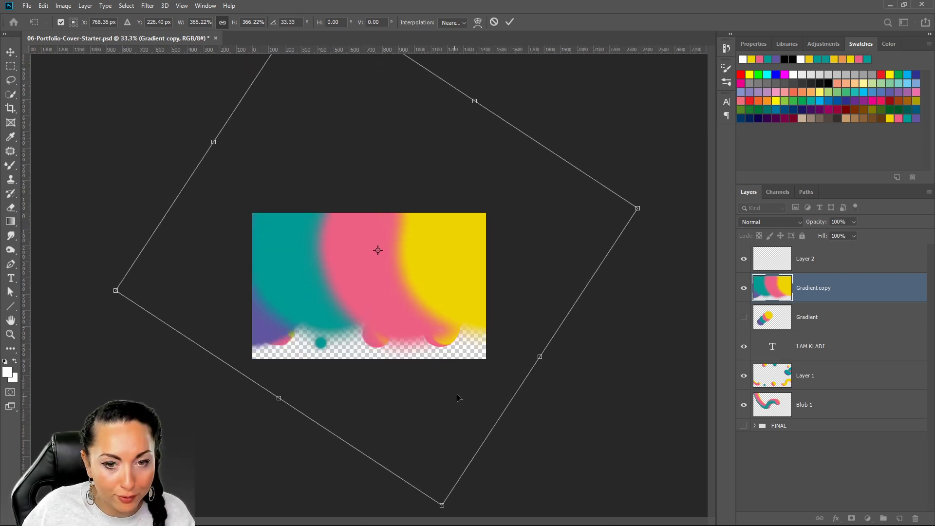
{"action": "left_click_drag", "start_coordinate": [540, 356], "coordinate": [645, 483]}
{"action": "mouse_move", "coordinate": [500, 313]}
{"action": "left_mouse_down"}
{"action": "mouse_move", "coordinate": [488, 317]}
{"action": "mouse_move", "coordinate": [494, 310]}
{"action": "left_mouse_up"}
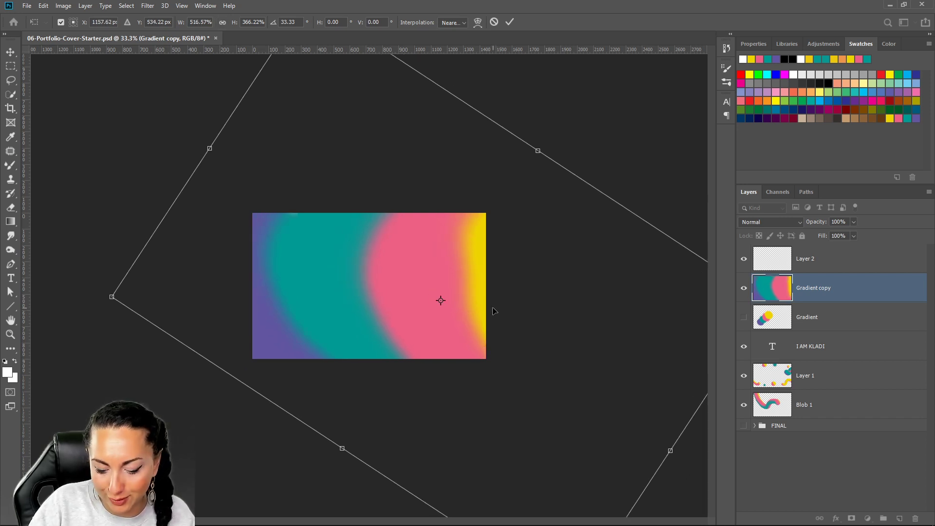
{"action": "key", "text": "b"}
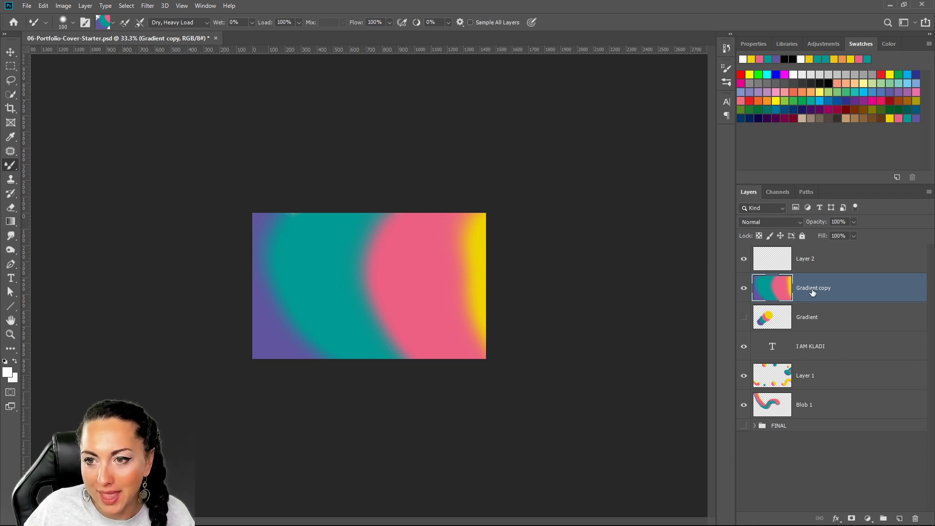
Step: Move the transformed gradient layer below Blob 1 and rename it Background
{"action": "left_click_drag", "start_coordinate": [812, 293], "coordinate": [839, 421]}
{"action": "double_click", "coordinate": [810, 405]}
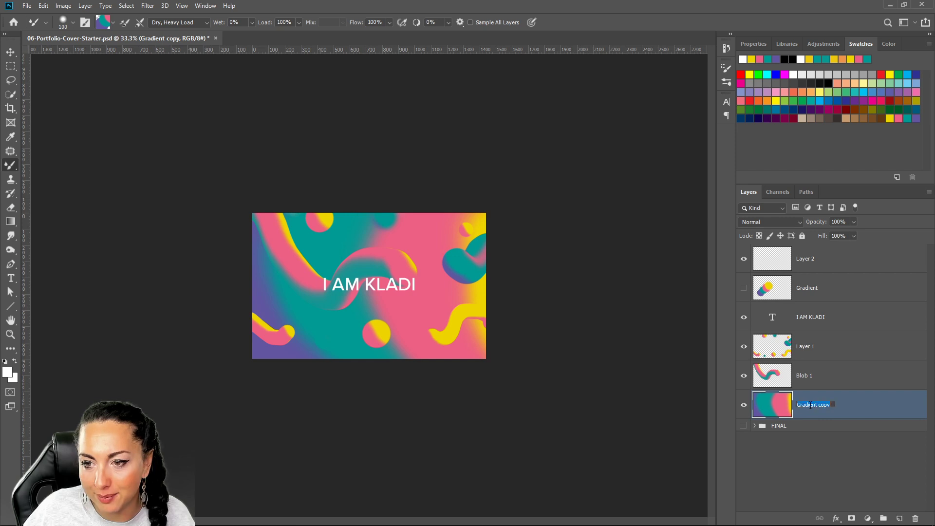
{"action": "type", "text": "Background"}
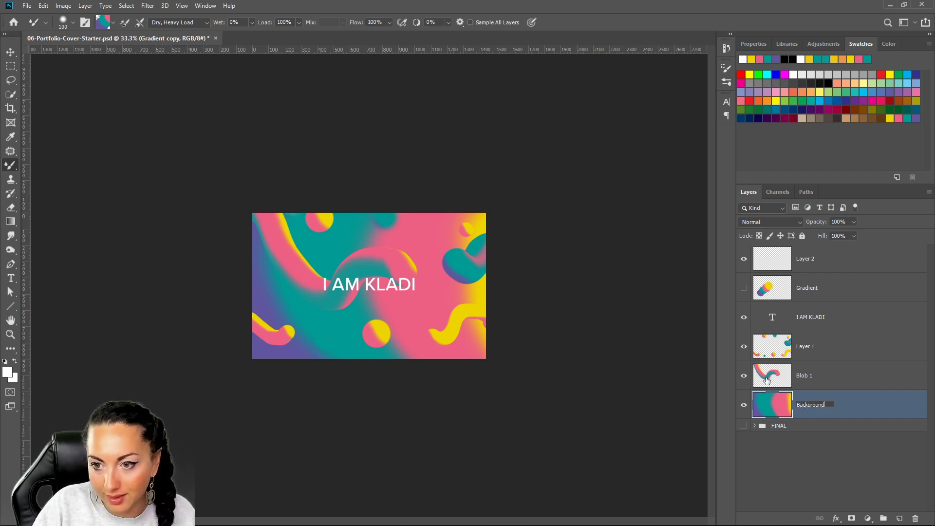
{"action": "key", "text": "Return"}
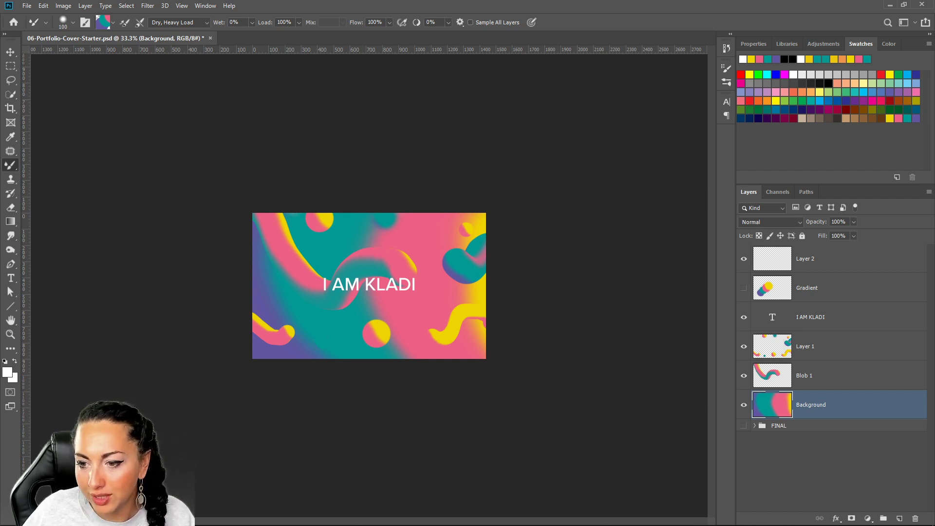
Step: Add a Levels adjustment layer above all other layers and raise its black input level to 58
{"action": "left_click", "coordinate": [871, 488]}
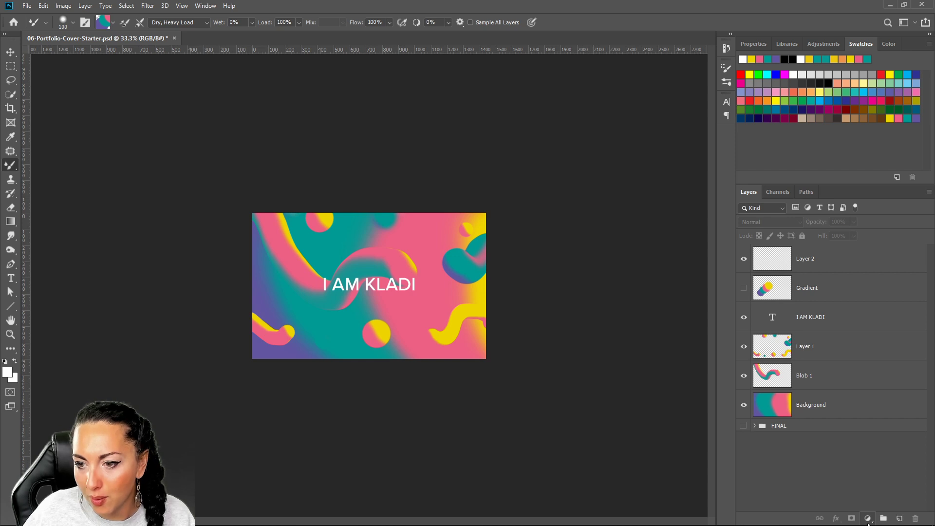
{"action": "left_click", "coordinate": [868, 519]}
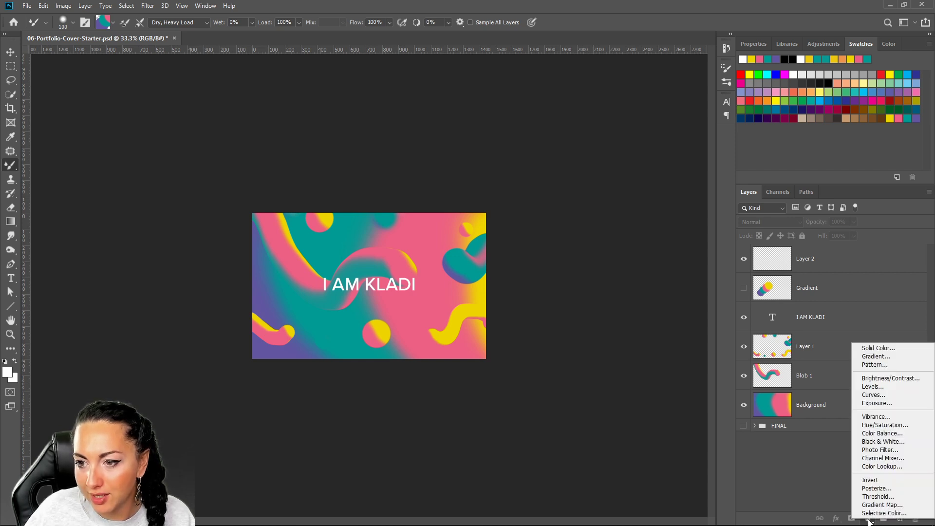
{"action": "left_click", "coordinate": [871, 387]}
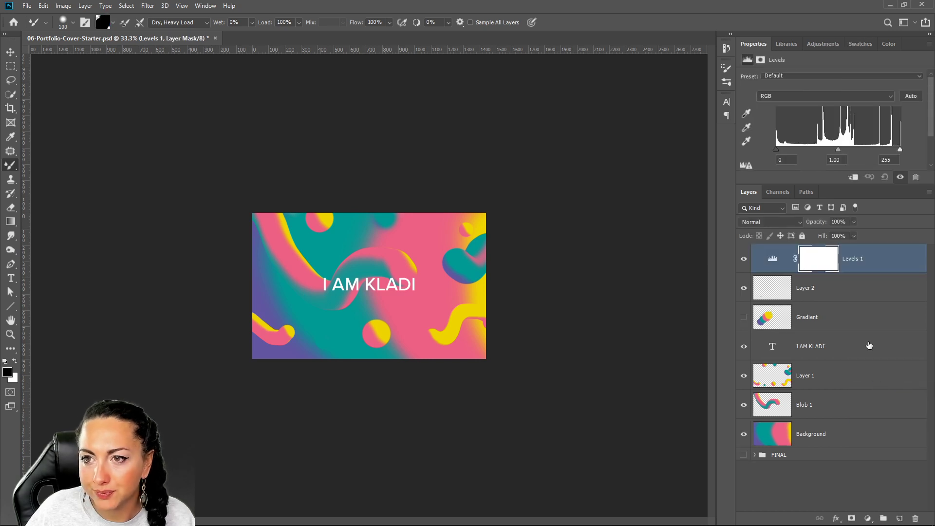
{"action": "left_click_drag", "start_coordinate": [776, 151], "coordinate": [805, 152]}
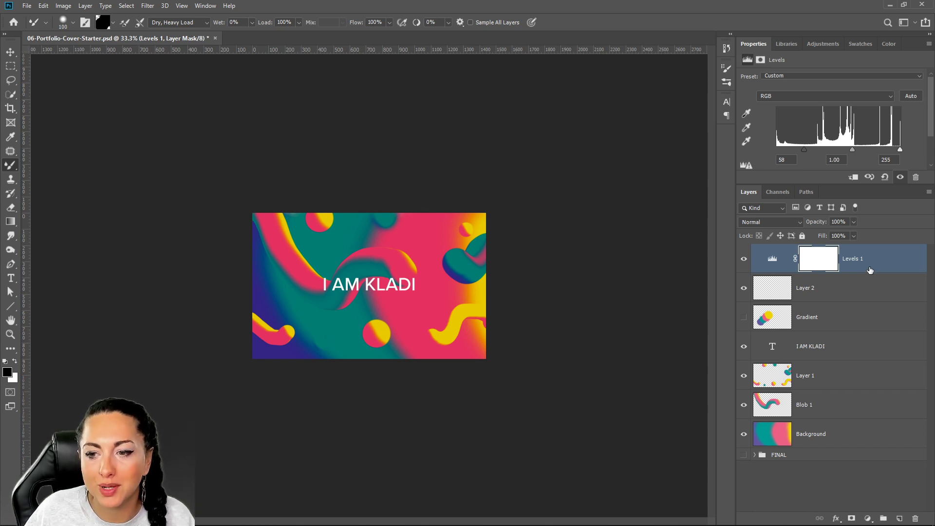
Step: Move the Levels adjustment layer directly above Background and set its black input level to 28
{"action": "left_click_drag", "start_coordinate": [867, 261], "coordinate": [847, 423]}
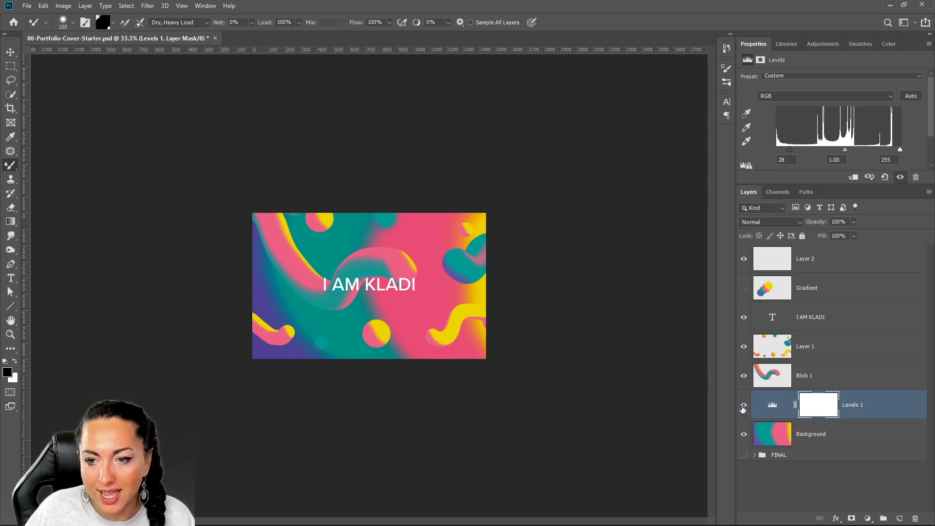
{"action": "mouse_move", "coordinate": [867, 407]}
{"action": "left_mouse_down"}
{"action": "mouse_move", "coordinate": [870, 442]}
{"action": "mouse_move", "coordinate": [854, 405]}
{"action": "left_mouse_up"}
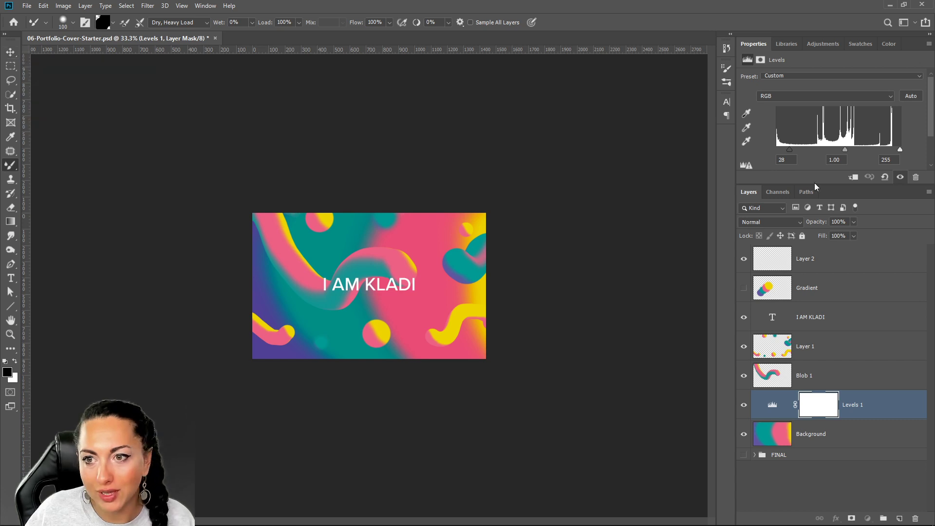
Step: Select all layers from the name text down to Background and convert them into one Smart Object
{"action": "left_click", "coordinate": [847, 327]}
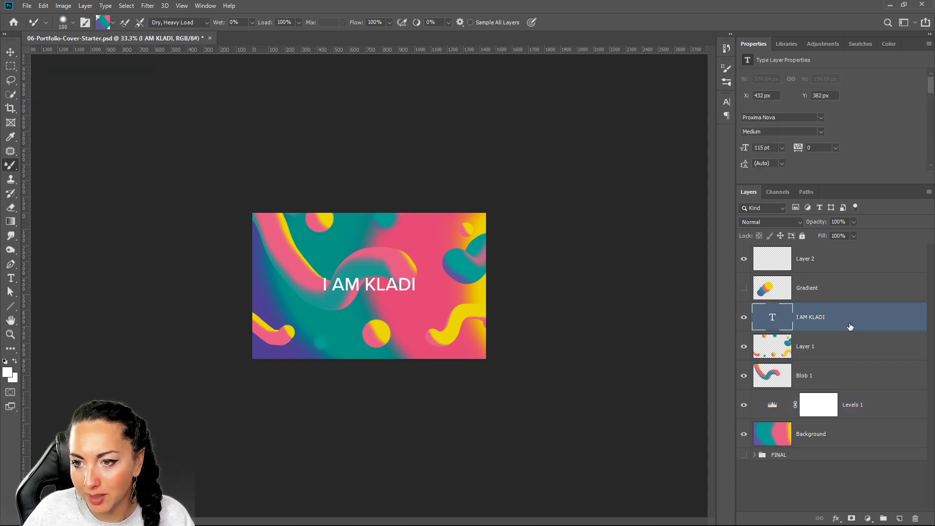
{"action": "left_click", "coordinate": [849, 441], "text": "shift"}
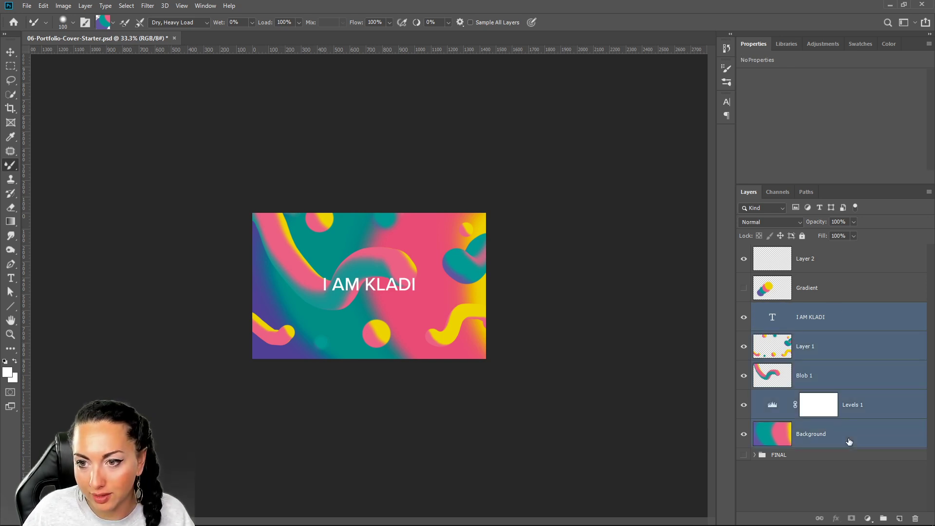
{"action": "left_click", "coordinate": [850, 438], "text": "ctrl"}
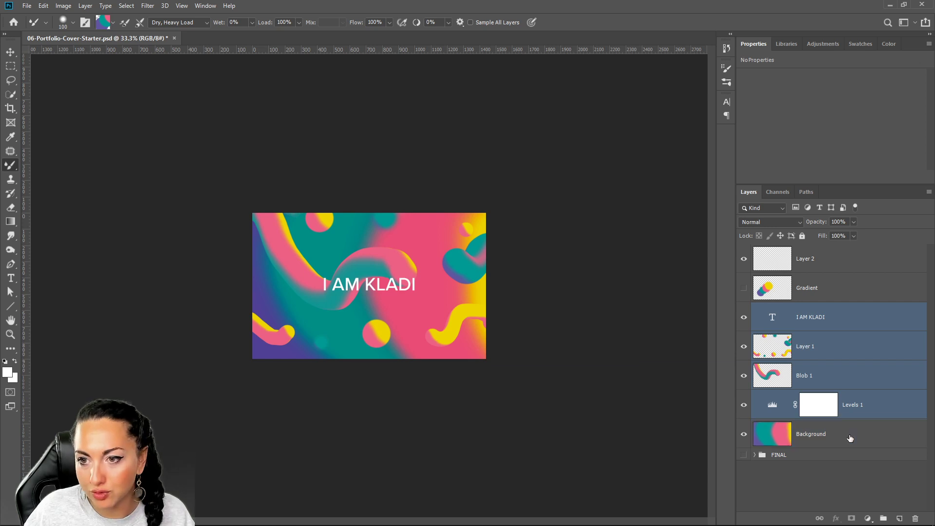
{"action": "left_click", "coordinate": [851, 439], "text": "shift"}
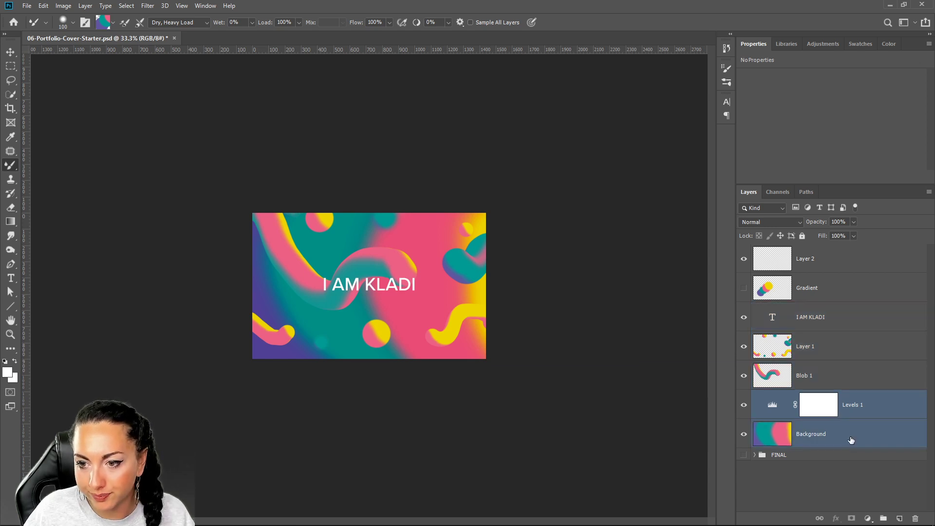
{"action": "left_click", "coordinate": [846, 324]}
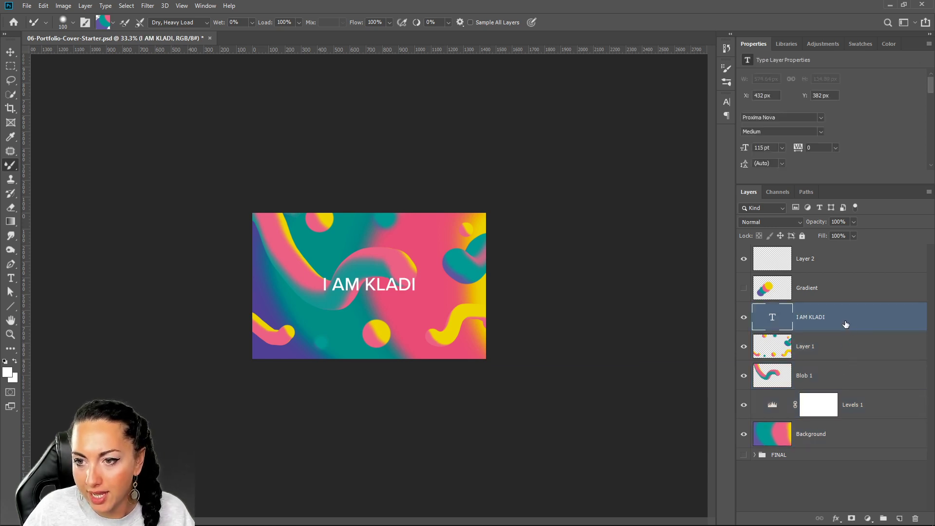
{"action": "left_click", "coordinate": [860, 440], "text": "shift"}
{"action": "right_click", "coordinate": [860, 442]}
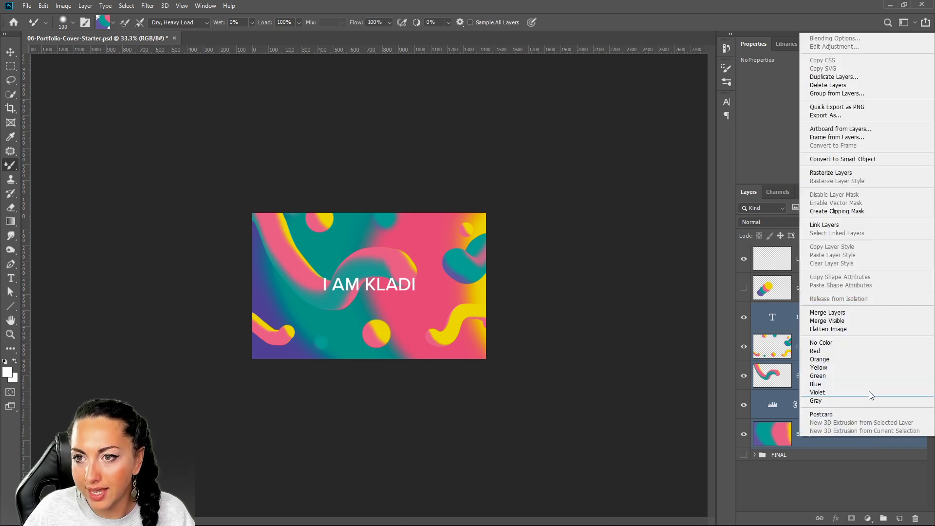
{"action": "left_click", "coordinate": [837, 160]}
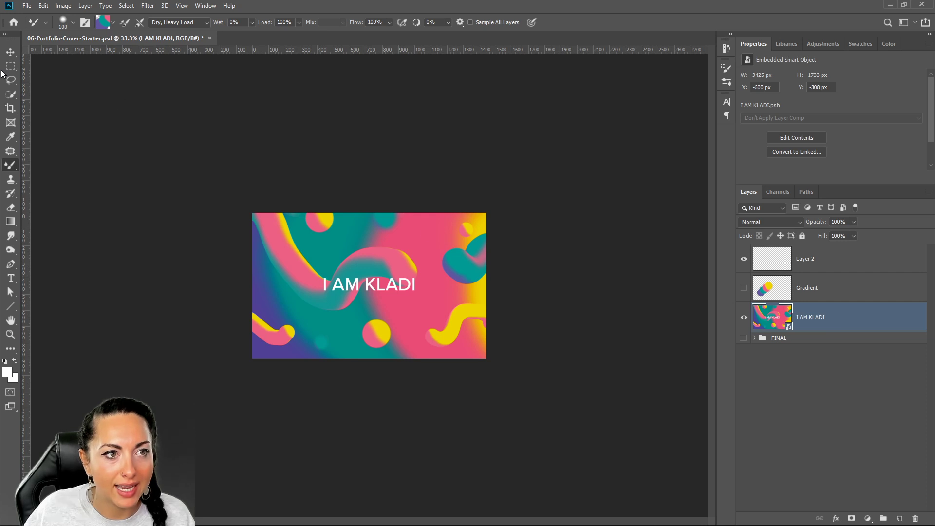
Step: Create a 1440 × 900 px artboard around the cover artwork with the Artboard tool and rename it COver
{"action": "left_click", "coordinate": [10, 53]}
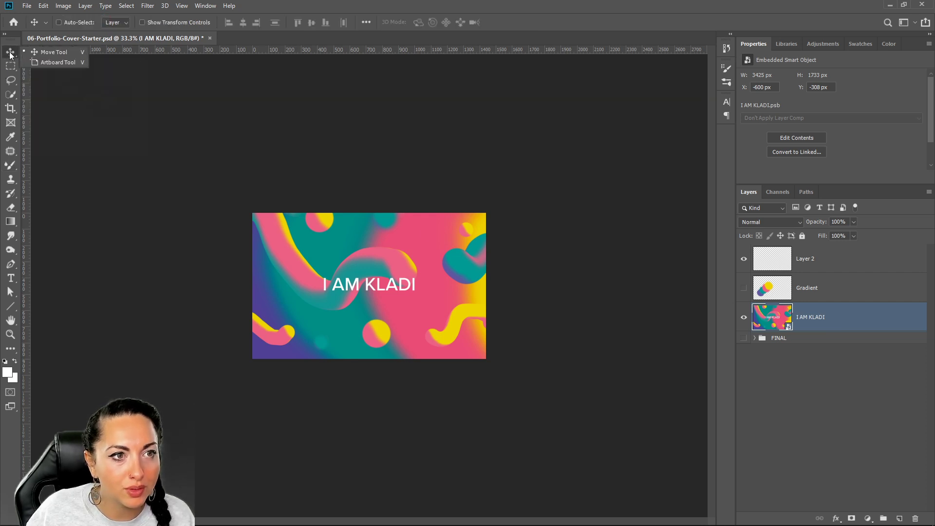
{"action": "left_click", "coordinate": [39, 63]}
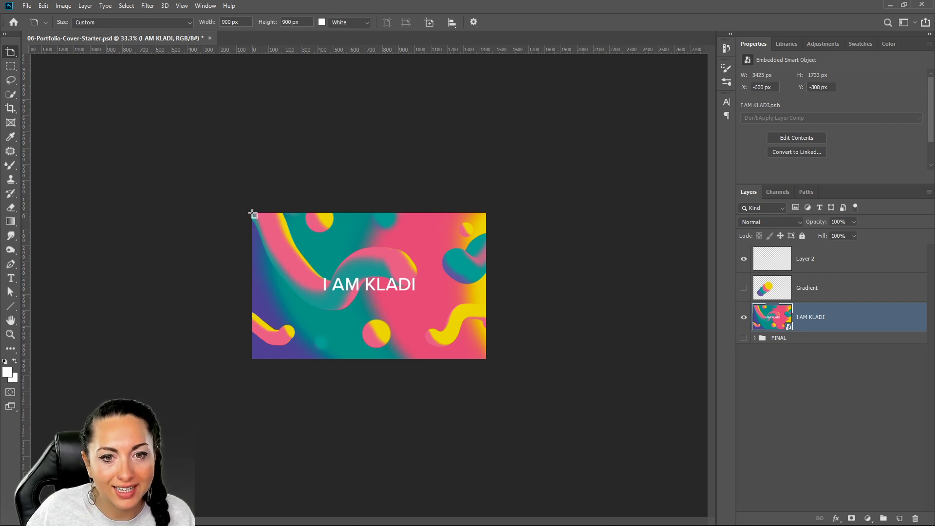
{"action": "left_click_drag", "start_coordinate": [252, 214], "coordinate": [486, 359]}
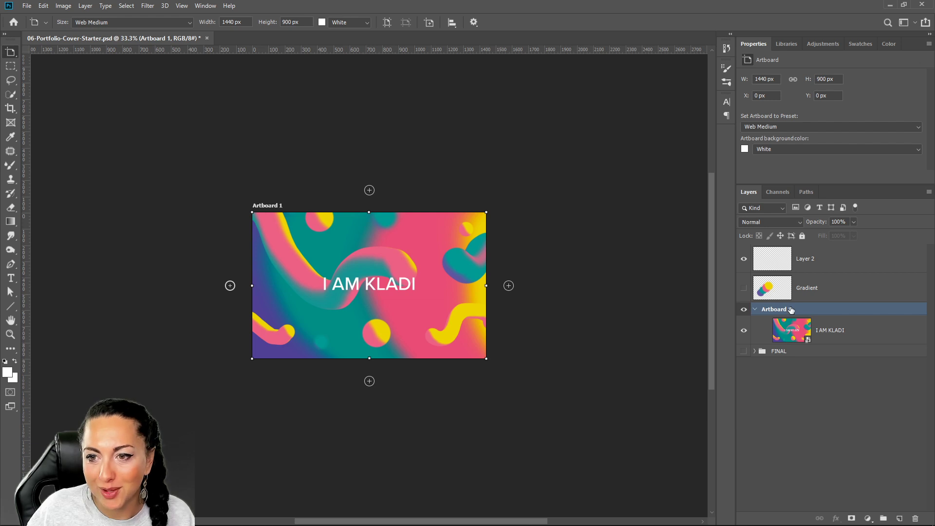
{"action": "double_click", "coordinate": [773, 309]}
{"action": "type", "text": "COver"}
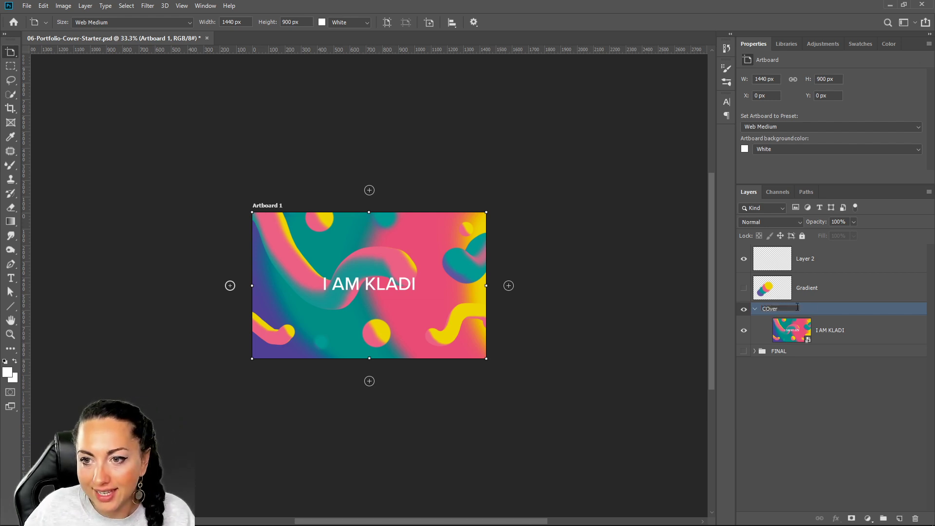
{"action": "key", "text": "Return"}
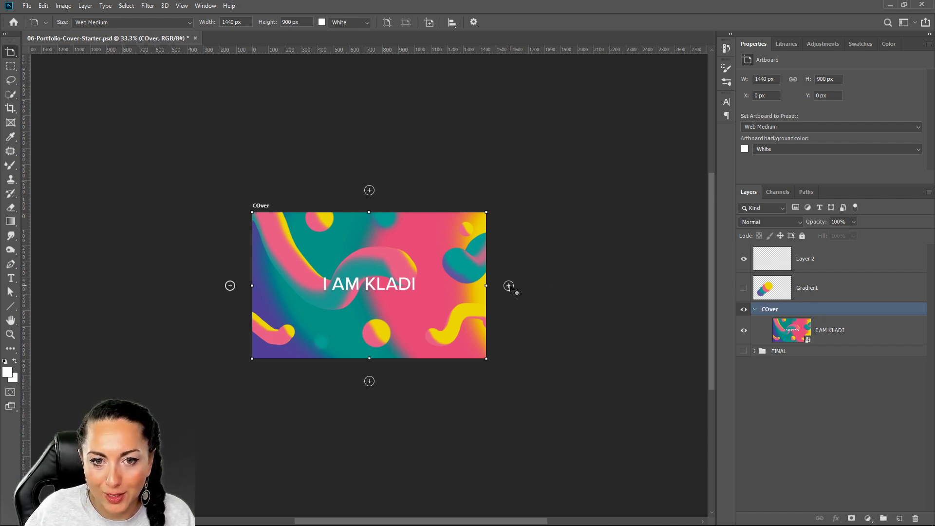
Step: Add a blank 1440 × 900 px artboard to the right of COver
{"action": "left_click", "coordinate": [508, 285]}
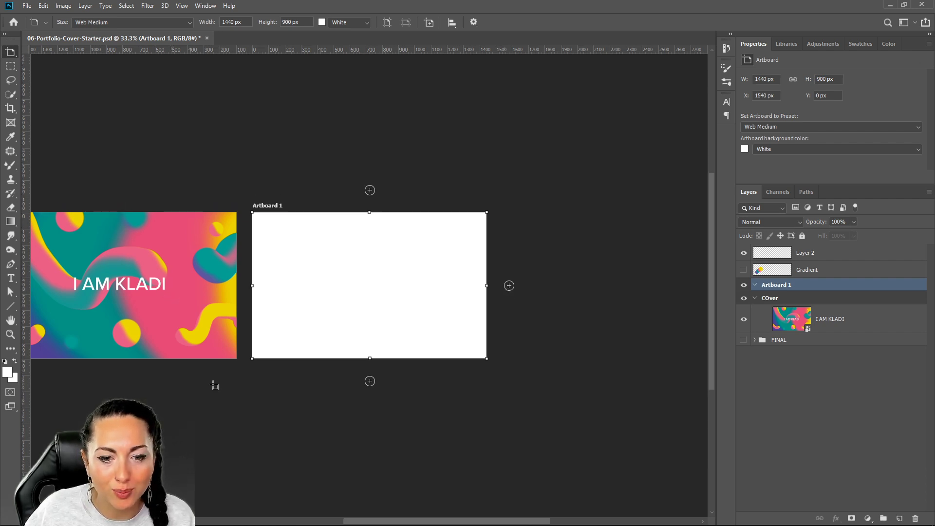
{"action": "left_click_drag", "start_coordinate": [349, 520], "coordinate": [282, 521]}
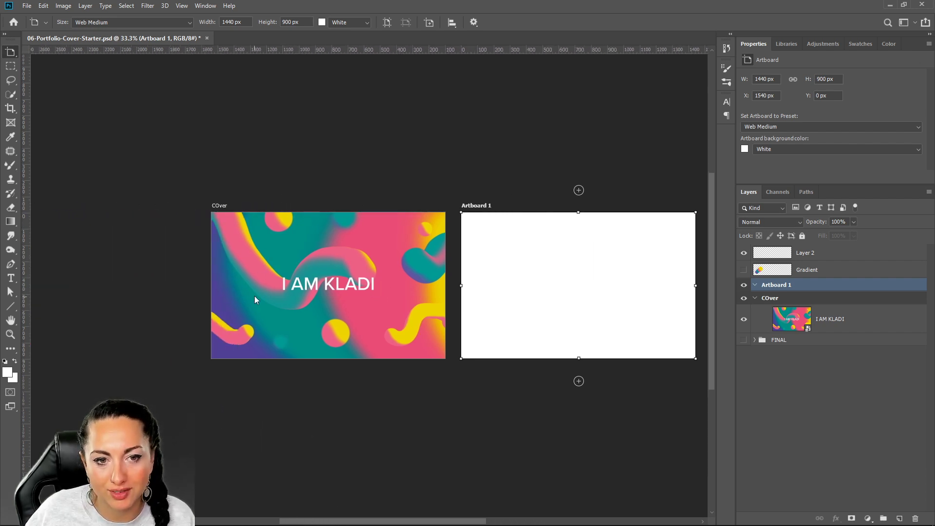
Step: Duplicate the COver artboard together with its artwork, placing the copy to the left of the original
{"action": "key", "text": "v"}
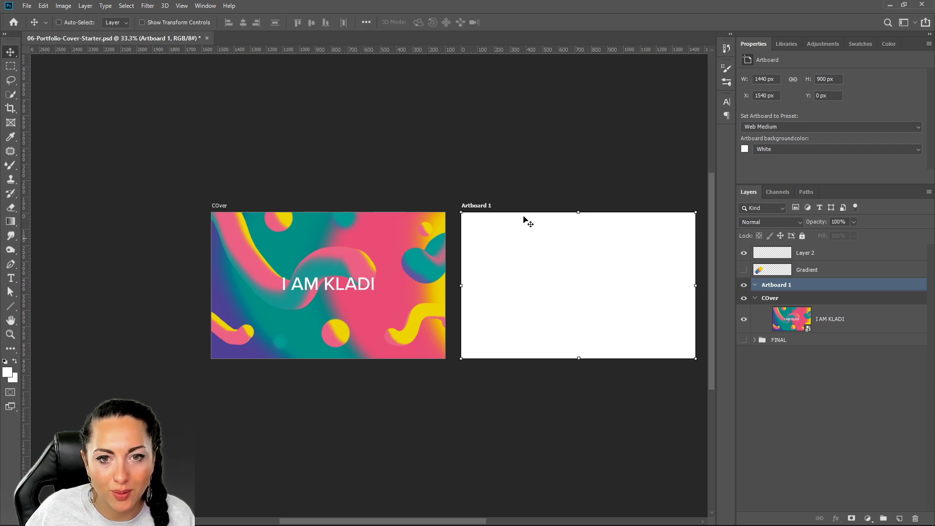
{"action": "left_click", "coordinate": [782, 299]}
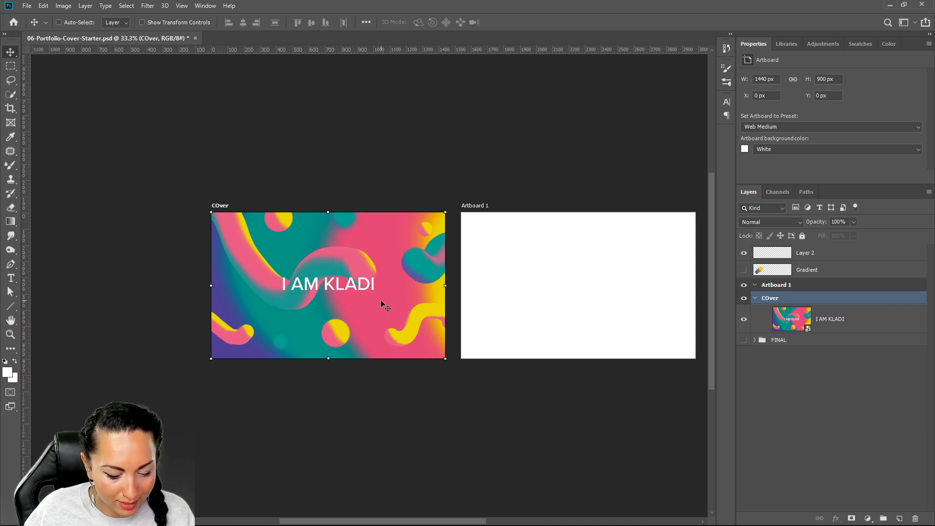
{"action": "left_click_drag", "start_coordinate": [398, 302], "coordinate": [156, 303]}
{"action": "left_click_drag", "start_coordinate": [266, 356], "coordinate": [402, 360]}
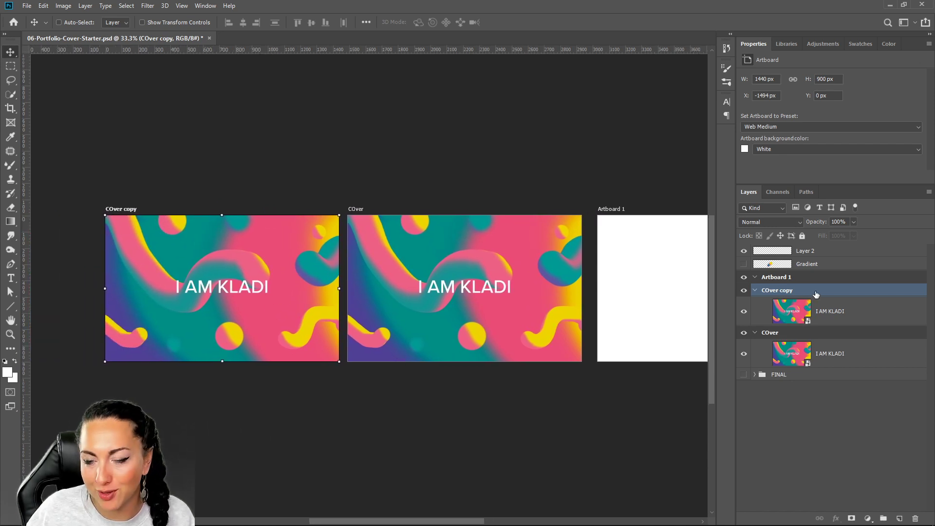
Step: Delete the blank Artboard 1
{"action": "left_click", "coordinate": [807, 278]}
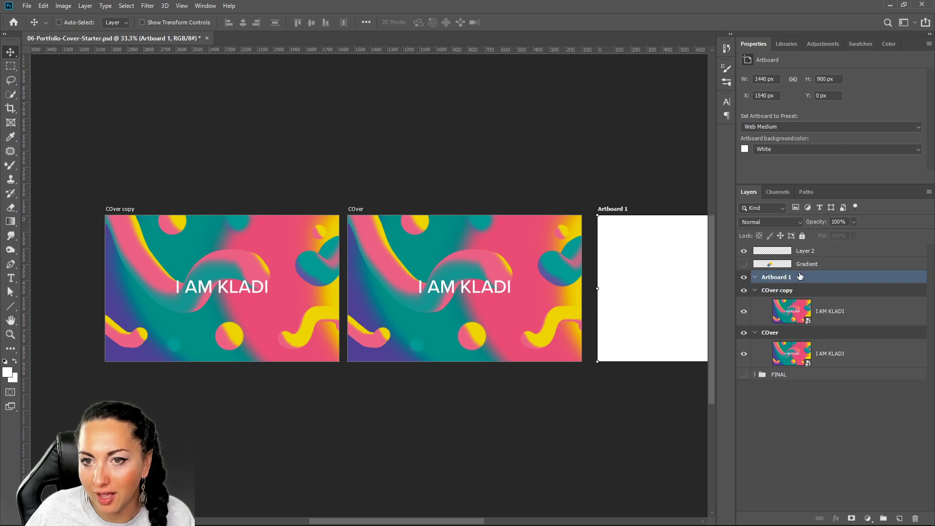
{"action": "mouse_move", "coordinate": [920, 513]}
{"action": "left_click", "coordinate": [891, 457]}
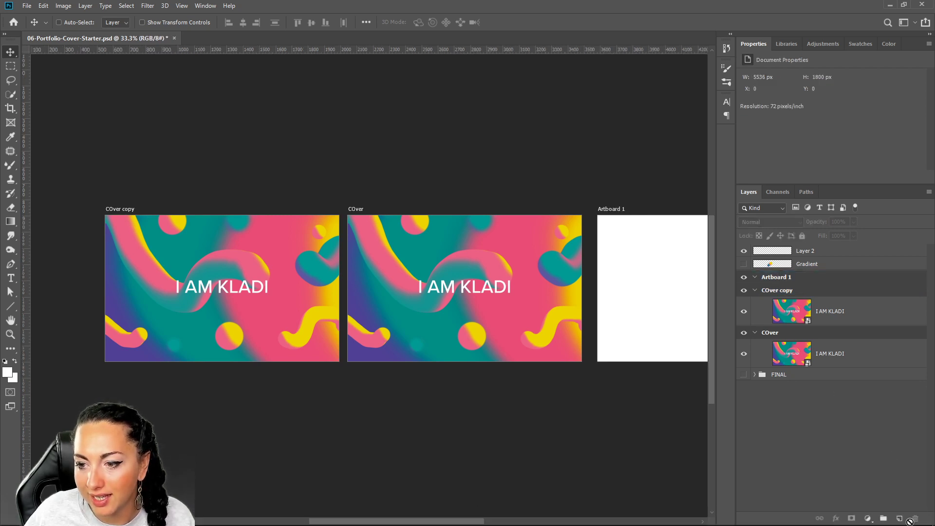
{"action": "left_click", "coordinate": [821, 279]}
{"action": "mouse_move", "coordinate": [915, 518]}
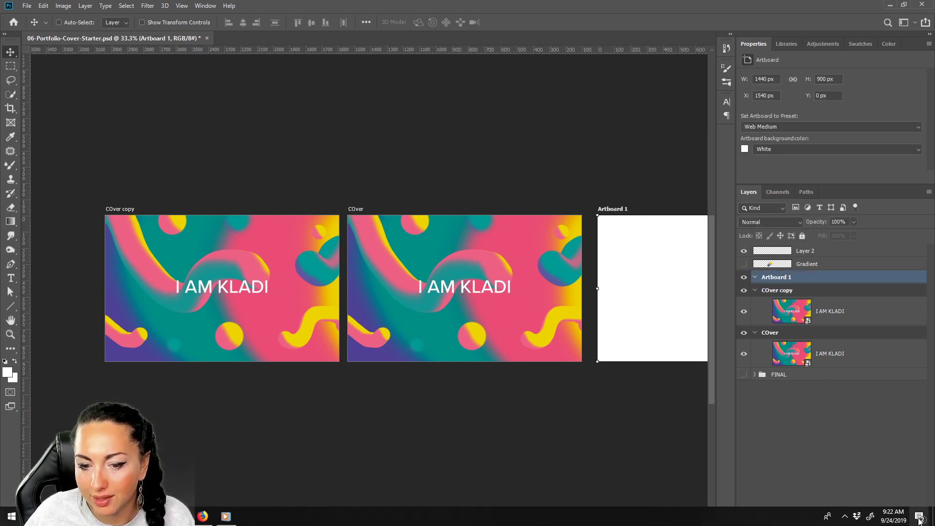
{"action": "left_click", "coordinate": [909, 497]}
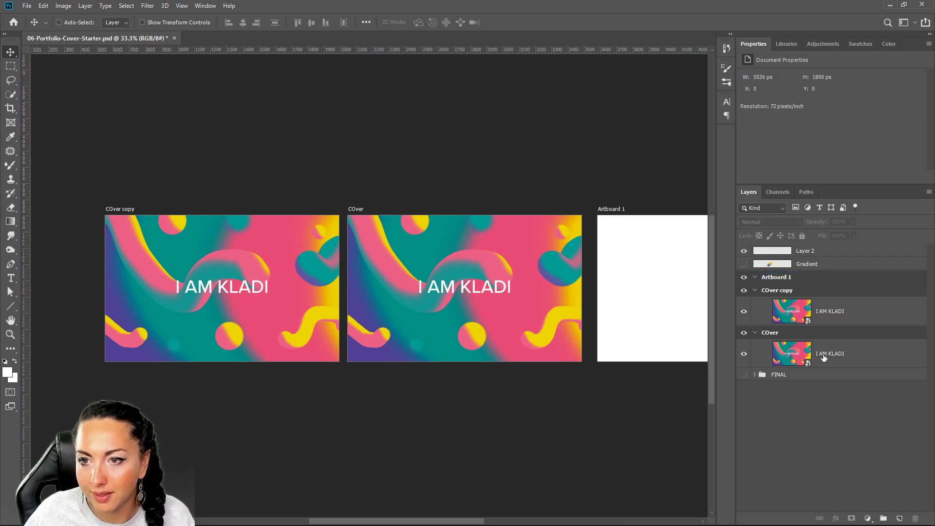
{"action": "left_click", "coordinate": [800, 267]}
{"action": "left_click", "coordinate": [800, 284]}
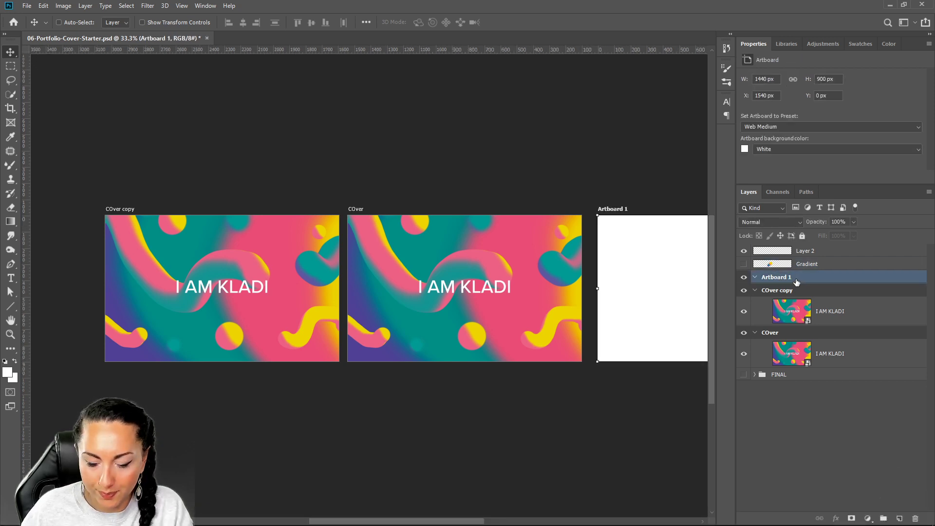
{"action": "key", "text": "Delete"}
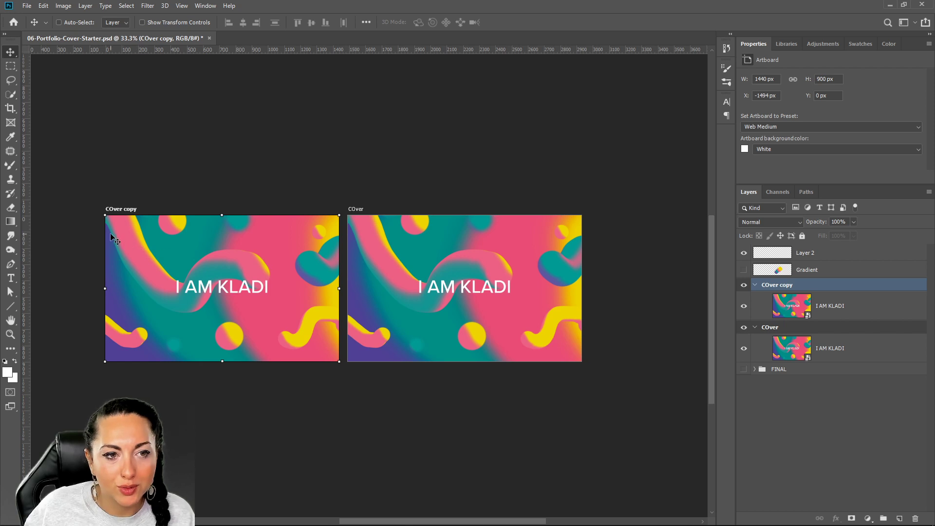
Step: Narrow the COver copy artboard from both sides to about 870 px wide and rename it Instagram
{"action": "left_click_drag", "start_coordinate": [105, 298], "coordinate": [156, 306]}
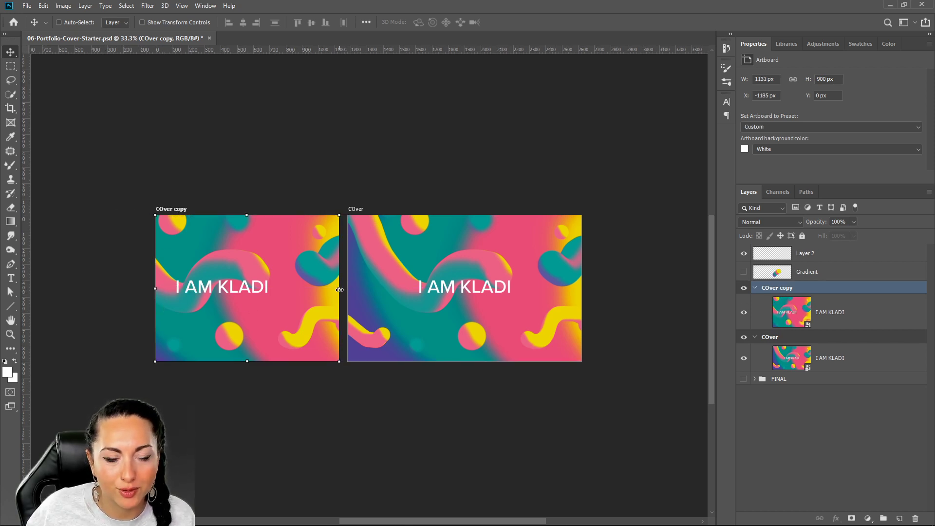
{"action": "left_click_drag", "start_coordinate": [339, 288], "coordinate": [297, 289]}
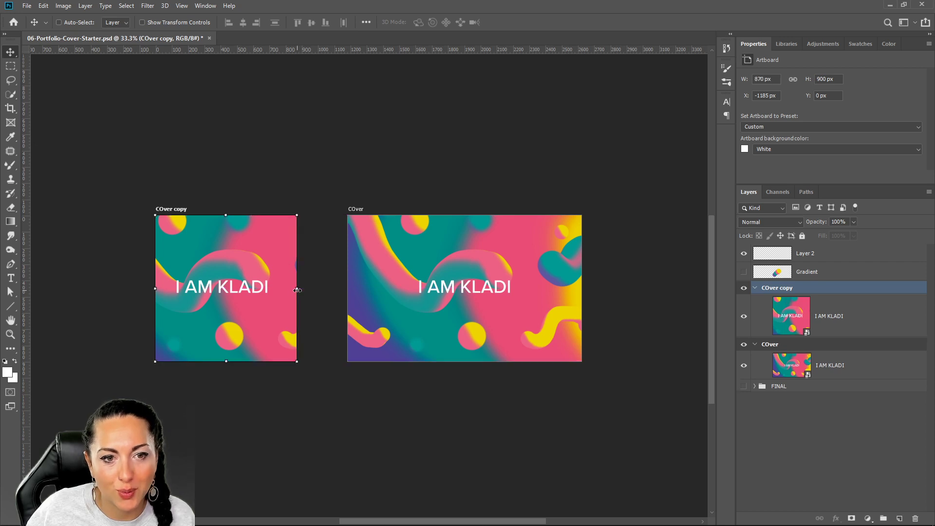
{"action": "double_click", "coordinate": [773, 289]}
{"action": "type", "text": "I"}
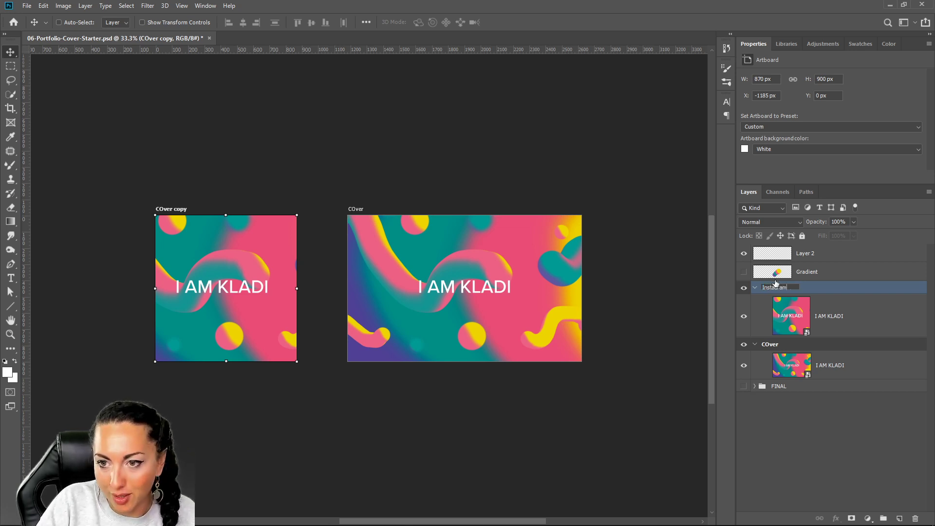
{"action": "type", "text": "nstagram"}
{"action": "key", "text": "Return"}
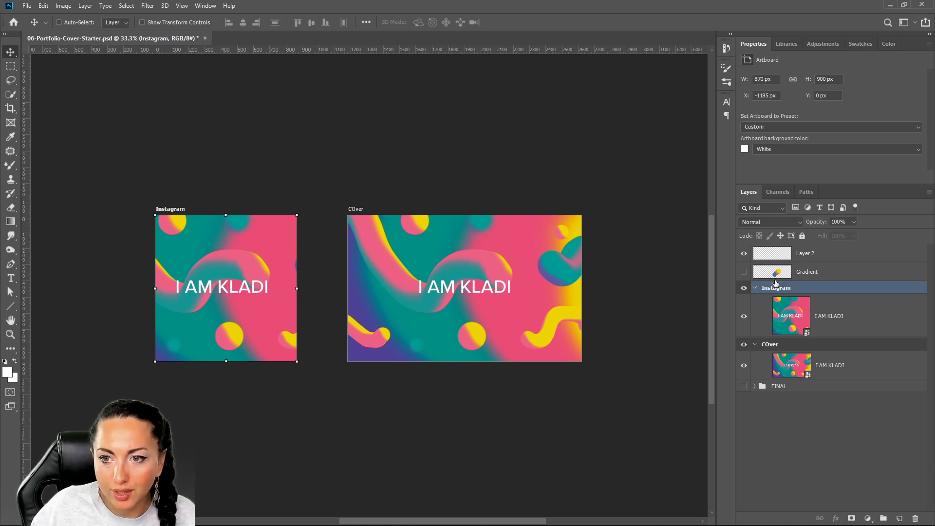
Step: Duplicate the Instagram artboard with its contents to its left using the Artboard tool
{"action": "right_click", "coordinate": [10, 52]}
{"action": "left_click", "coordinate": [37, 64]}
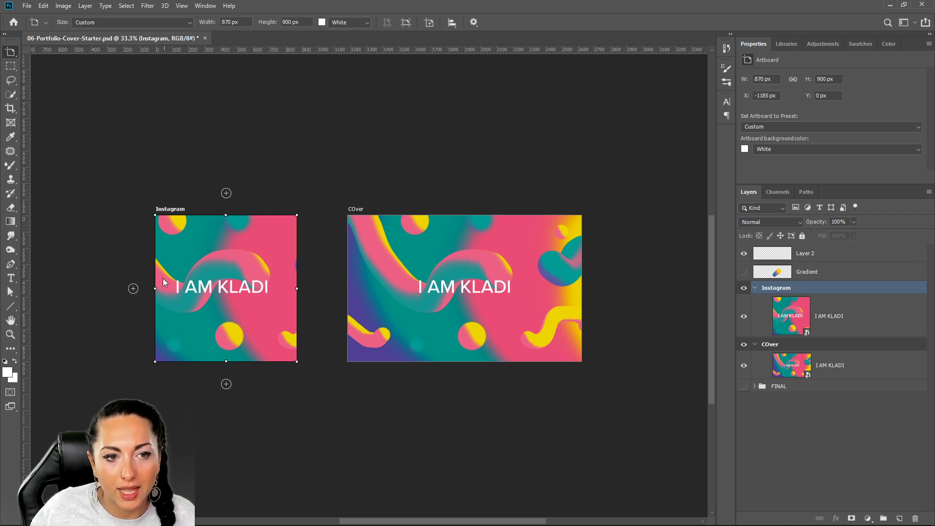
{"action": "left_click", "coordinate": [133, 289]}
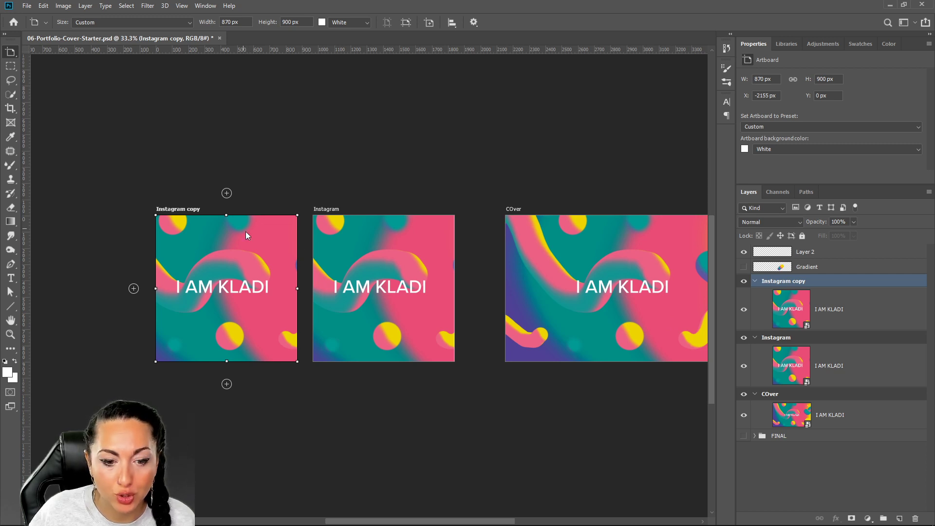
Step: Open Export As and preview the export settings of the Instagram, COver and Instagram copy artboards
{"action": "left_click", "coordinate": [26, 6]}
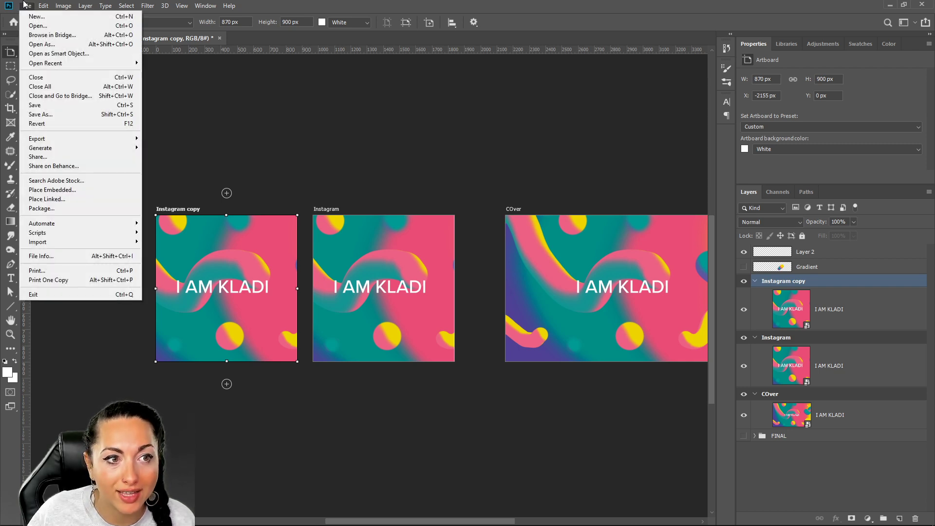
{"action": "mouse_move", "coordinate": [112, 135]}
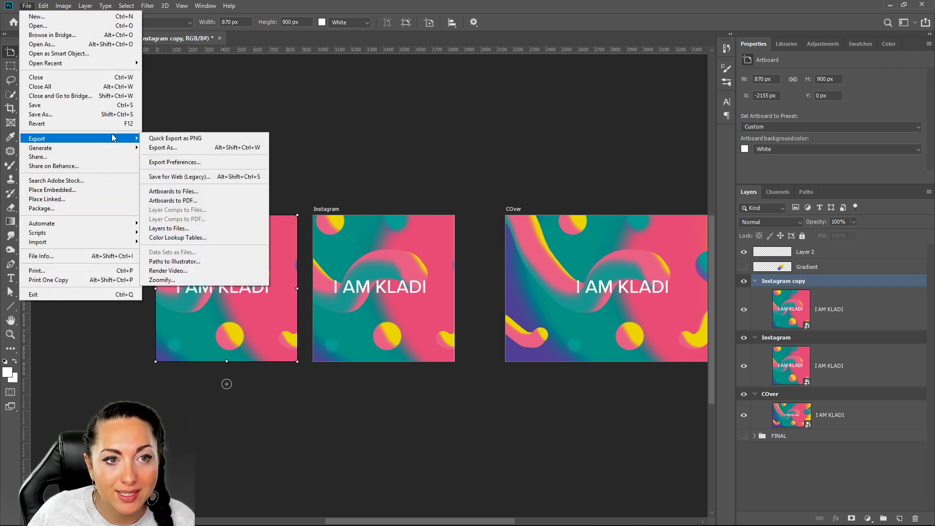
{"action": "left_click", "coordinate": [166, 147]}
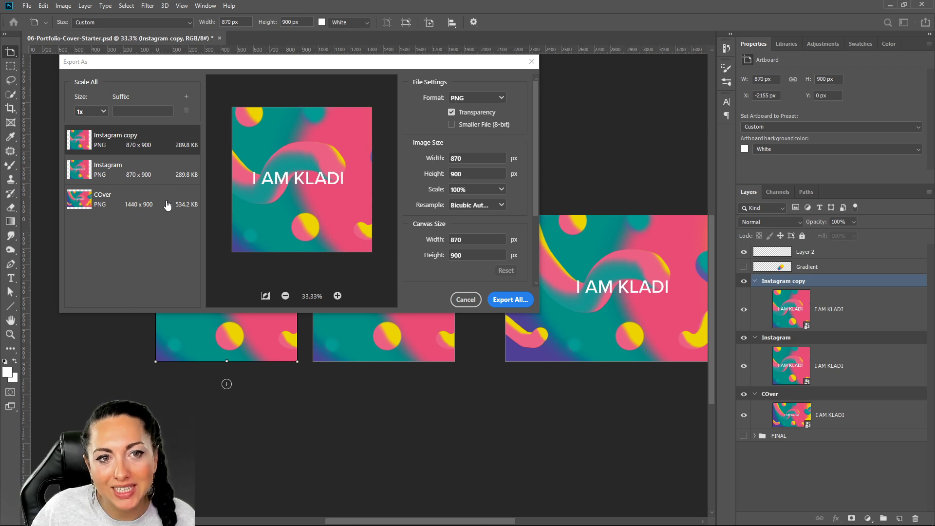
{"action": "left_click", "coordinate": [151, 175]}
{"action": "left_click", "coordinate": [149, 193]}
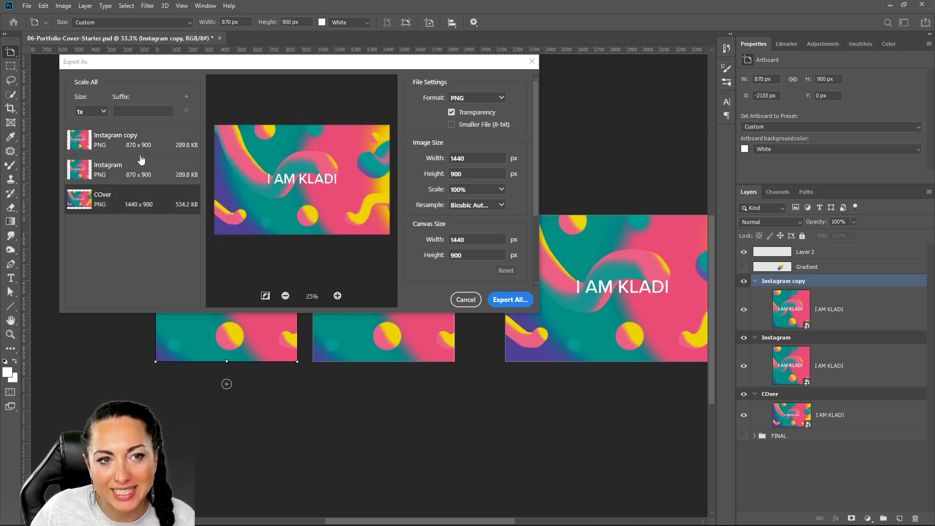
{"action": "left_click", "coordinate": [138, 151]}
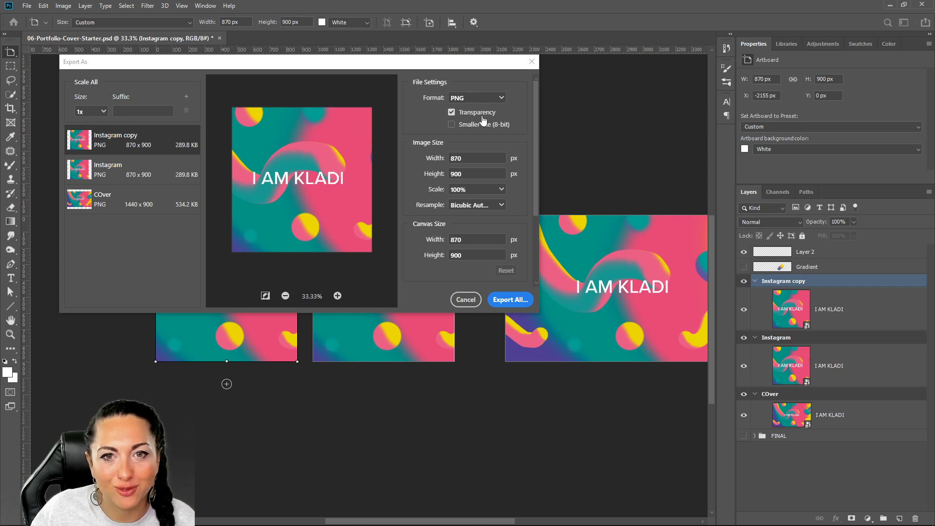
Step: Set the Instagram copy's export format to JPG, check the Instagram artboard's export settings, and cancel the export
{"action": "left_click", "coordinate": [502, 98]}
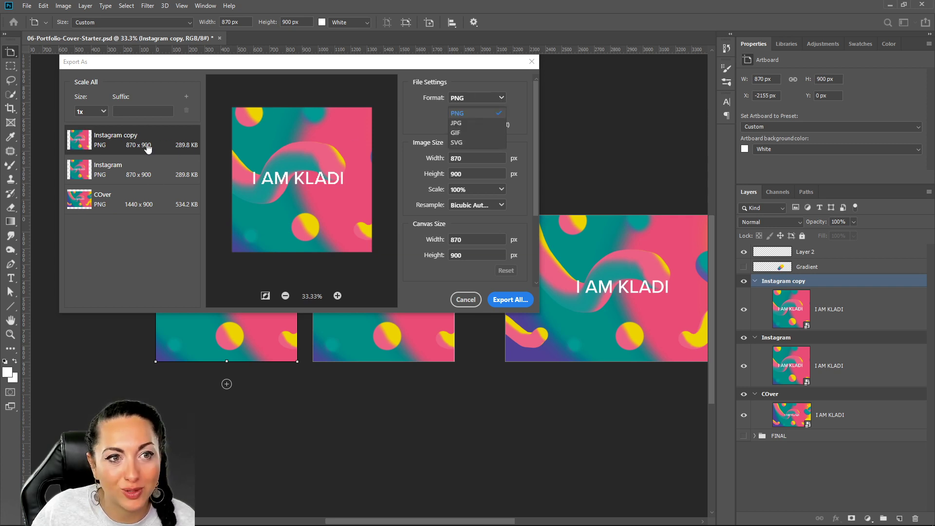
{"action": "left_click", "coordinate": [457, 124]}
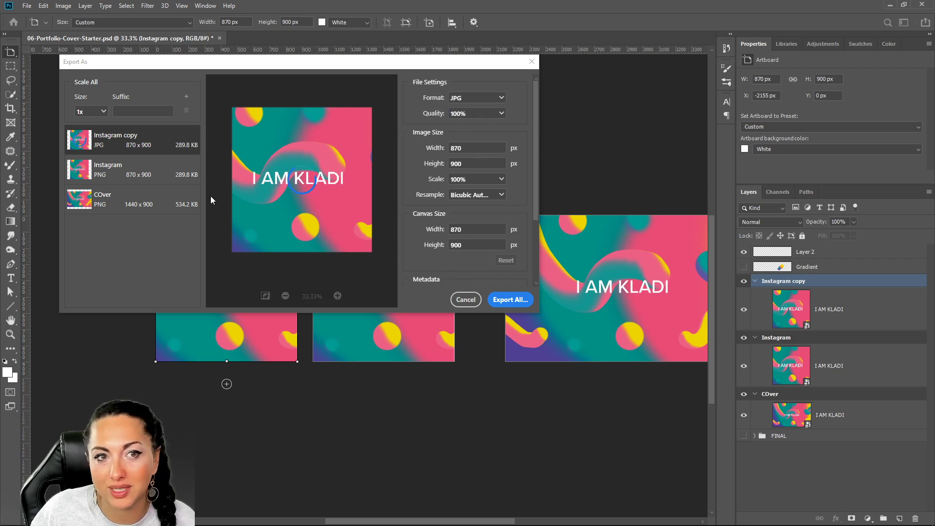
{"action": "left_click", "coordinate": [136, 174]}
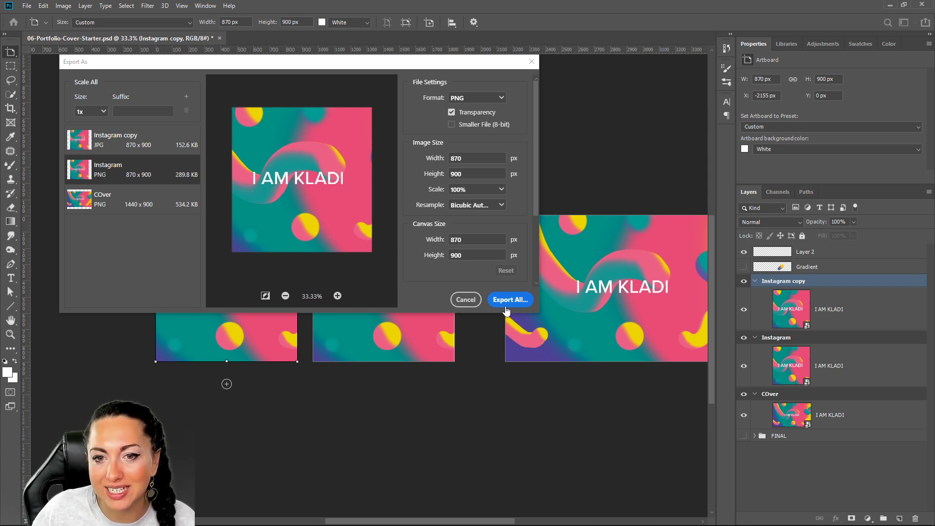
{"action": "left_click", "coordinate": [465, 299]}
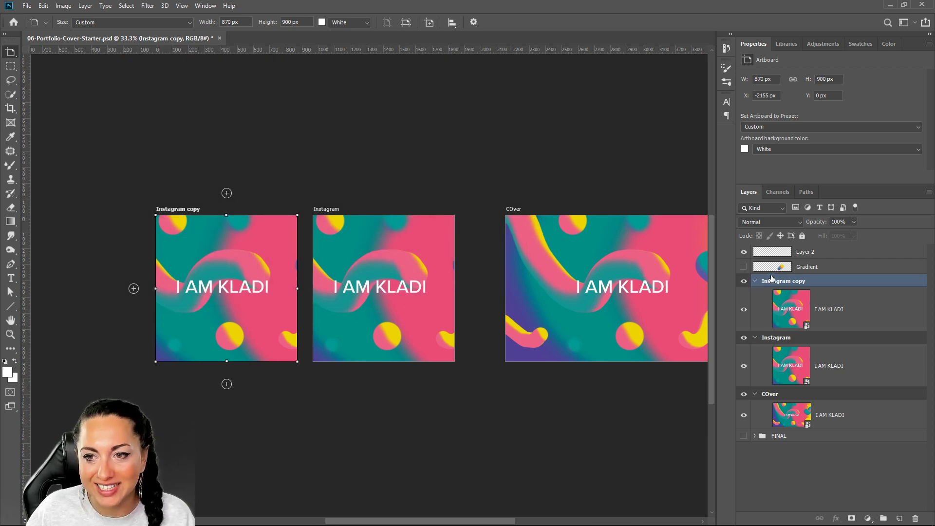
Step: Hide the Instagram copy, Instagram and COver artboards and show the FINAL group, with the Move tool active
{"action": "left_click", "coordinate": [744, 281]}
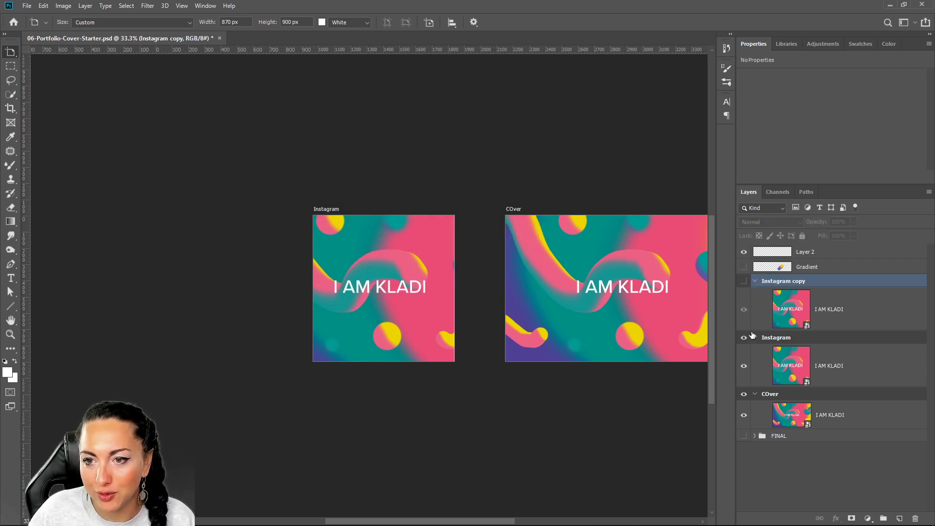
{"action": "left_click", "coordinate": [743, 338]}
{"action": "left_click", "coordinate": [744, 394]}
{"action": "left_click", "coordinate": [744, 436]}
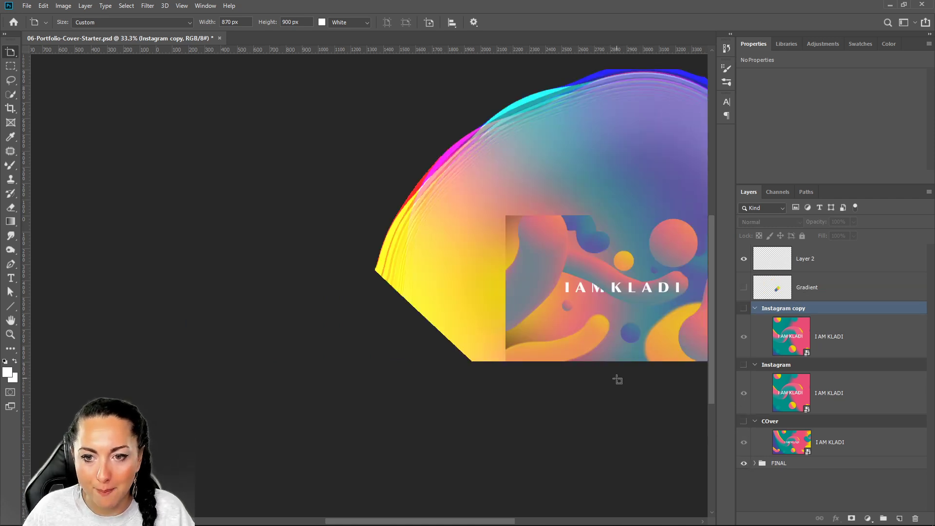
{"action": "left_click_drag", "start_coordinate": [617, 378], "coordinate": [457, 368]}
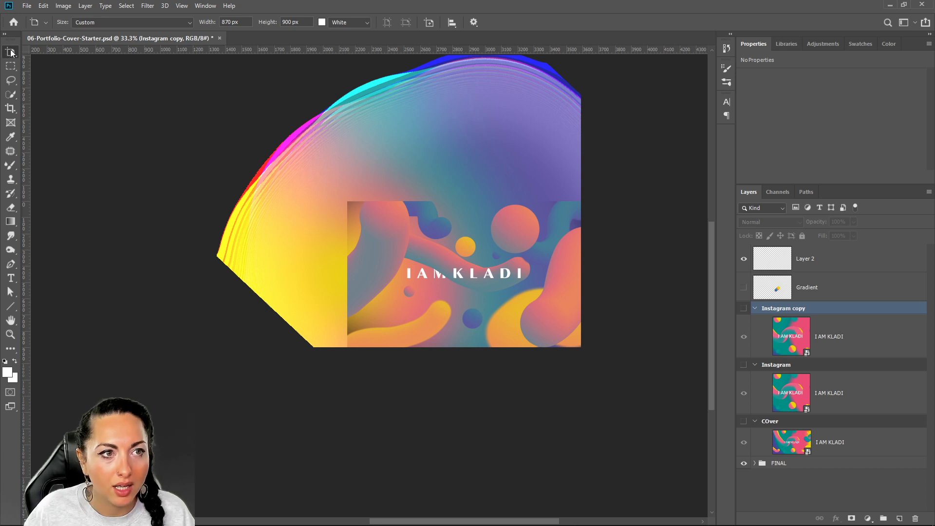
{"action": "left_click_drag", "start_coordinate": [11, 53], "coordinate": [35, 54]}
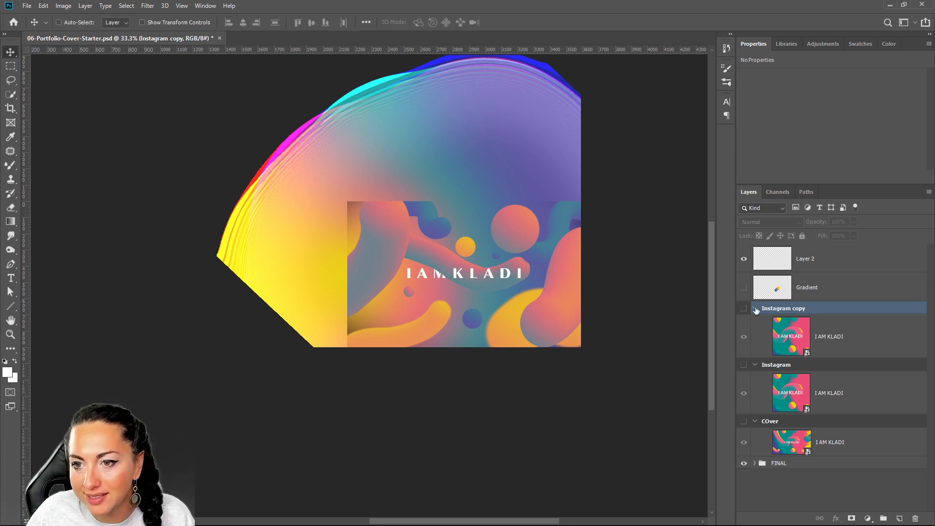
Step: Expand the FINAL group to examine the layers inside it, and collapse it again
{"action": "left_click", "coordinate": [755, 464]}
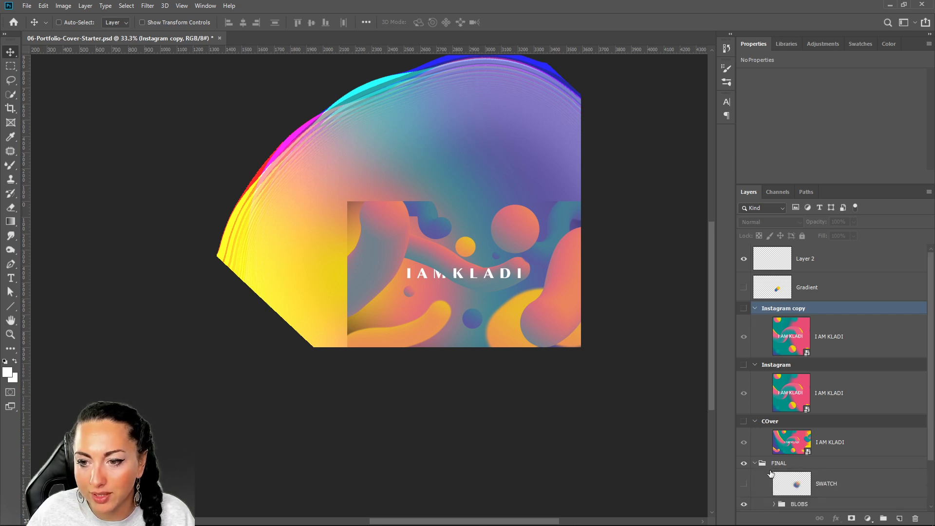
{"action": "scroll", "coordinate": [769, 465], "scroll_direction": "down", "scroll_amount": 2}
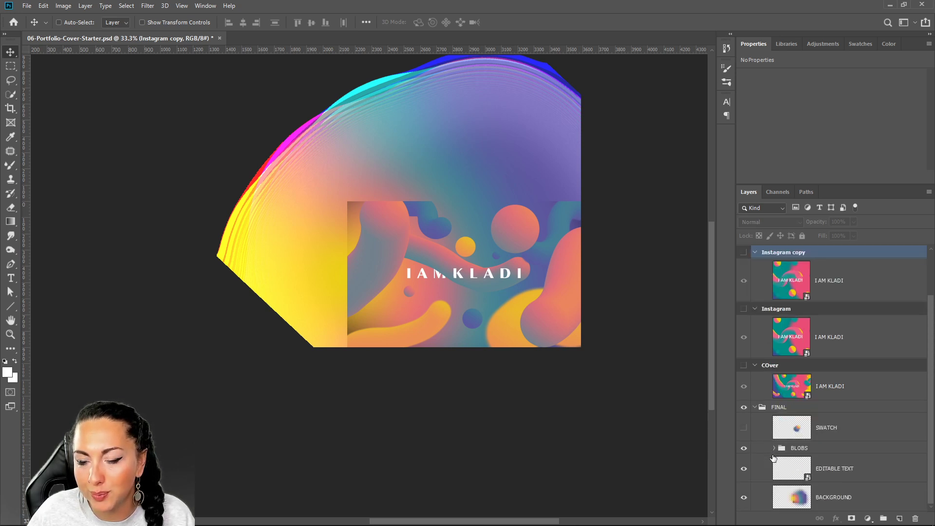
{"action": "scroll", "coordinate": [779, 461], "scroll_direction": "up", "scroll_amount": 1}
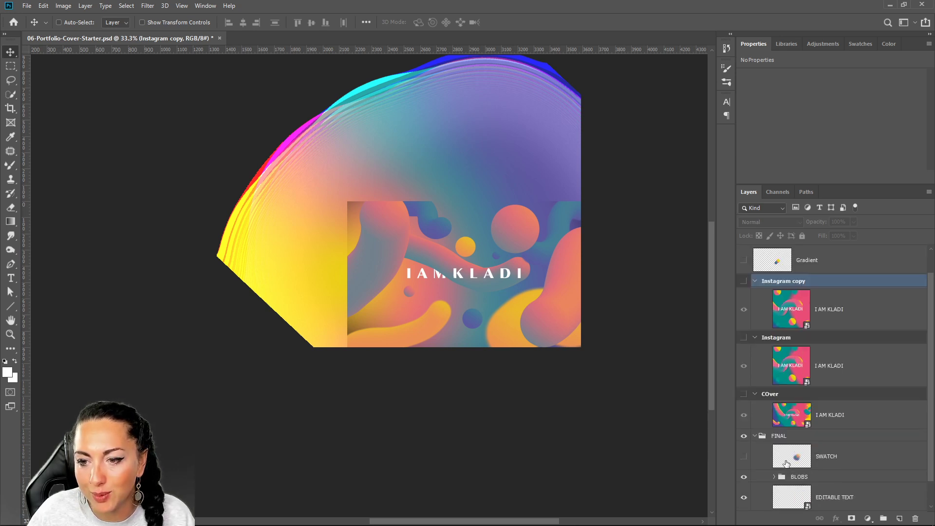
{"action": "left_click", "coordinate": [755, 437]}
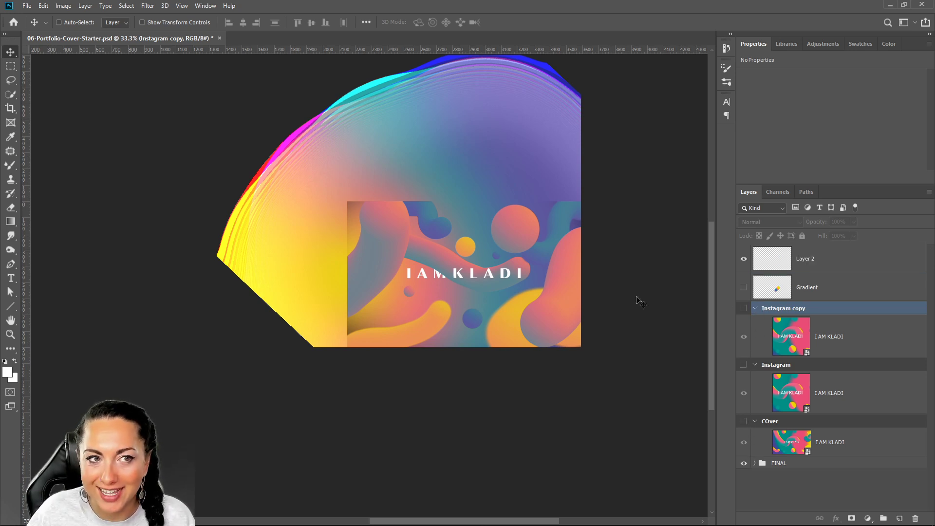
Step: Show the Instagram copy, COver and Instagram artboards, and hide the FINAL group and the smart object inside Instagram copy
{"action": "left_click", "coordinate": [743, 308]}
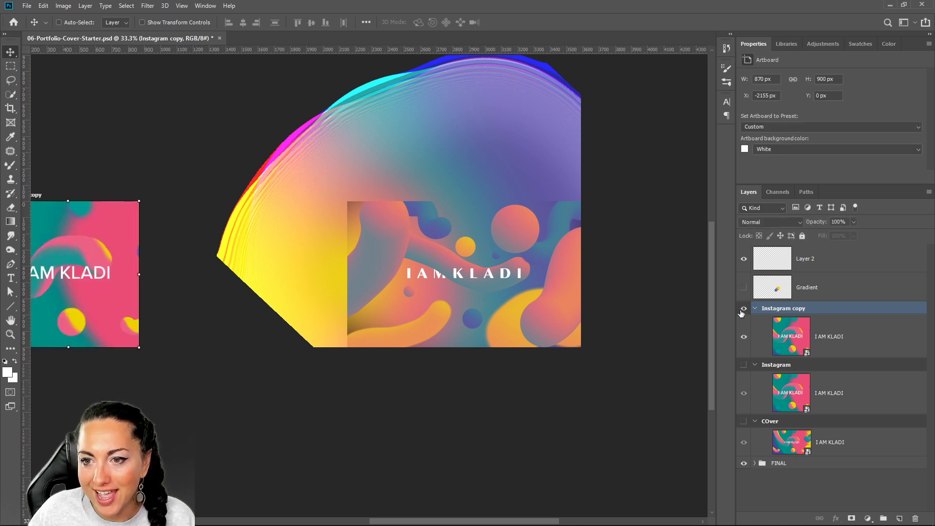
{"action": "left_click", "coordinate": [743, 336]}
{"action": "left_click", "coordinate": [743, 463]}
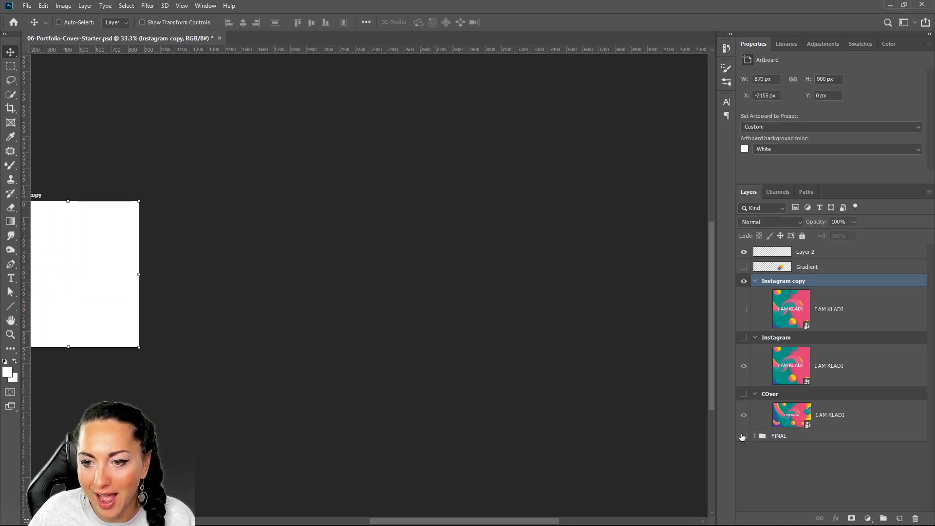
{"action": "left_click", "coordinate": [743, 394]}
{"action": "left_click", "coordinate": [743, 337]}
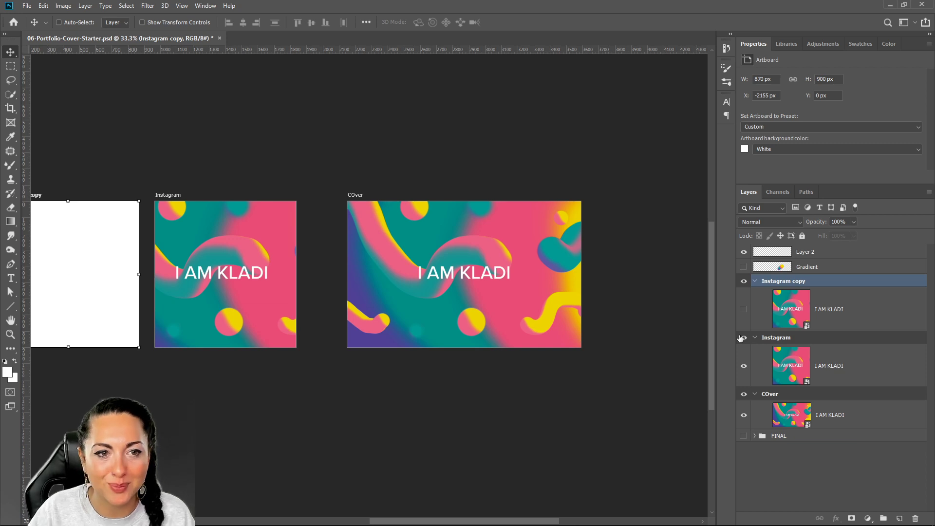